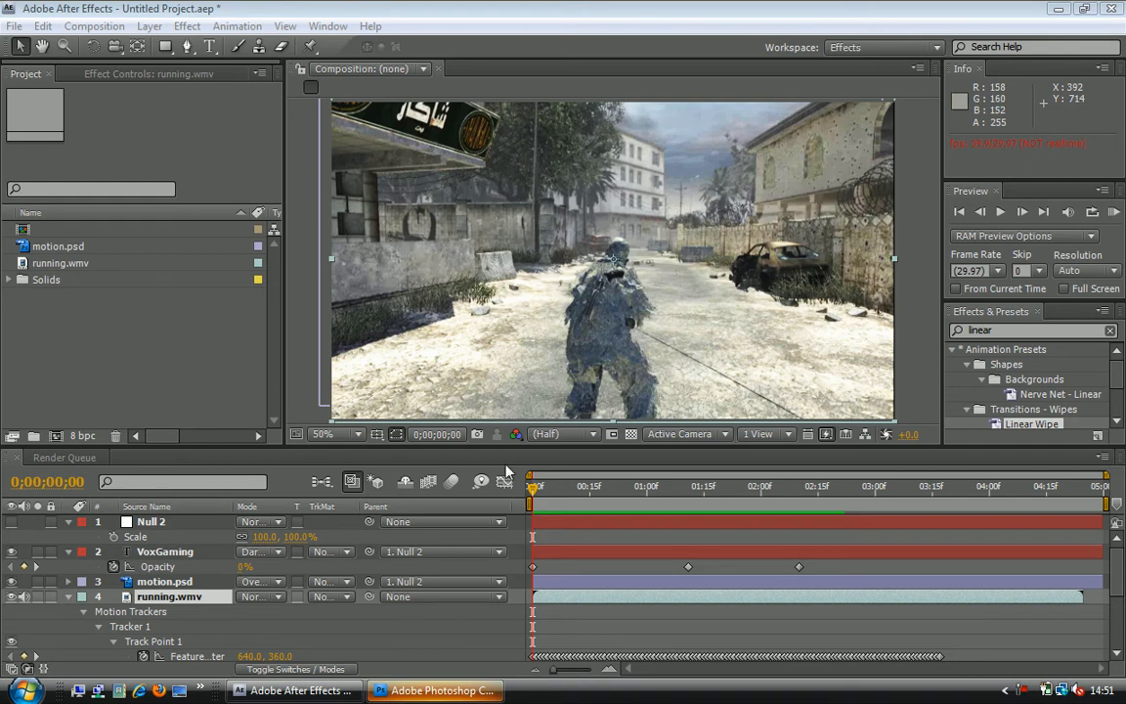
Step: Play back the existing VoxGaming tracking animation from its first frame as a preview
key("space")
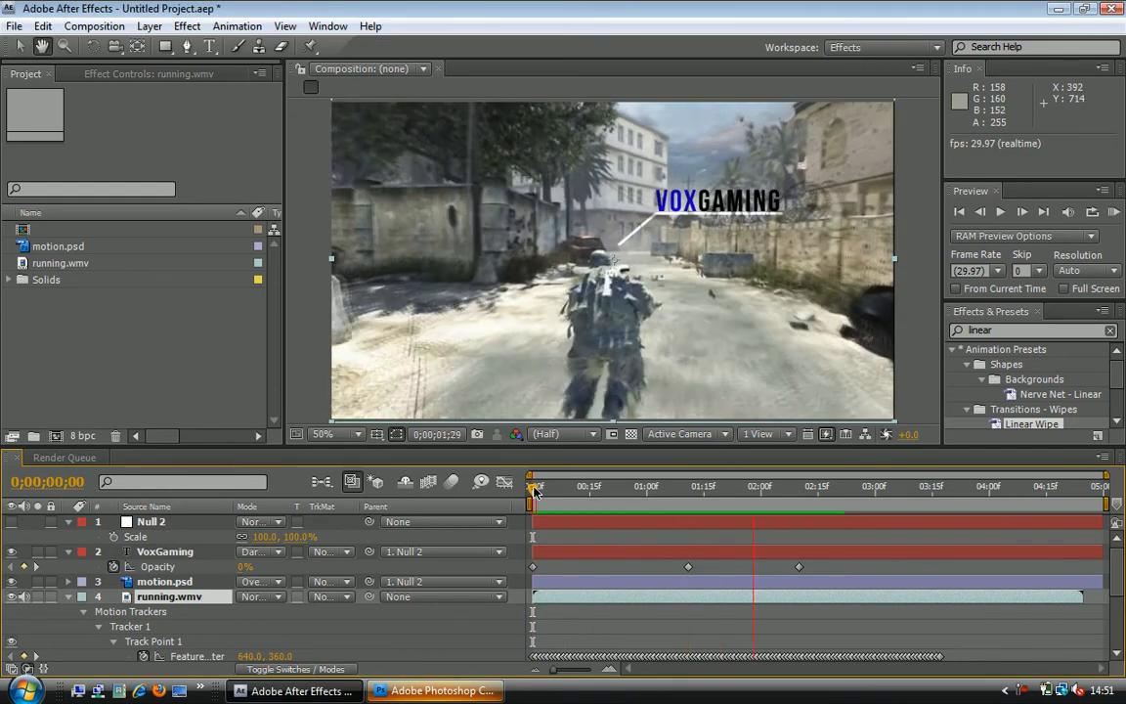
key("space")
left_click(16, 26)
mouse_move(43, 27)
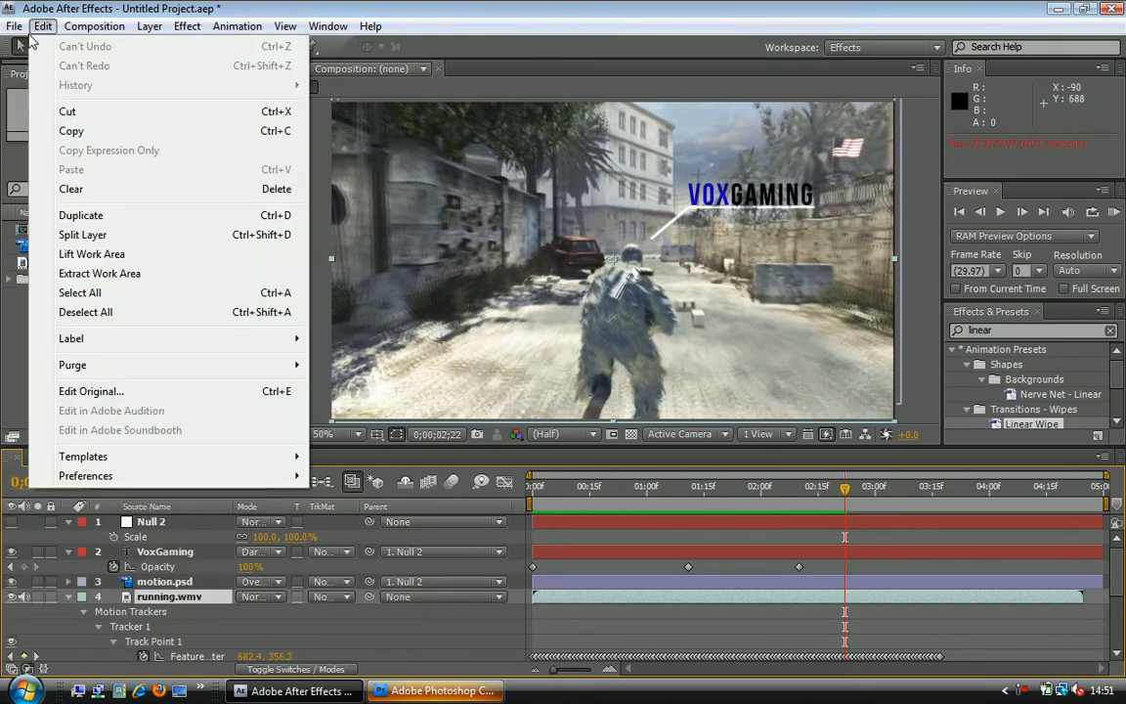
left_click(151, 8)
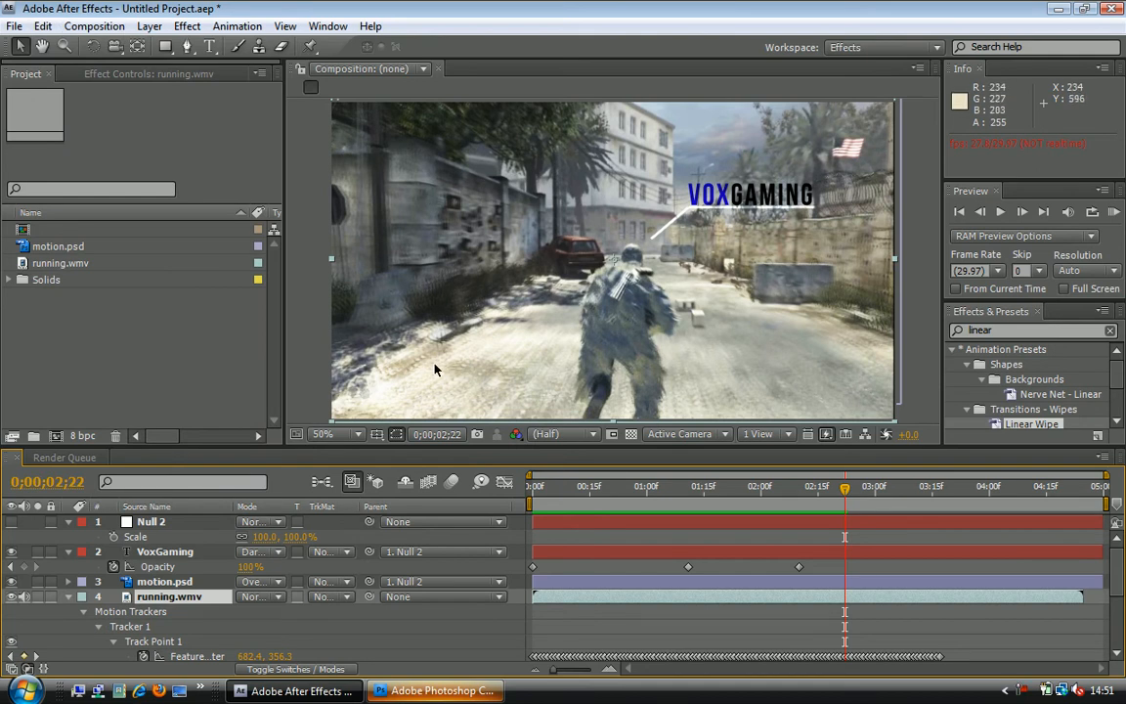
left_click(14, 26)
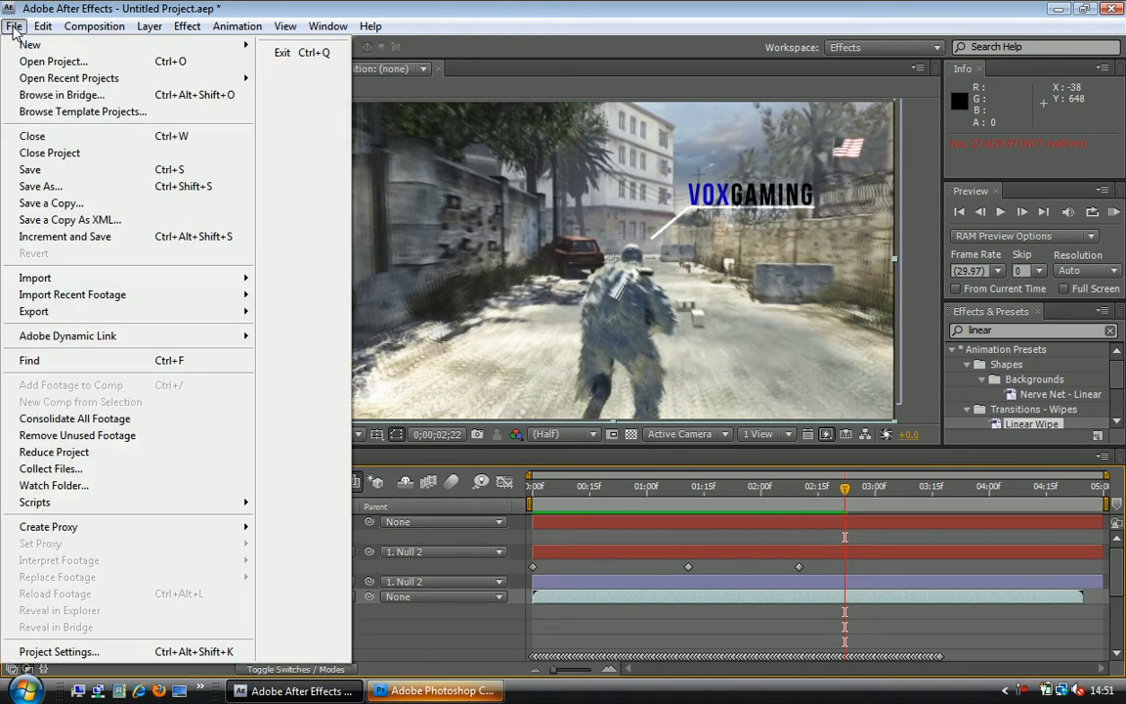
left_click(102, 8)
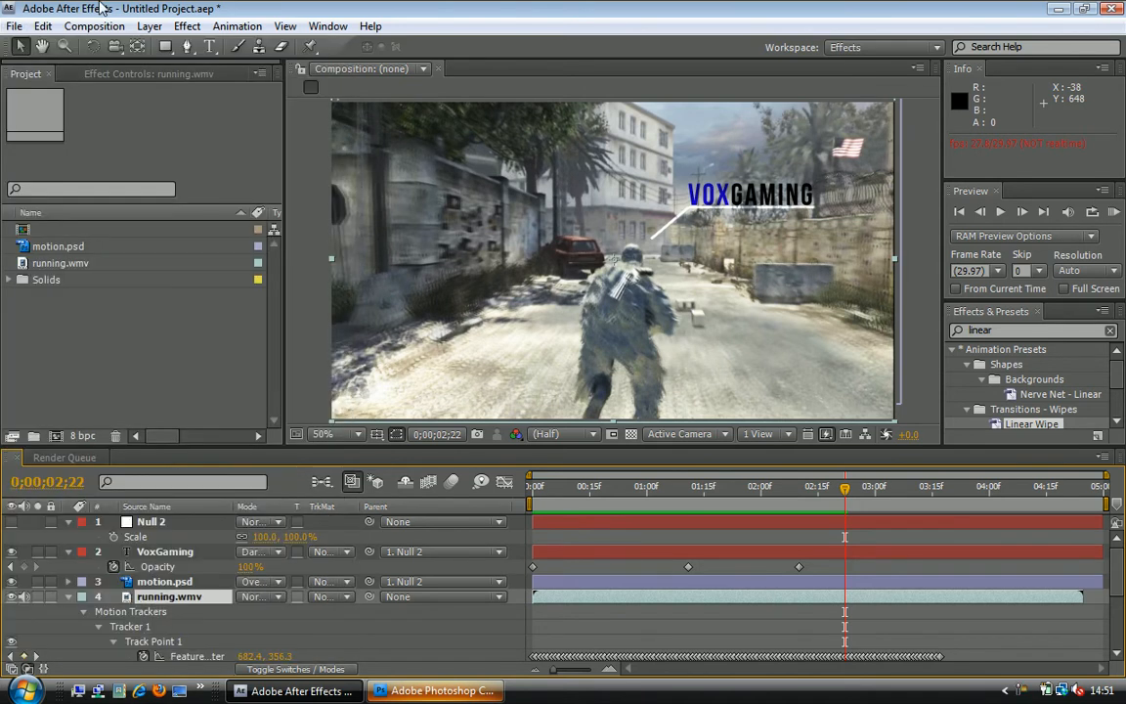
Step: Create a new composition with the HDV/HDTV 720 29.97 preset, 1280 x 720 px, and a duration of 5 seconds
left_click(15, 27)
left_click(15, 26)
left_click(88, 27)
left_click(105, 46)
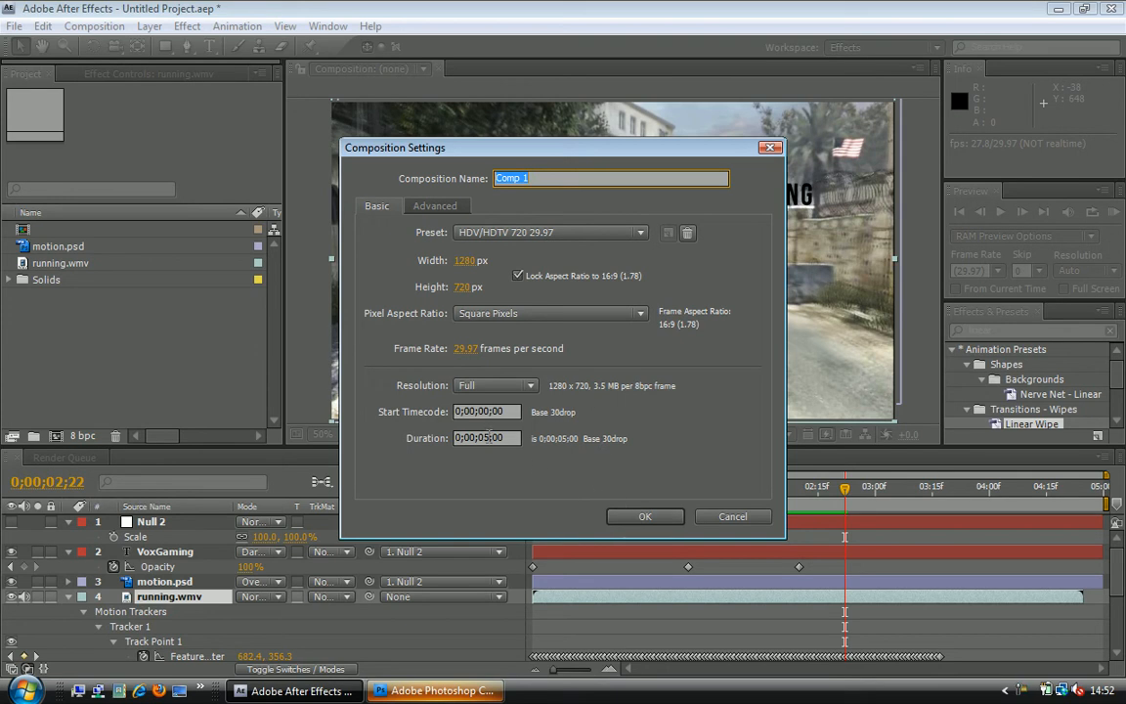
left_click(634, 512)
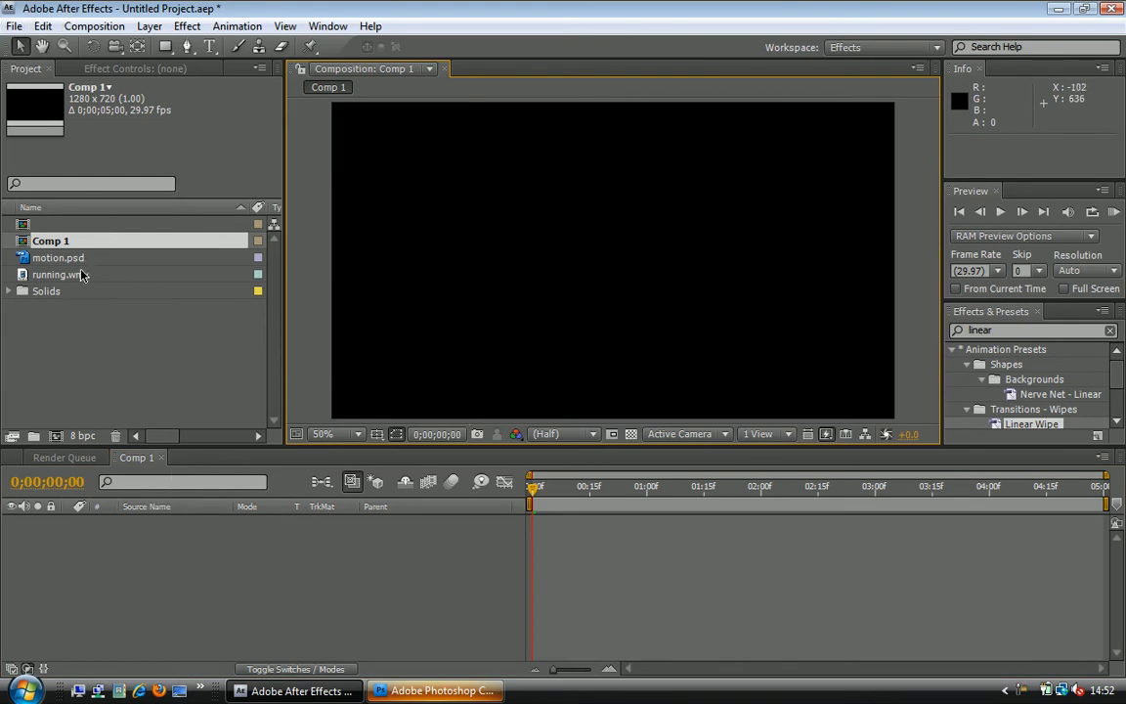
left_click(14, 25)
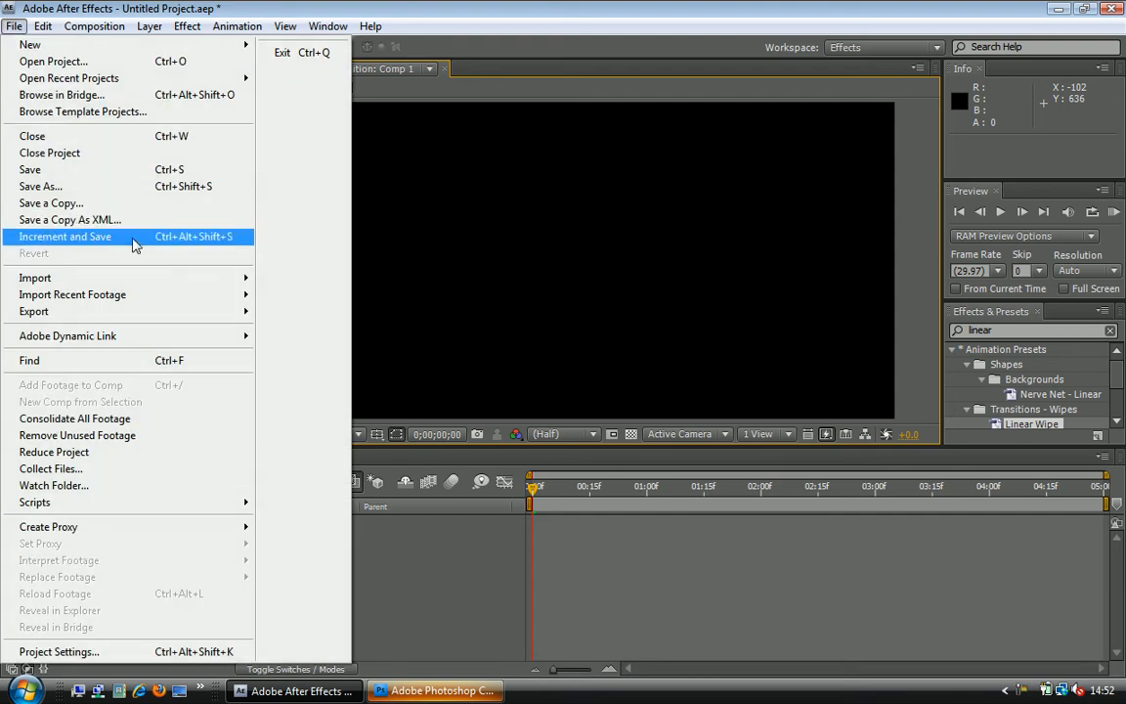
mouse_move(239, 278)
left_click(279, 280)
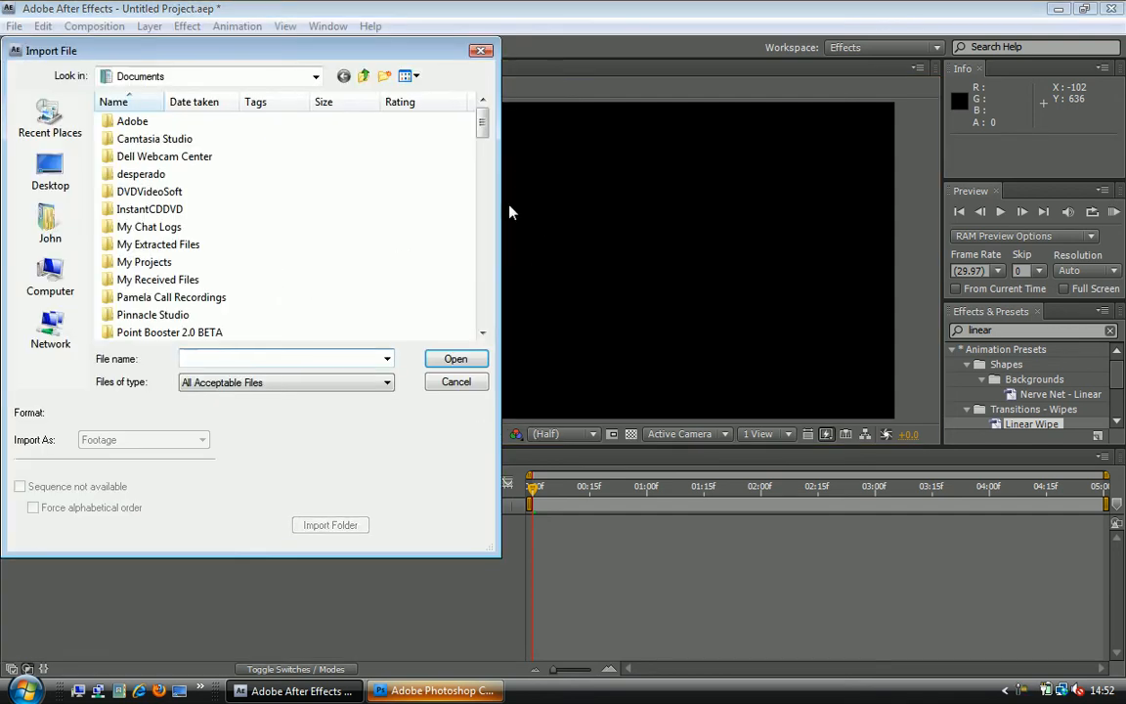
left_click(480, 50)
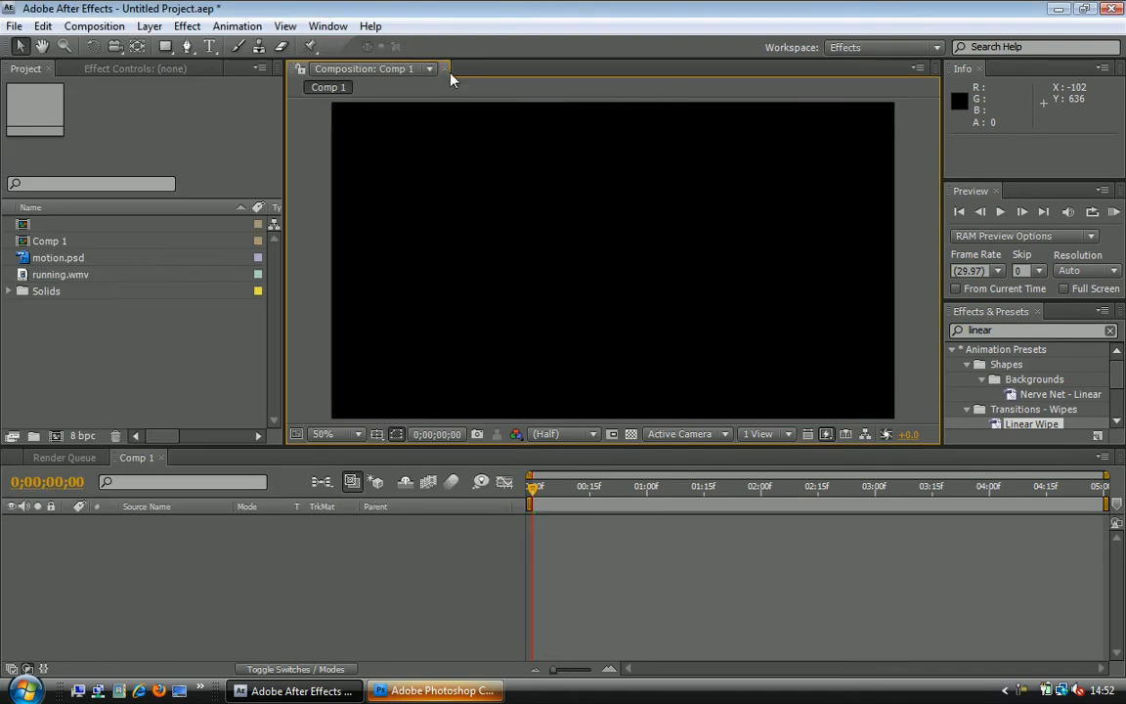
Step: Add the running.wmv clip to the Comp 1 timeline and stretch its height to about 103%
left_click_drag(79, 276, 648, 236)
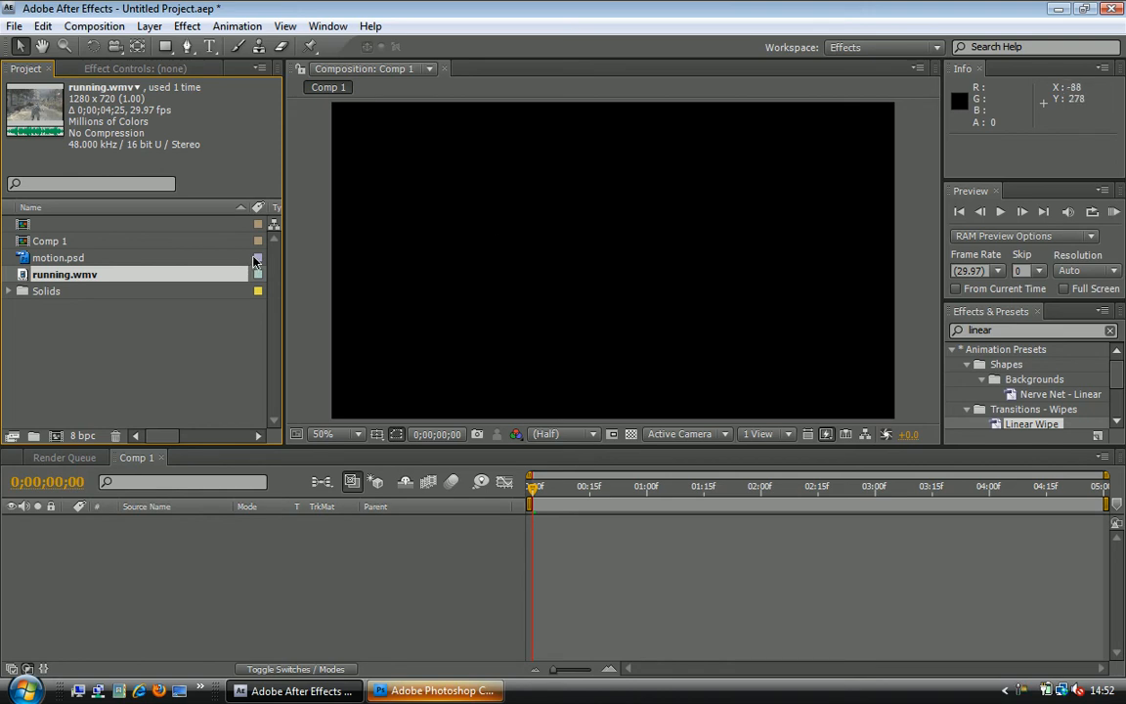
left_click_drag(166, 270, 155, 537)
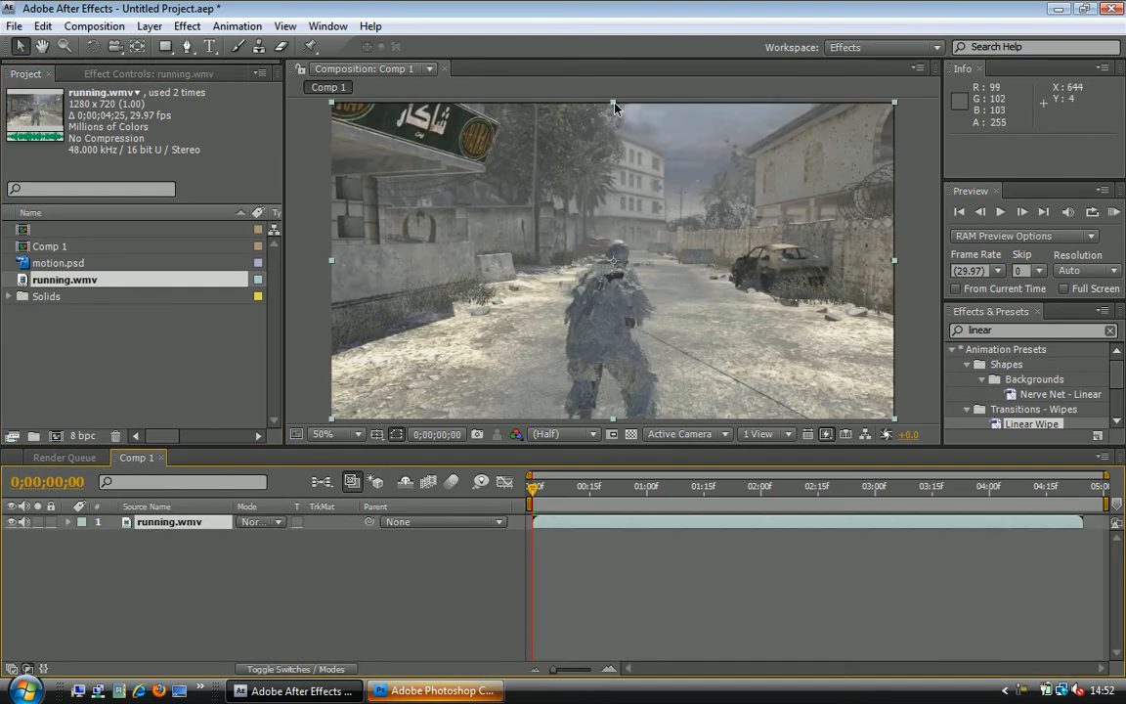
left_click_drag(616, 106, 614, 95)
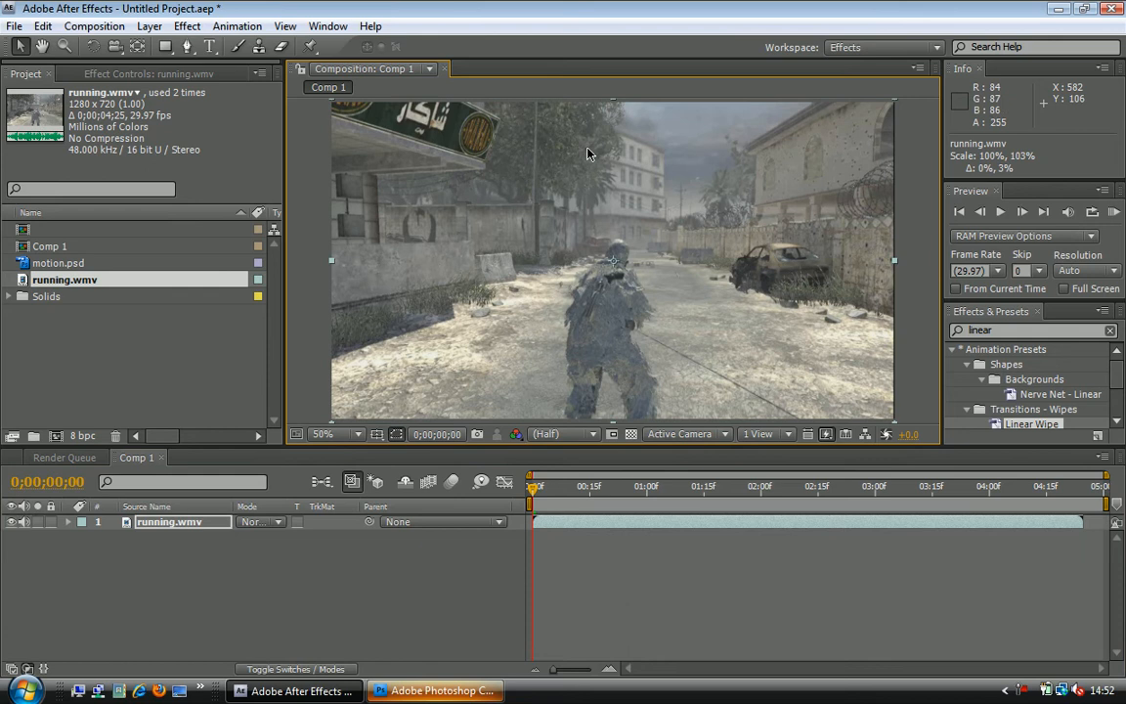
left_click(305, 211)
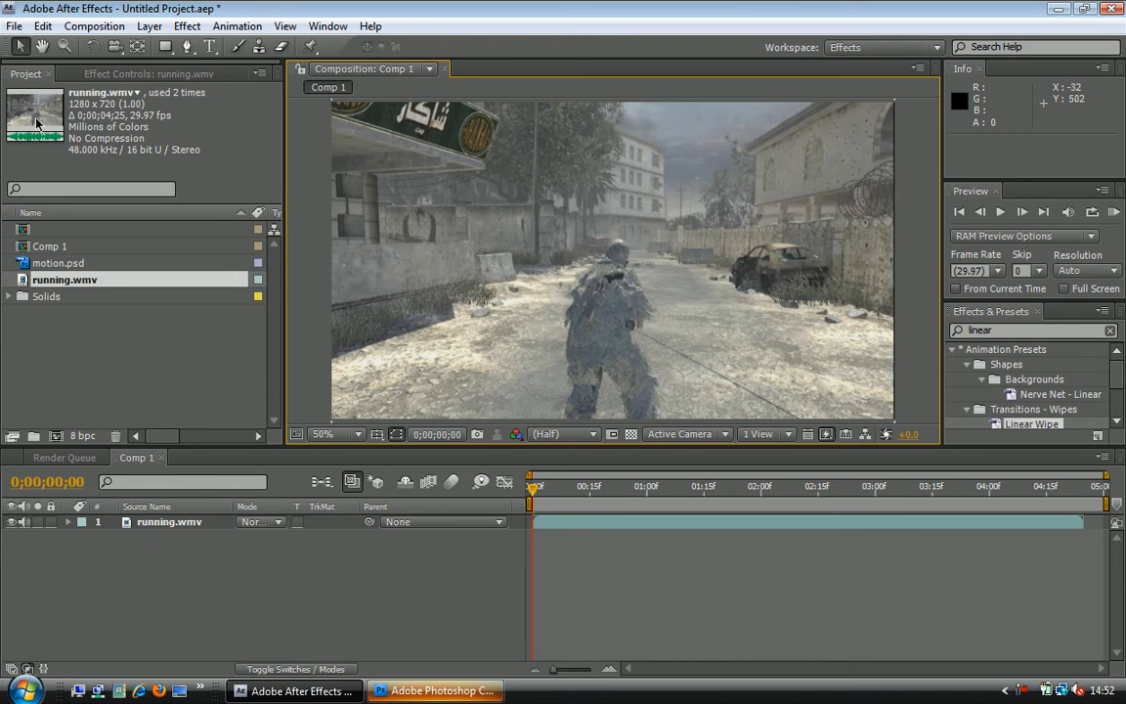
Step: Apply the Curves color correction effect to the running.wmv layer
left_click(180, 26)
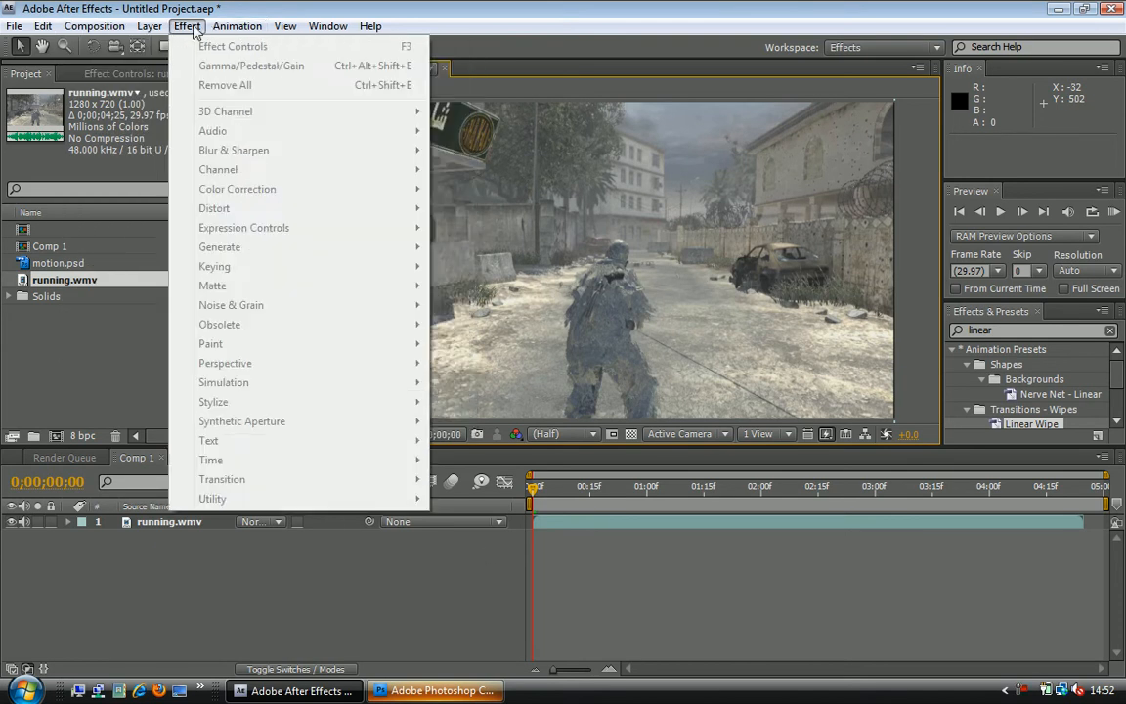
mouse_move(94, 26)
left_click(169, 522)
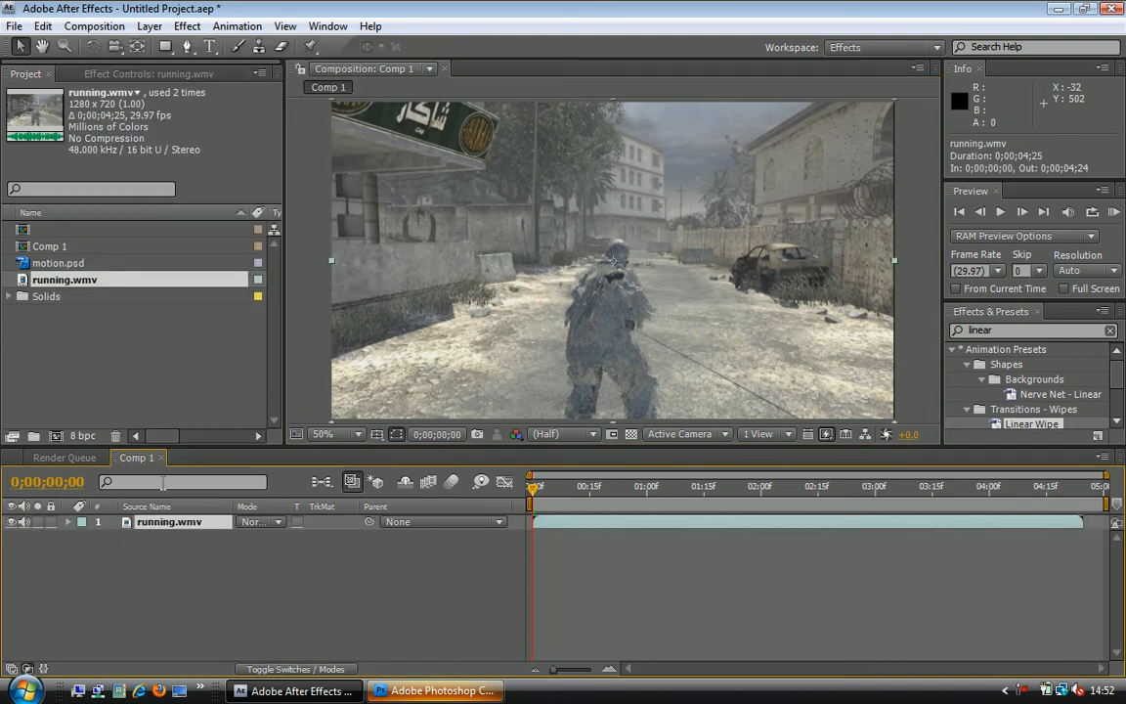
left_click(186, 26)
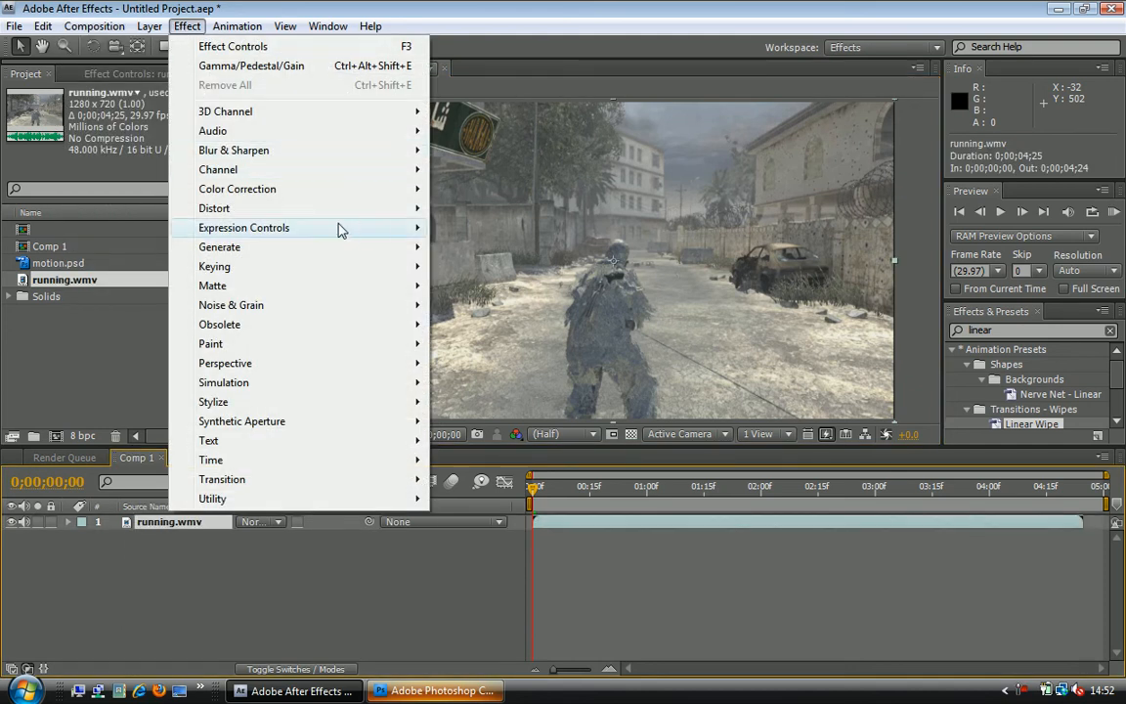
mouse_move(359, 192)
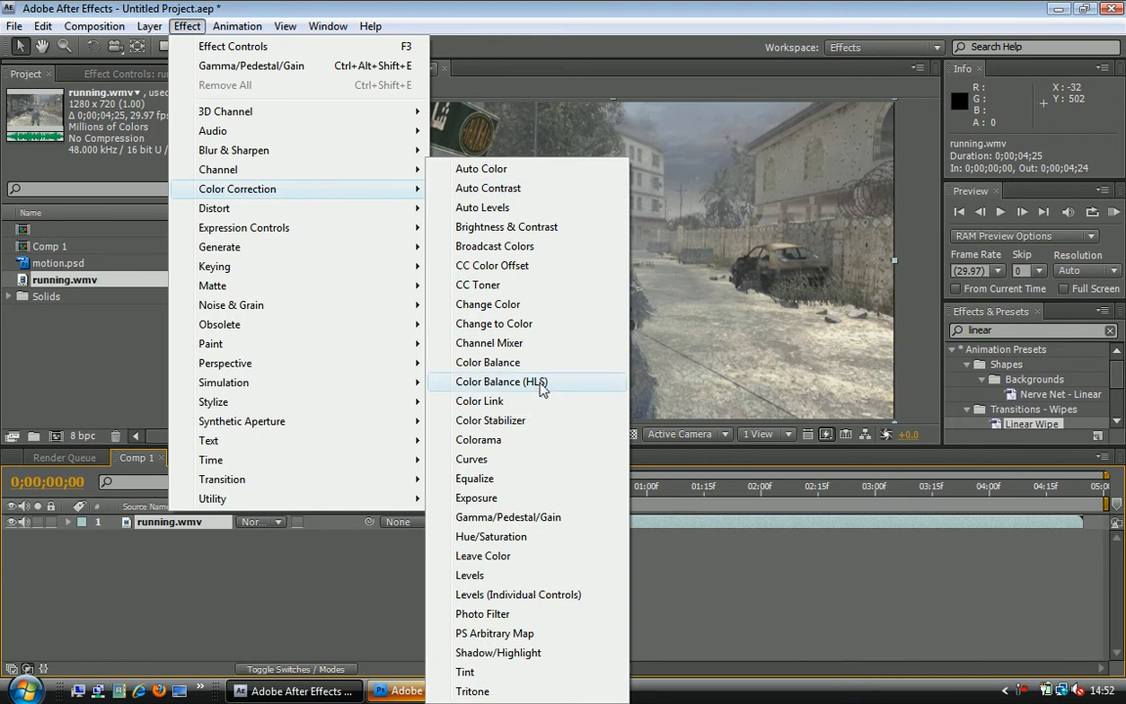
left_click(504, 461)
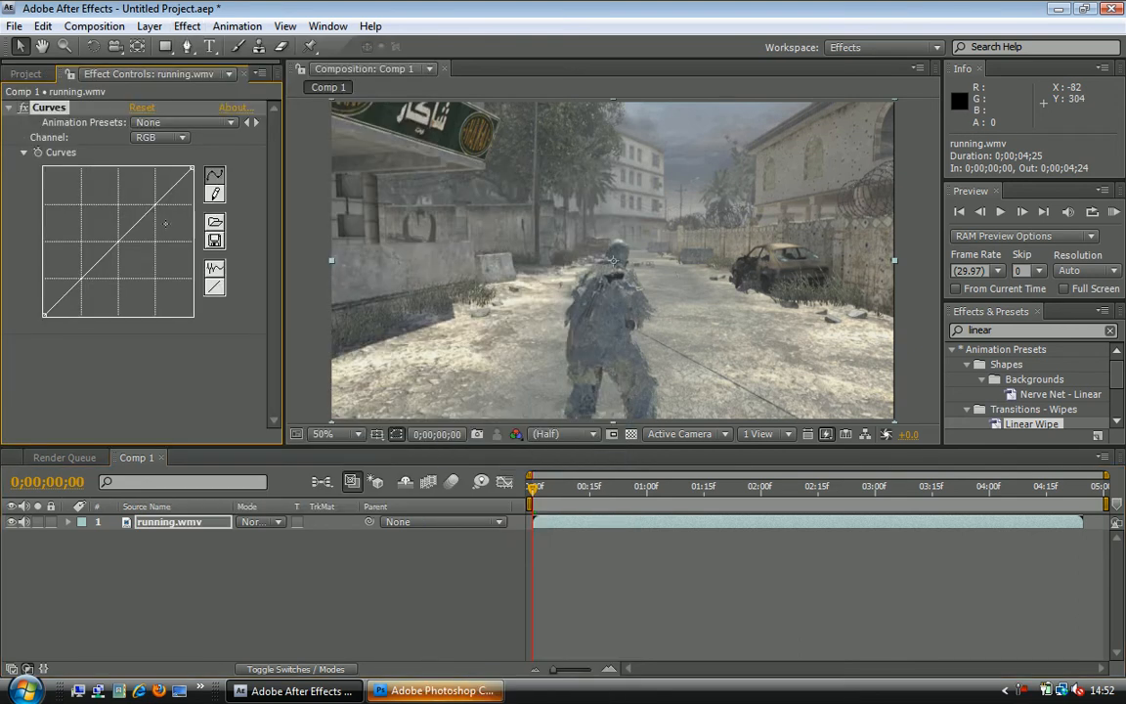
Step: Bend the RGB curve into a steep S shape with raised highlights and lowered shadows, and close the effect controls
left_click_drag(156, 205, 142, 189)
left_click_drag(88, 251, 102, 283)
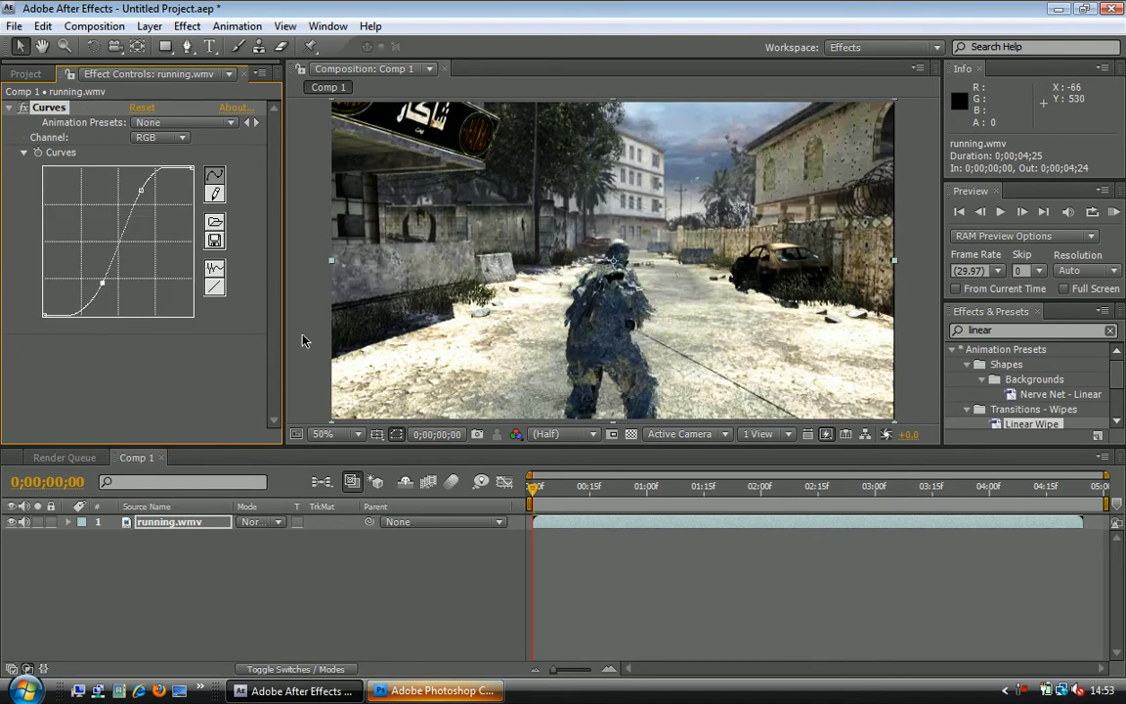
left_click(230, 384)
left_click(243, 75)
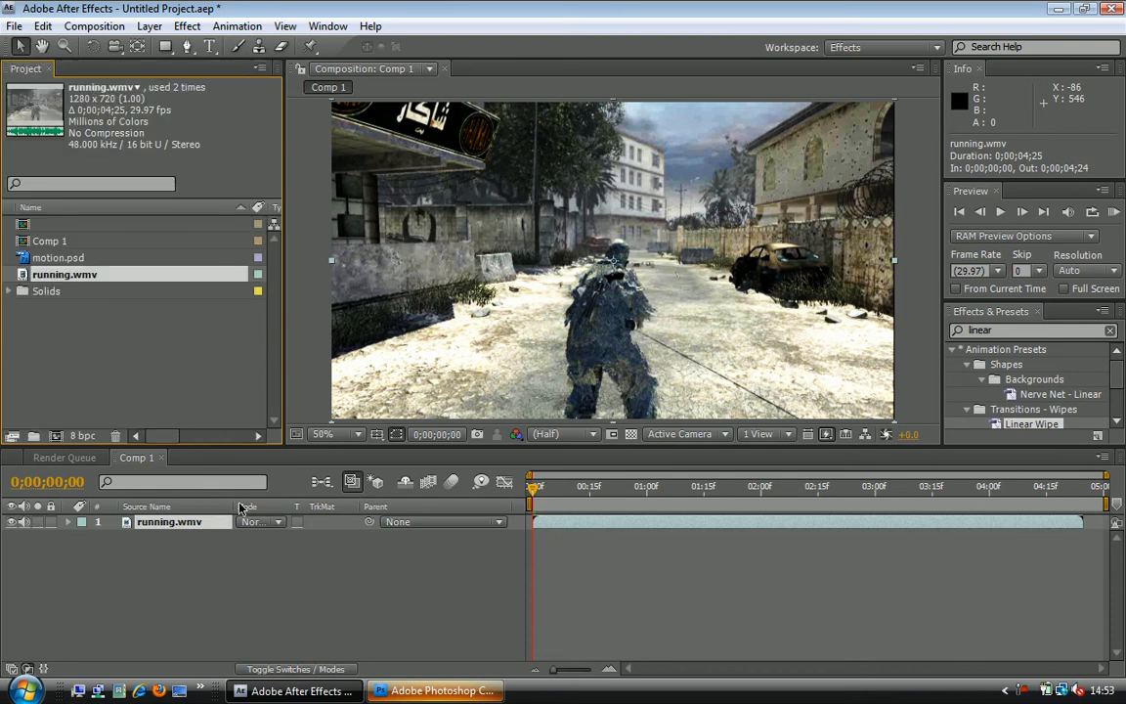
left_click(391, 690)
left_click(317, 690)
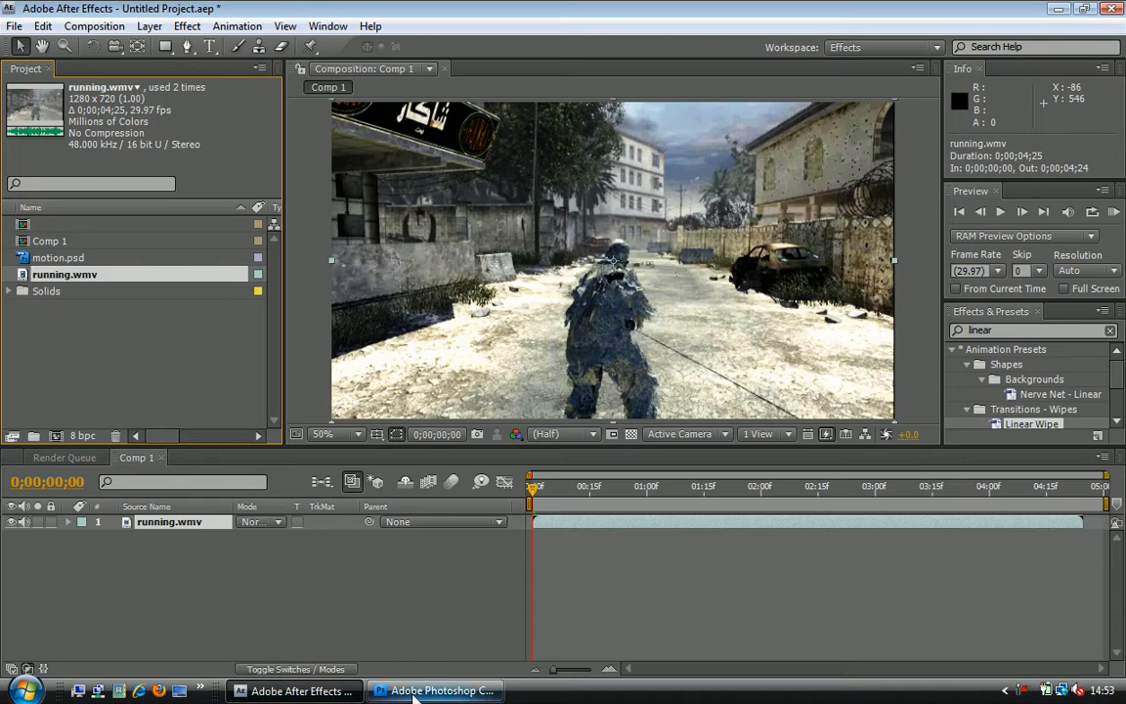
left_click(112, 21)
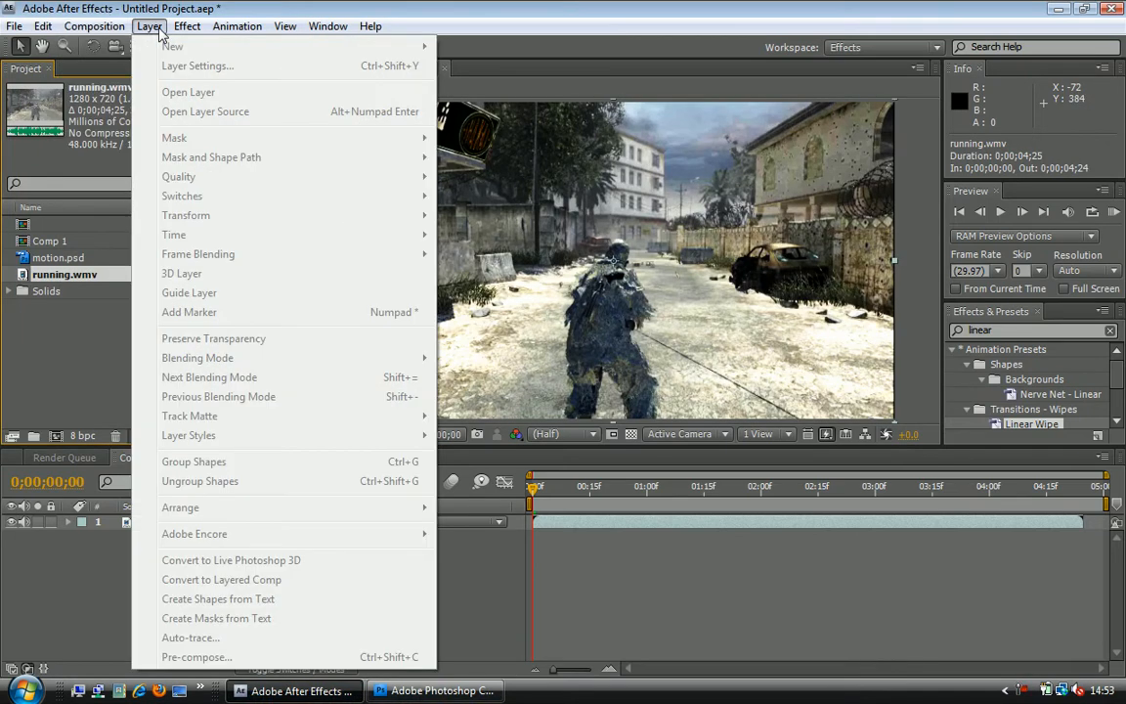
left_click(157, 527)
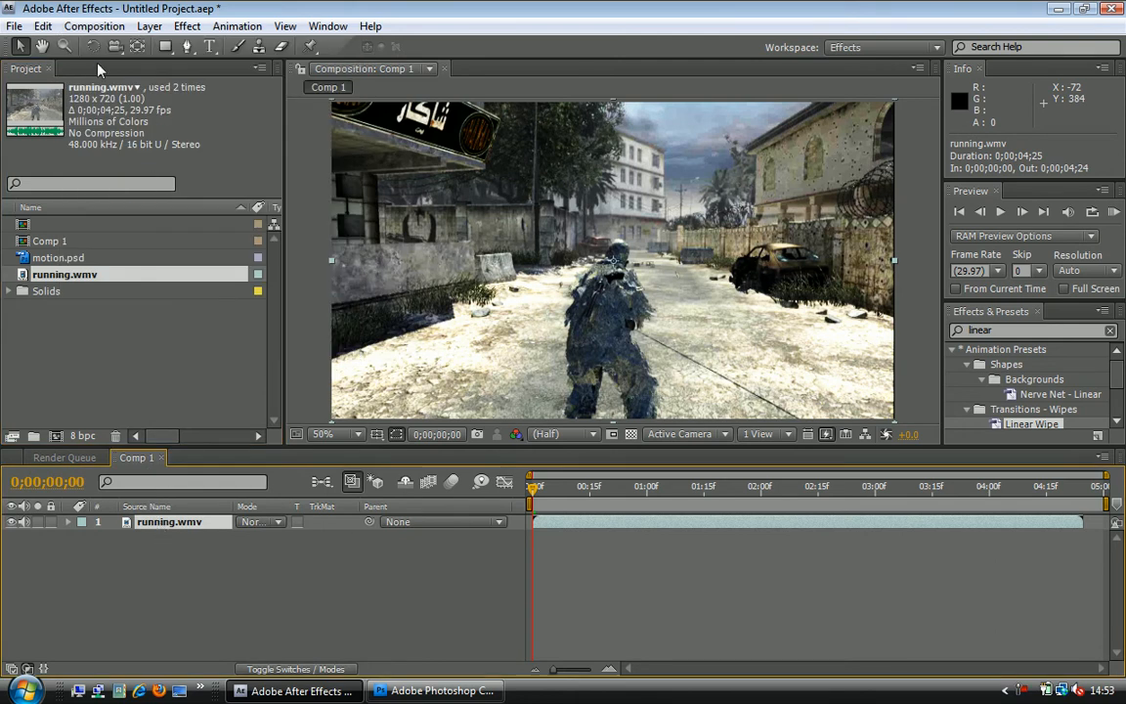
left_click(94, 26)
mouse_move(43, 35)
mouse_move(93, 26)
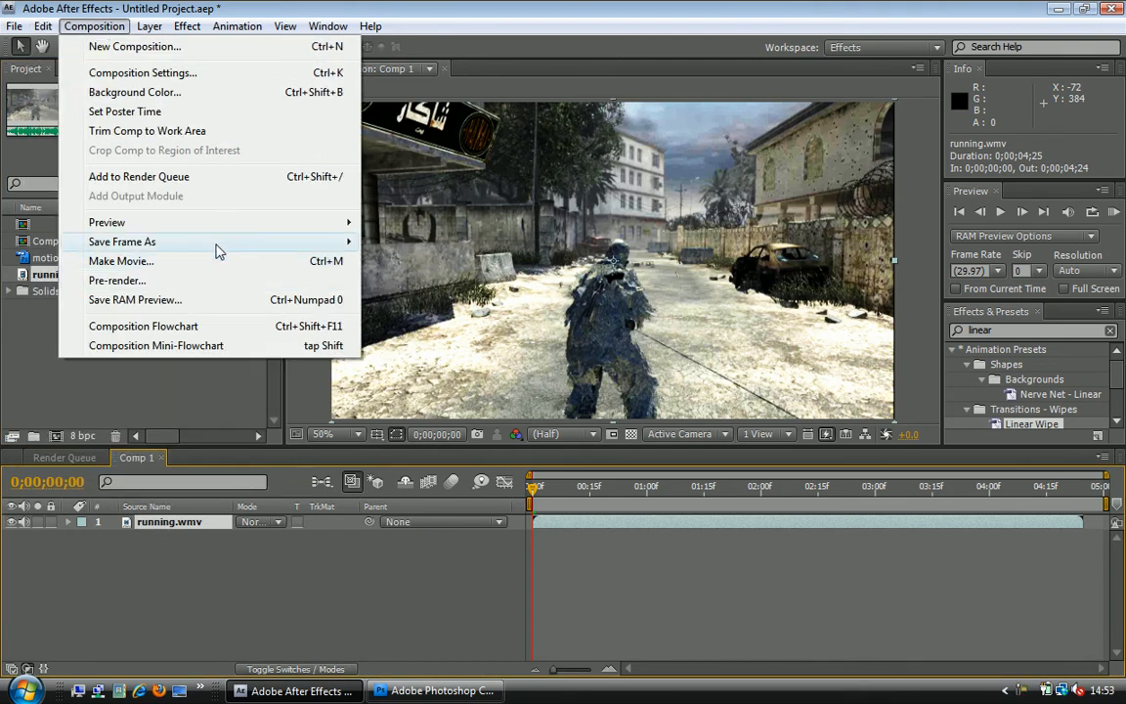
mouse_move(252, 243)
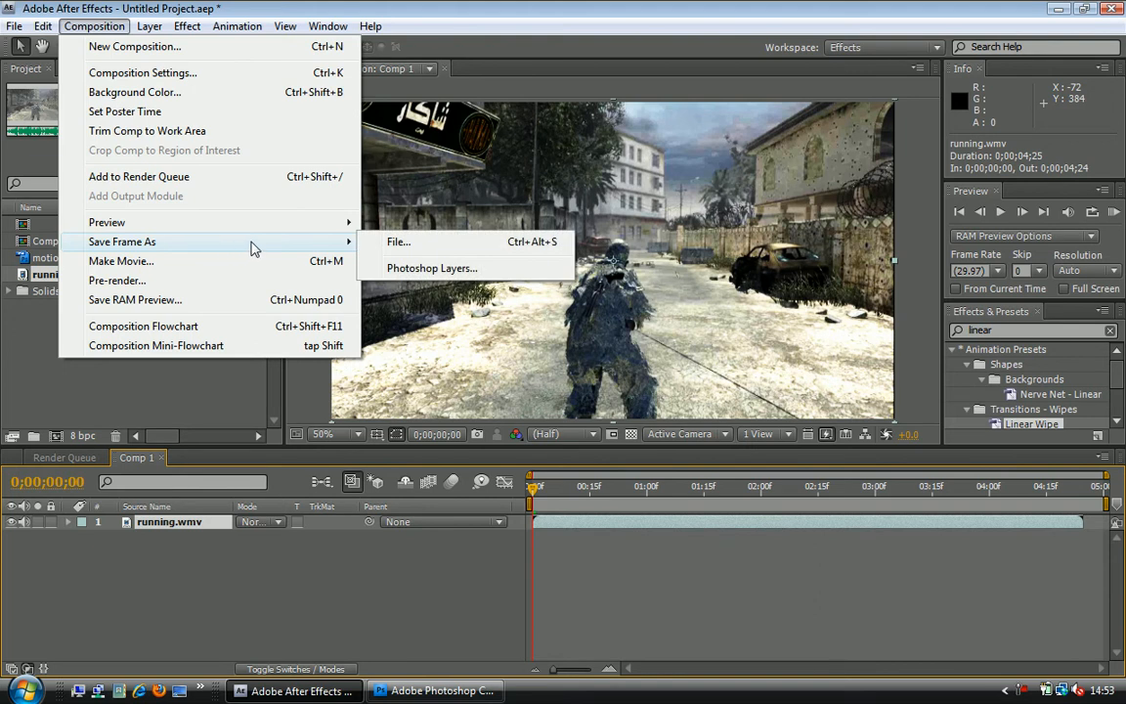
left_click(406, 269)
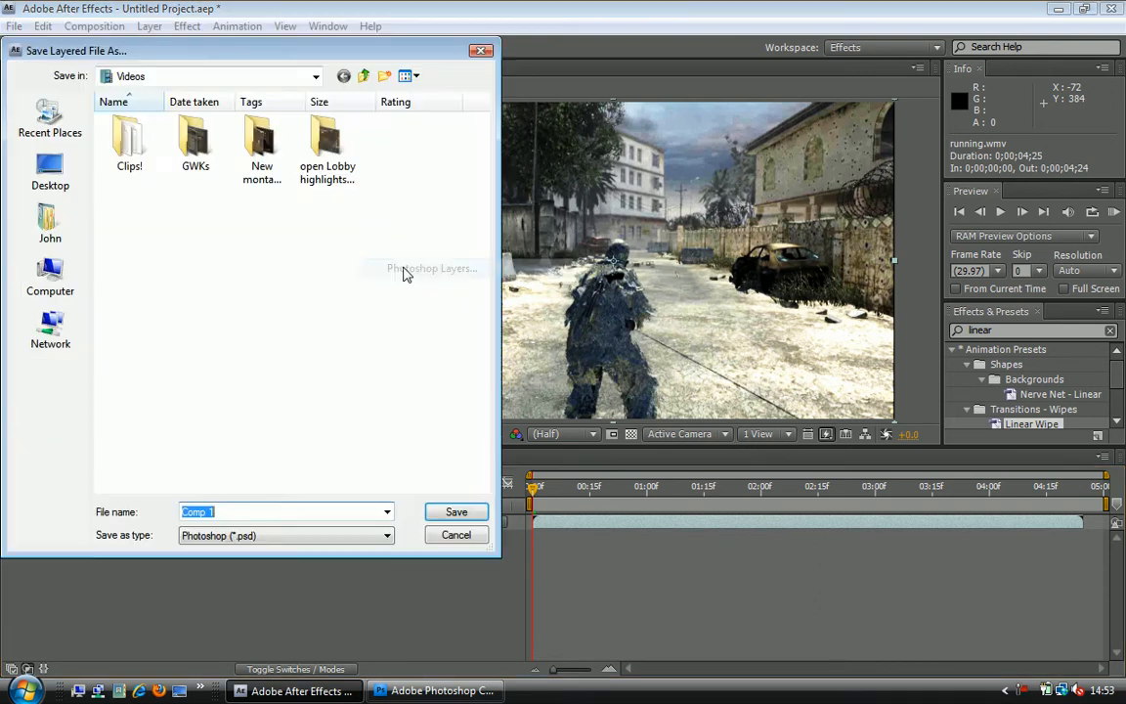
left_click(264, 540)
left_click(262, 550)
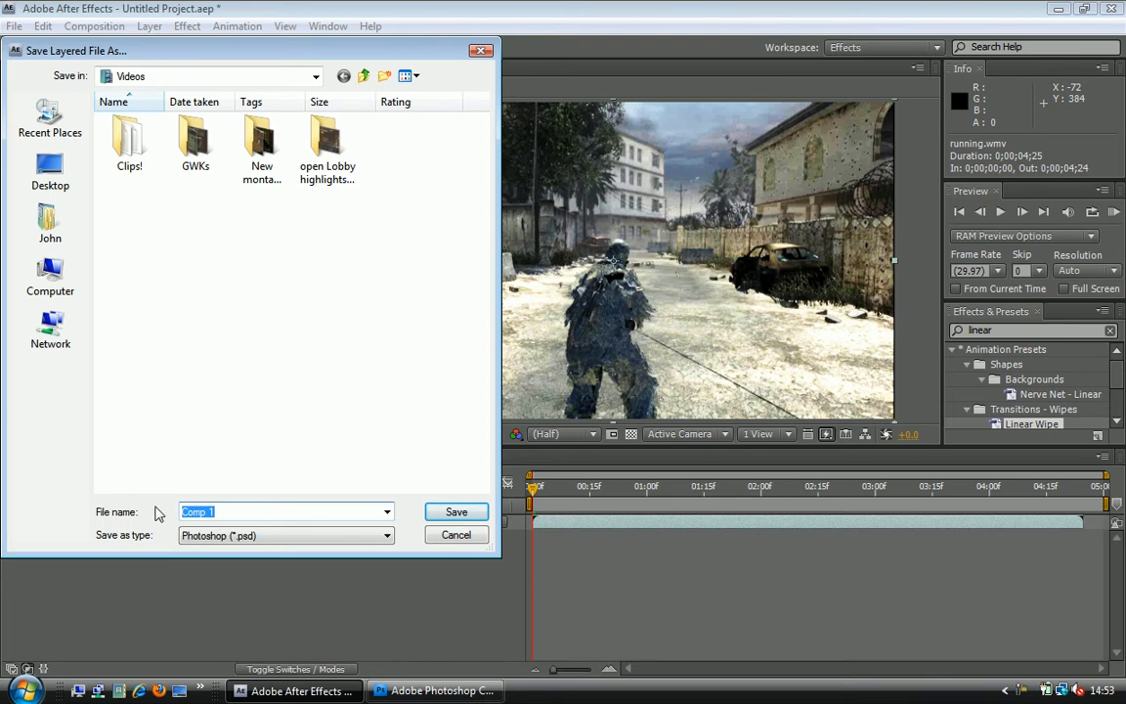
left_click(480, 50)
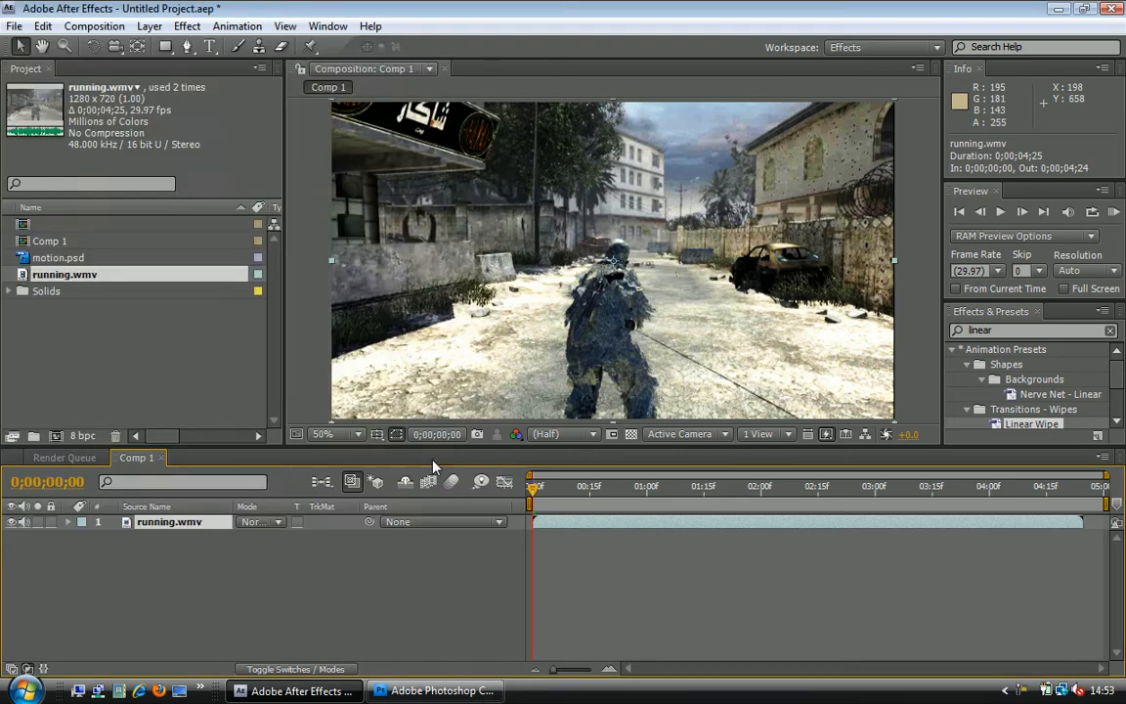
Step: Switch to Photoshop and open the recent files motion.psd and test motion.PSD
left_click(435, 690)
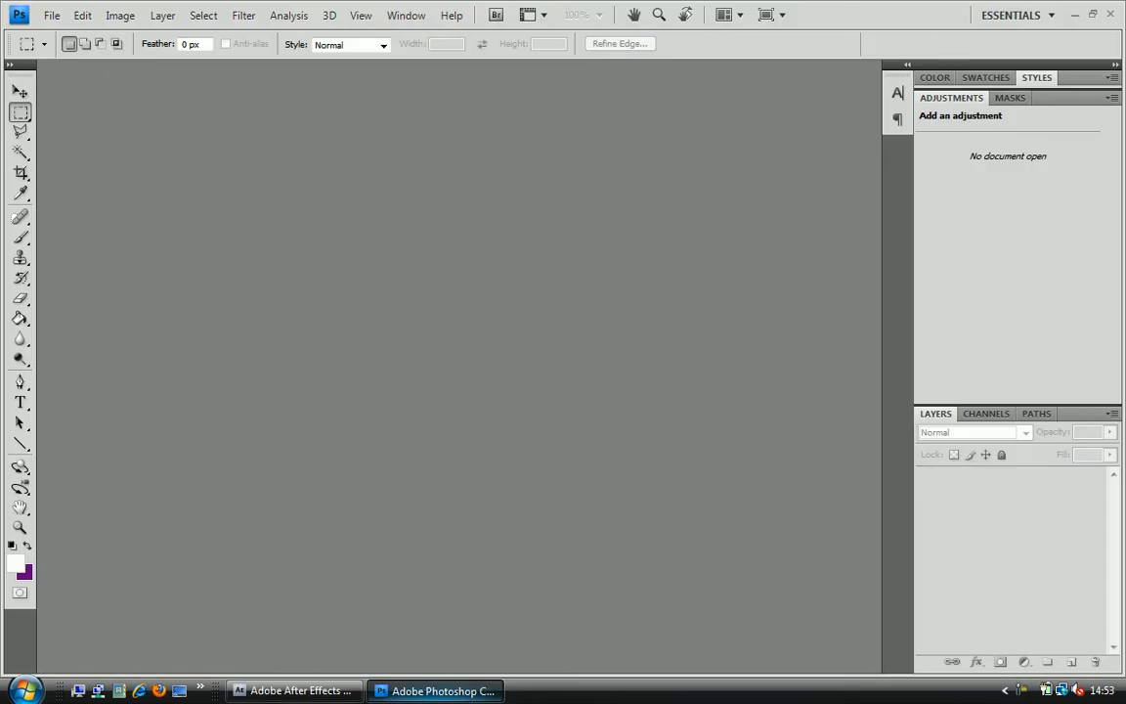
left_click(50, 16)
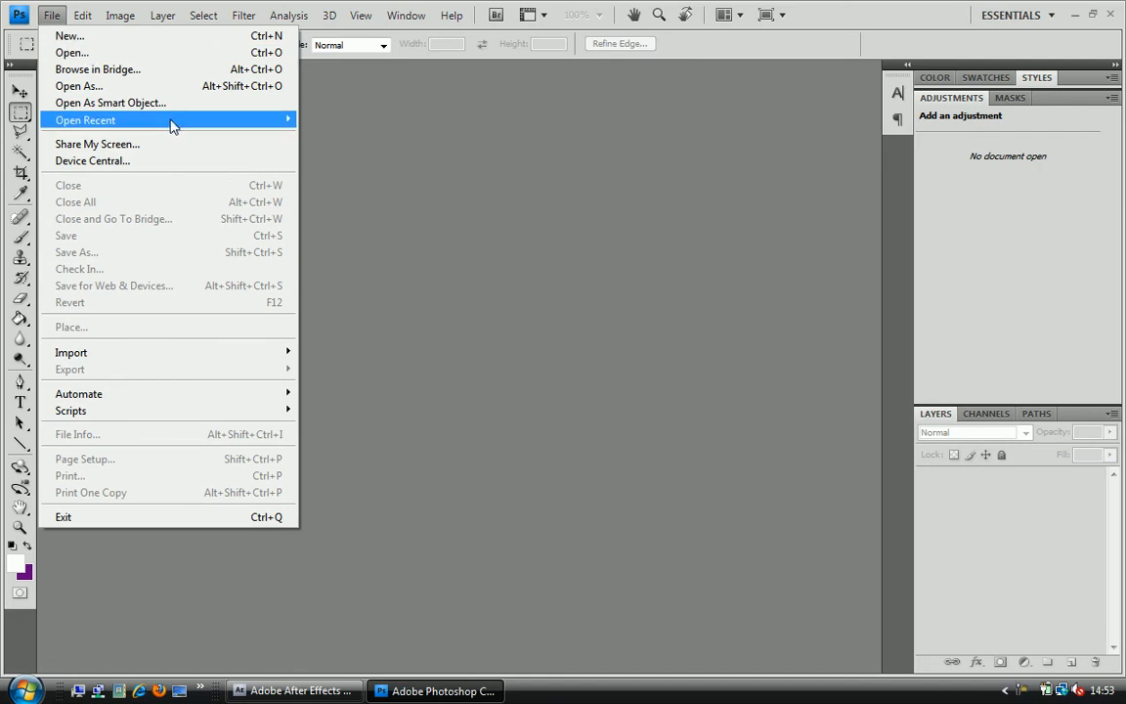
mouse_move(244, 119)
left_click(313, 118)
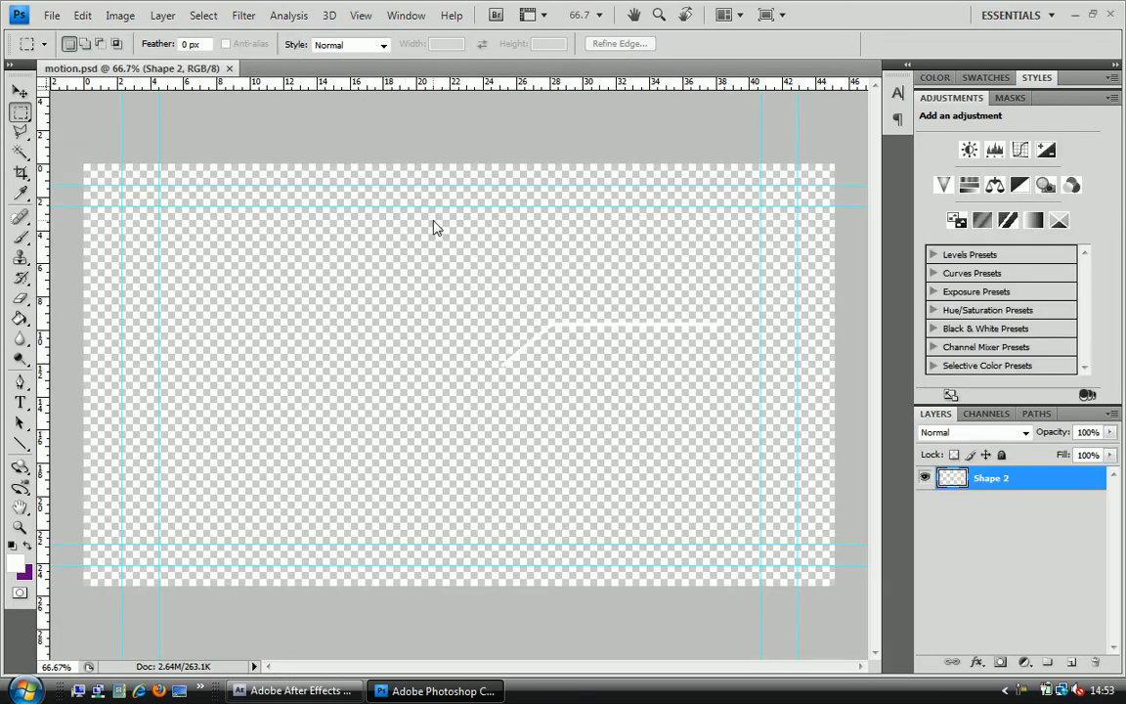
left_click(51, 15)
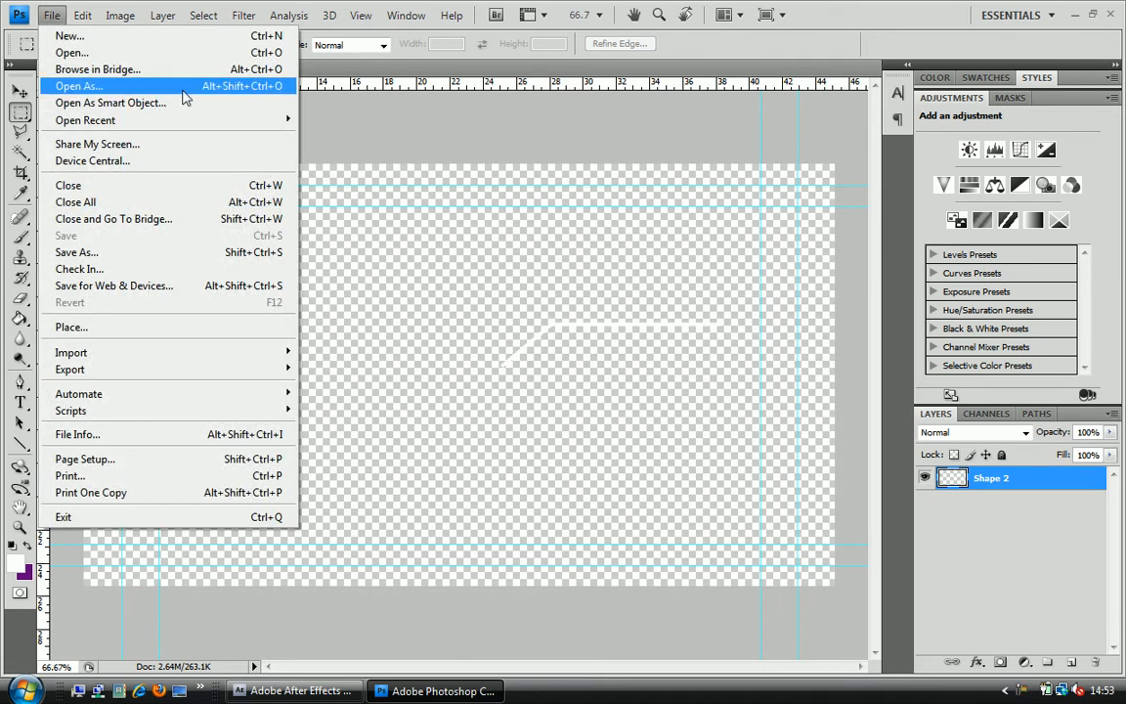
mouse_move(221, 121)
left_click(354, 137)
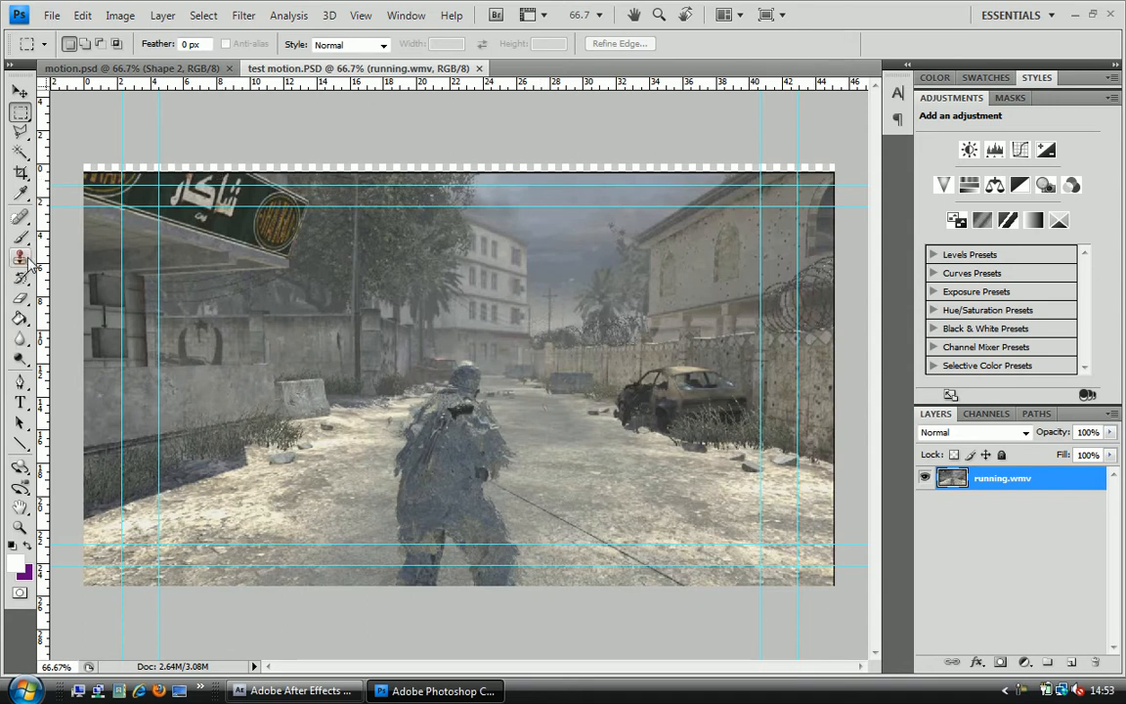
Step: Draw a white 6 px pointer with the Line tool: a short diagonal rising from the soldier's head, joined to a longer horizontal line
left_click(20, 442)
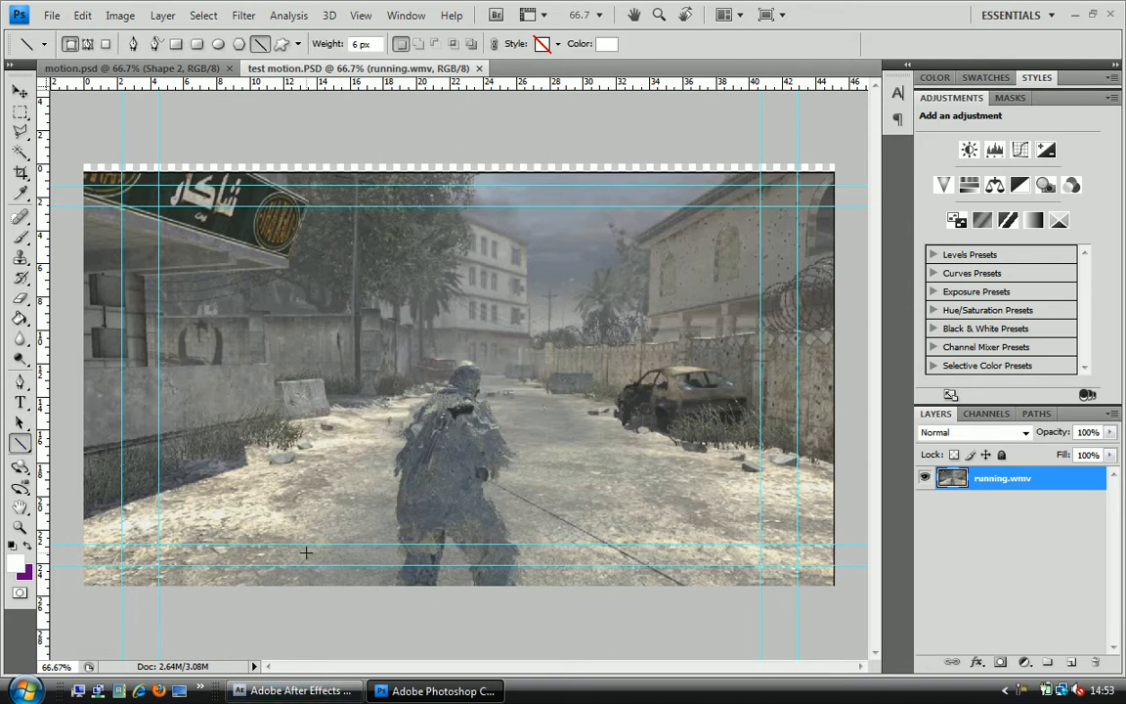
left_click(293, 691)
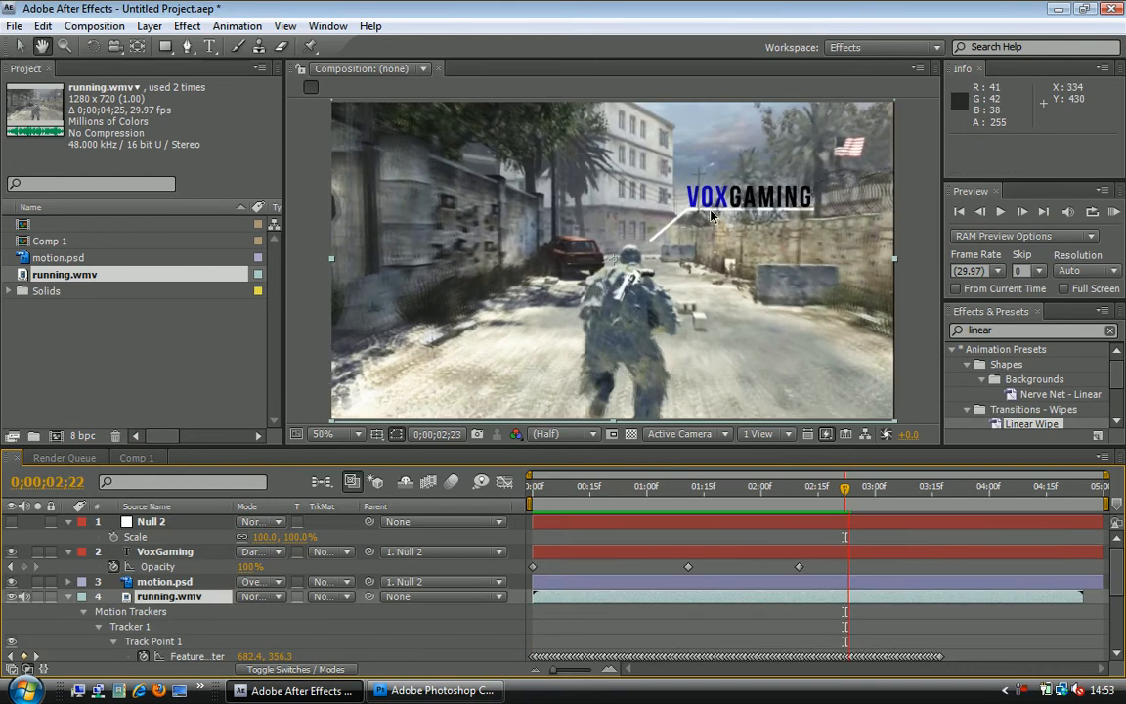
left_click(411, 690)
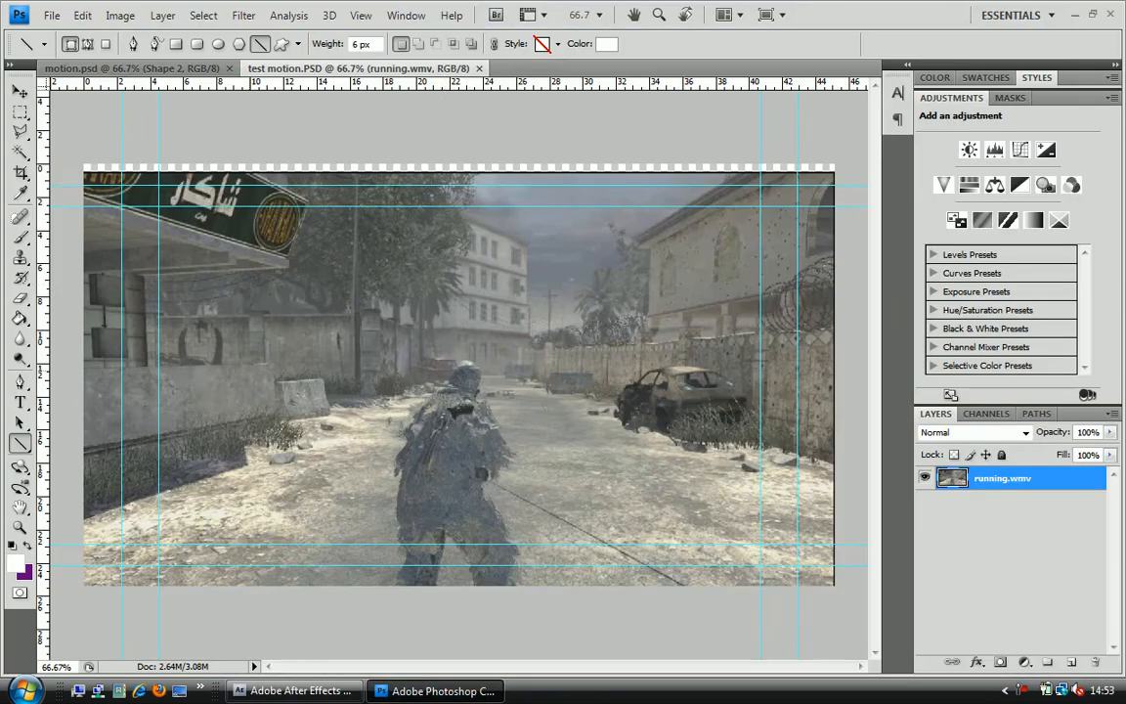
left_click(21, 444)
left_click(22, 449)
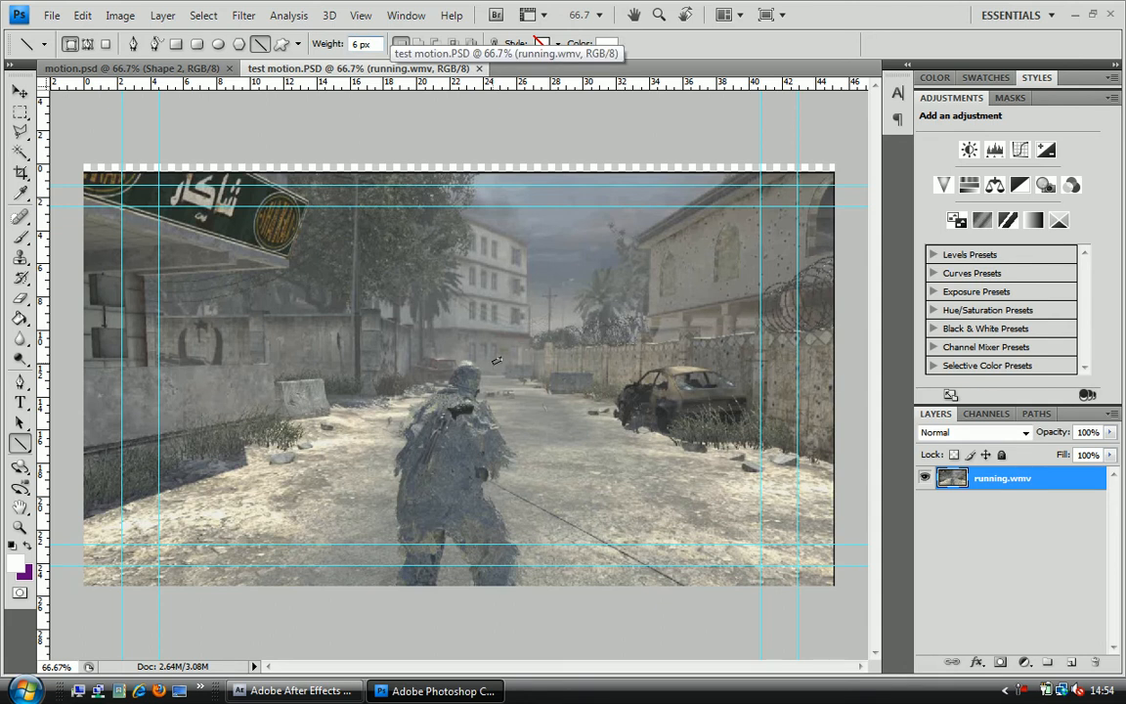
left_click_drag(533, 342, 693, 326)
left_click(20, 90)
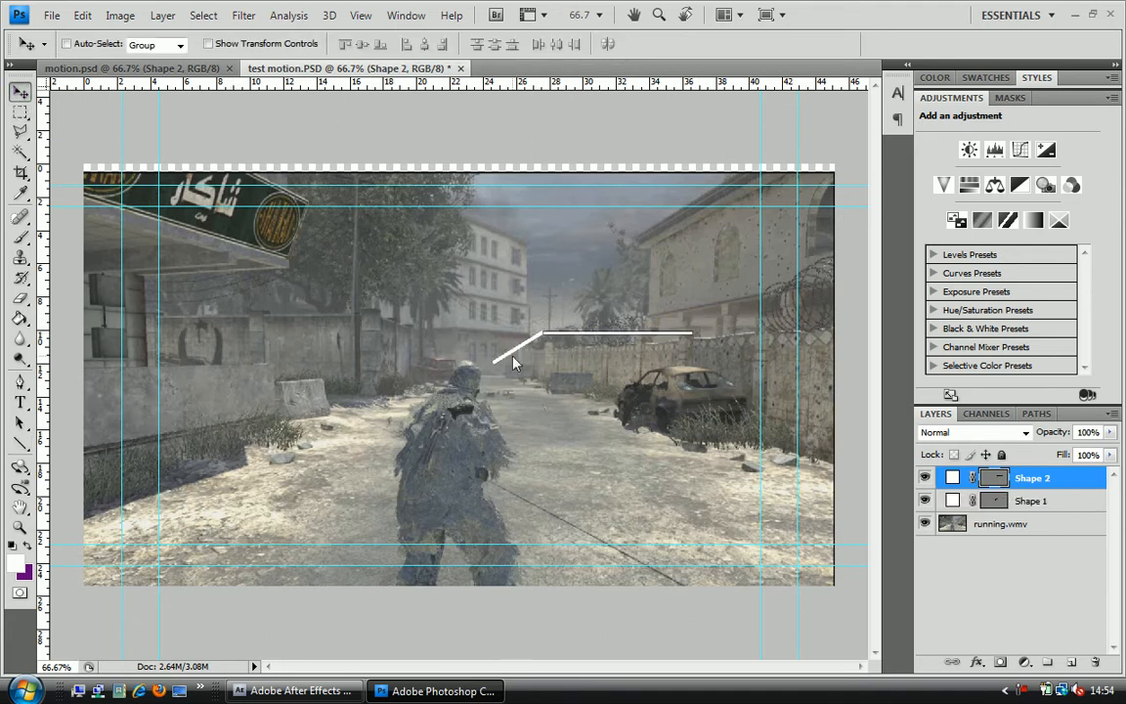
Step: Merge the two line shape layers into one and delete the running.wmv layer, leaving the pointer on transparency
left_click(1051, 501, "shift")
right_click(1051, 501)
left_click(931, 440)
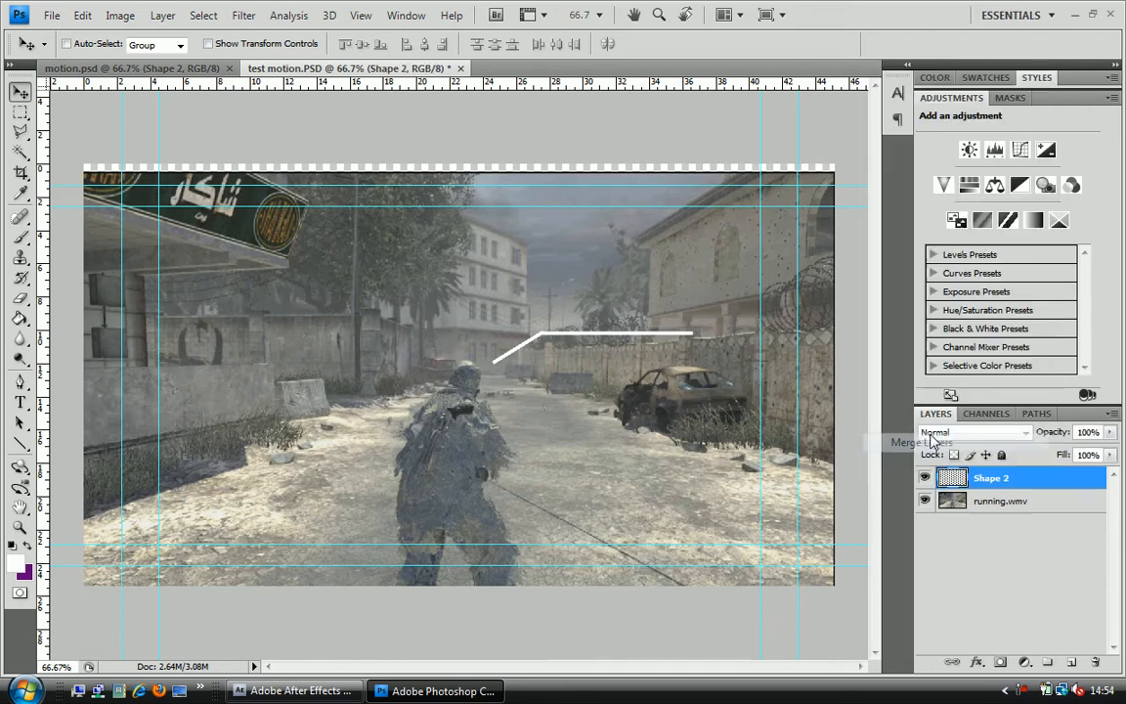
left_click(997, 501)
key("Delete")
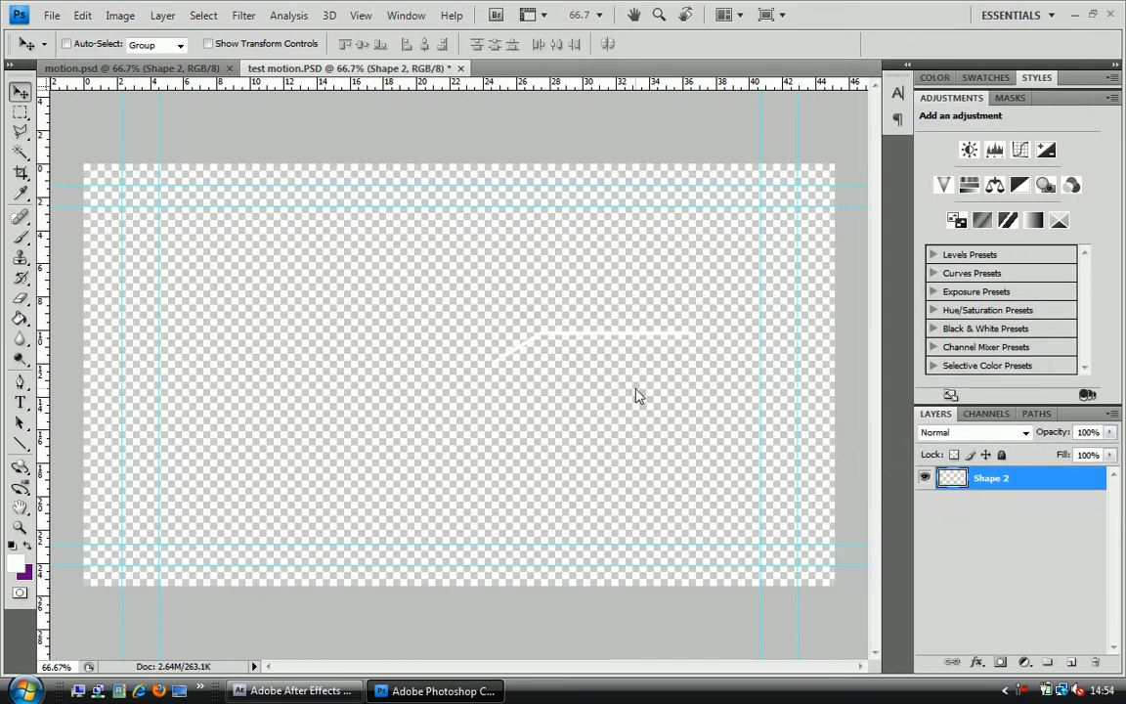
left_click(50, 17)
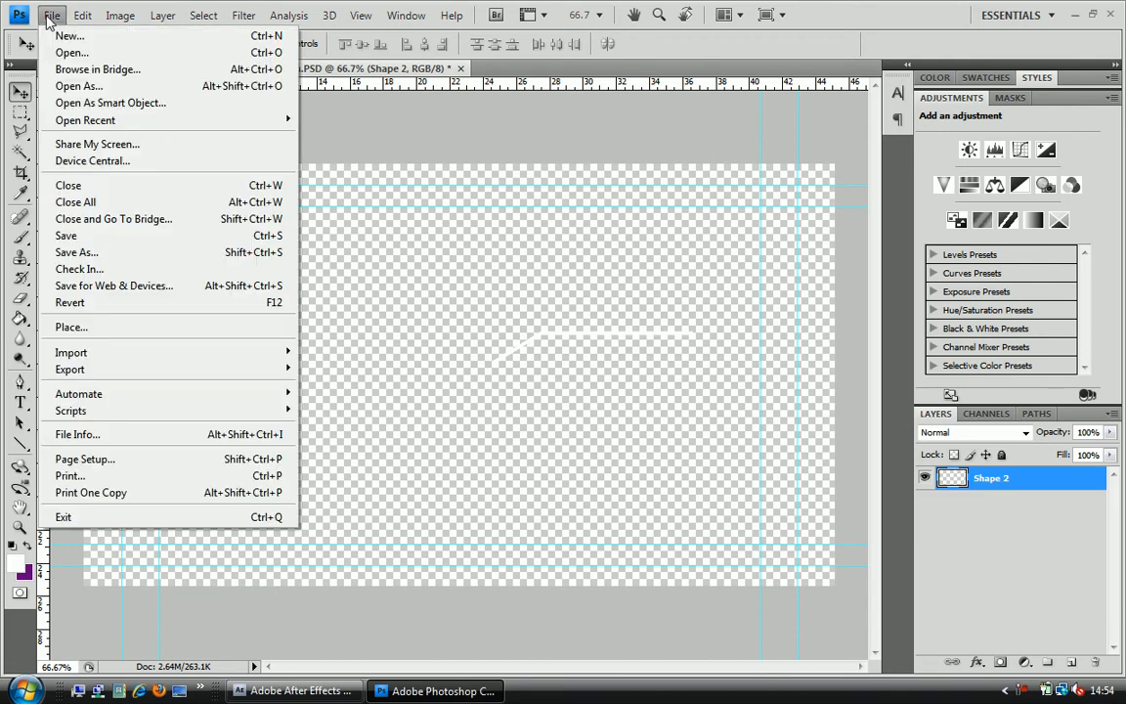
left_click(102, 253)
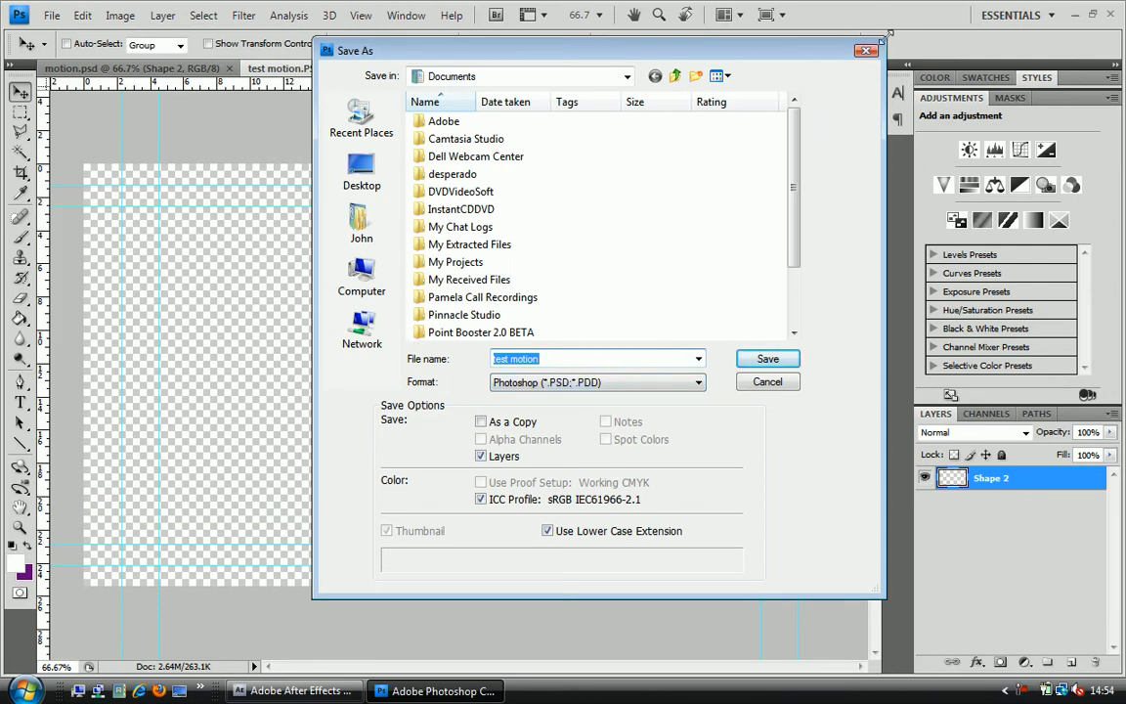
left_click(867, 51)
Step: Switch to After Effects and add motion.psd above the running.wmv layer in the Comp 1 timeline
key("alt+Tab")
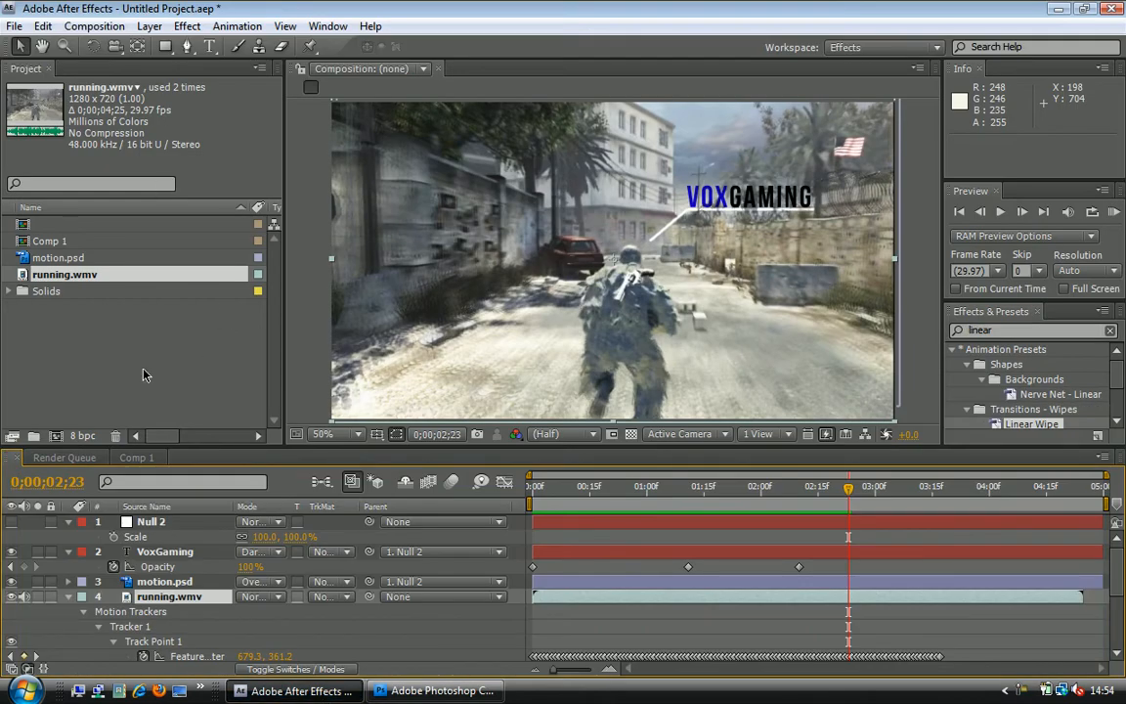
left_click(137, 459)
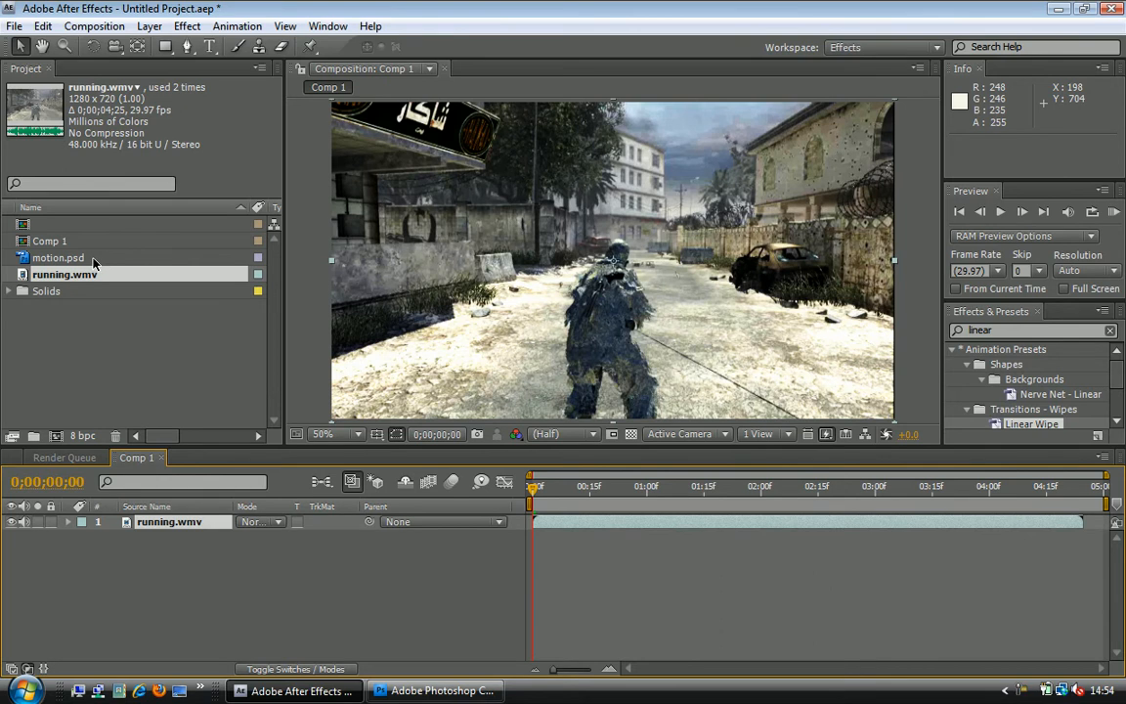
left_click_drag(94, 262, 172, 525)
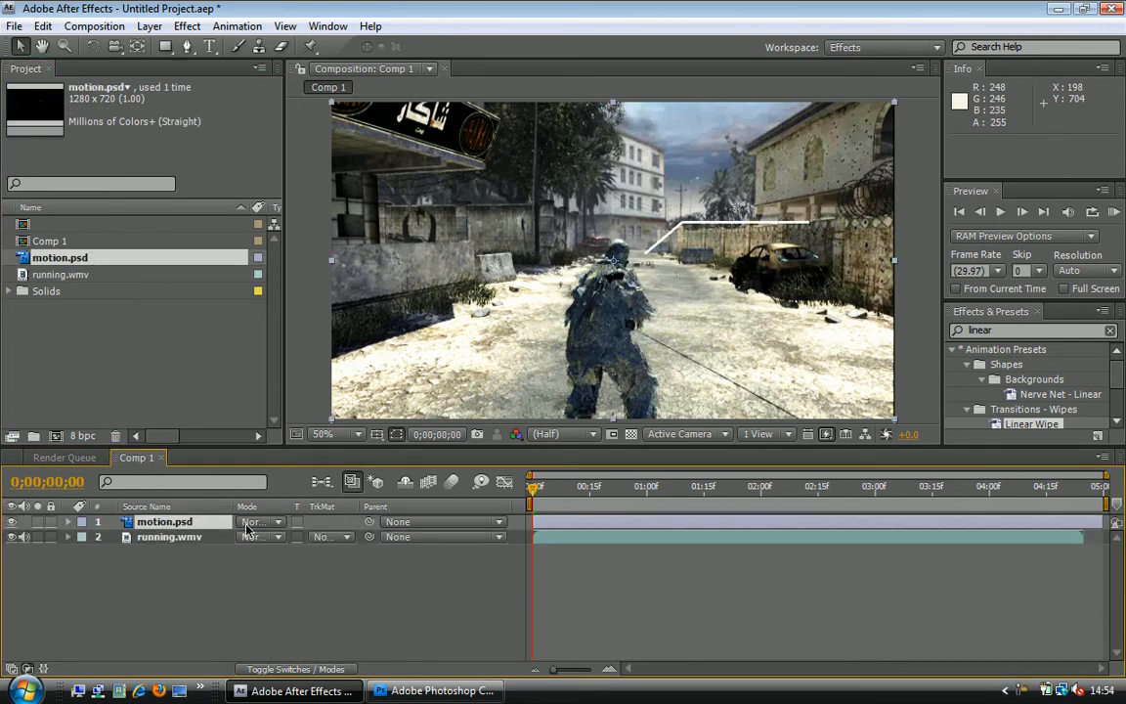
Step: Compare the Overlay and Darken blending modes on the motion.psd layer and leave it set to Overlay
left_click(281, 524)
left_click(264, 388)
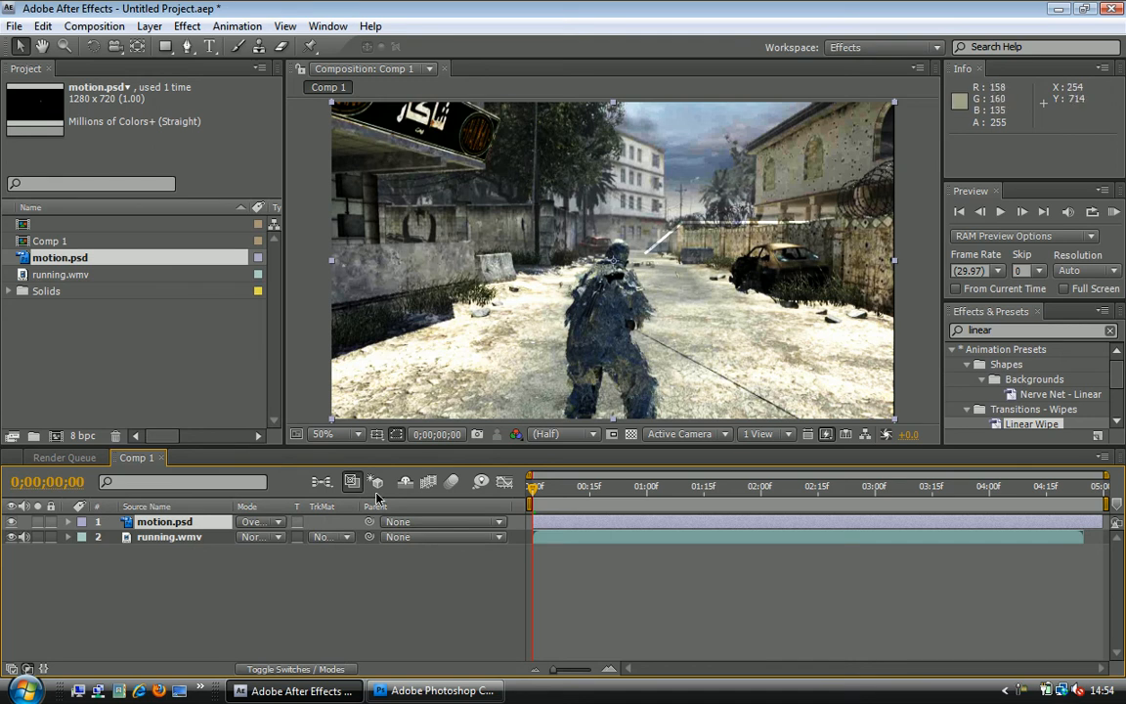
left_click(273, 529)
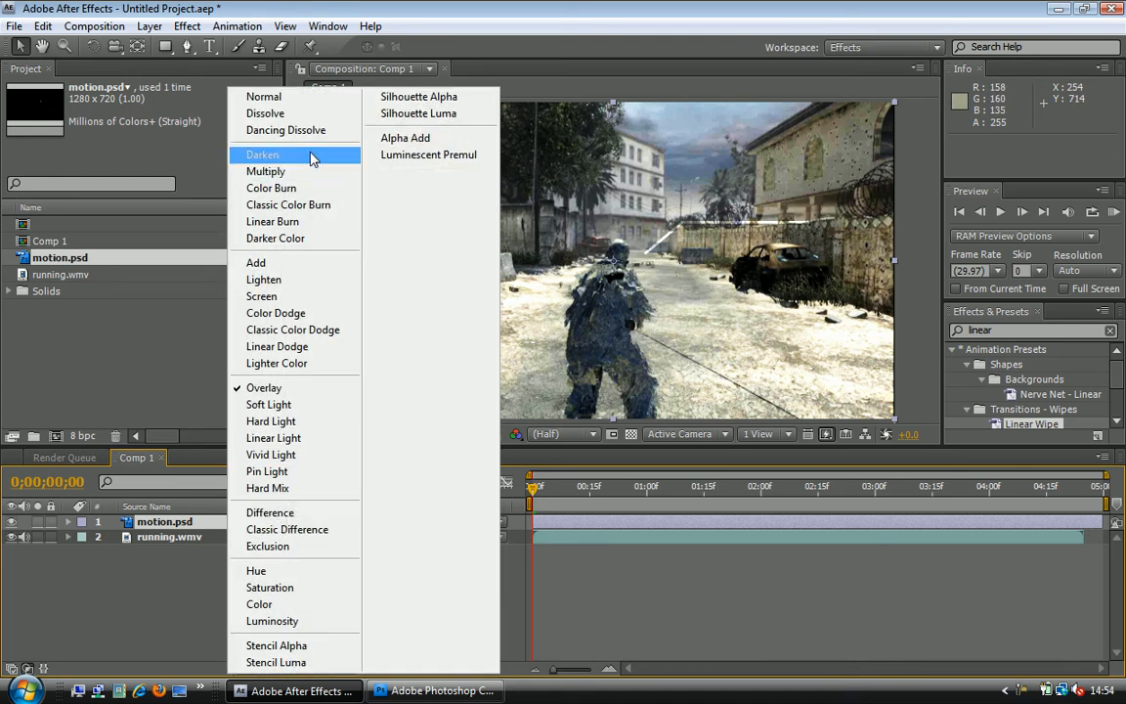
left_click(309, 154)
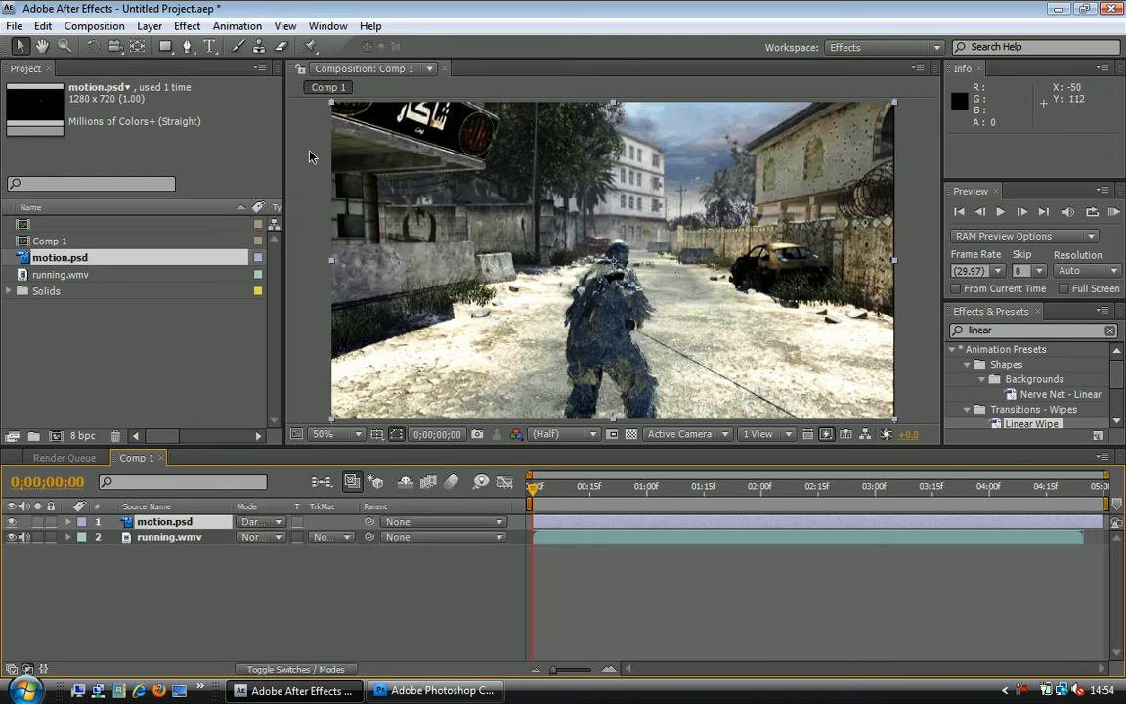
left_click(260, 521)
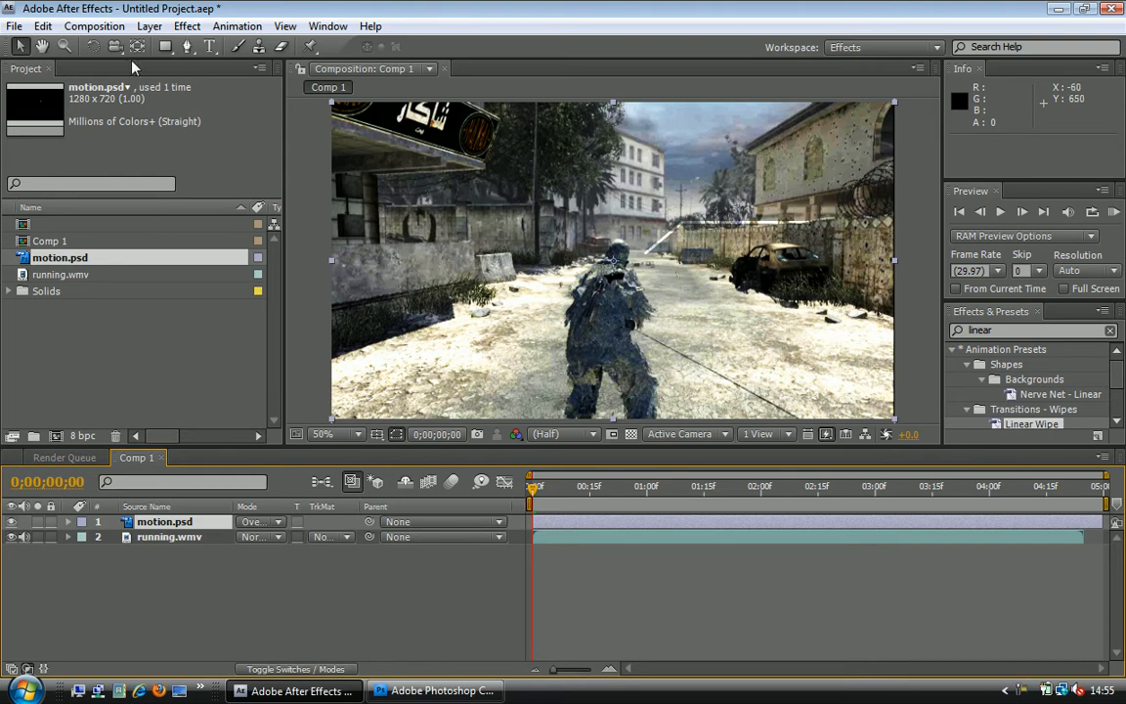
Step: Add the text VoxGaming above the pointer's horizontal line and move it to position 794, 266
left_click(209, 46)
left_click(579, 214)
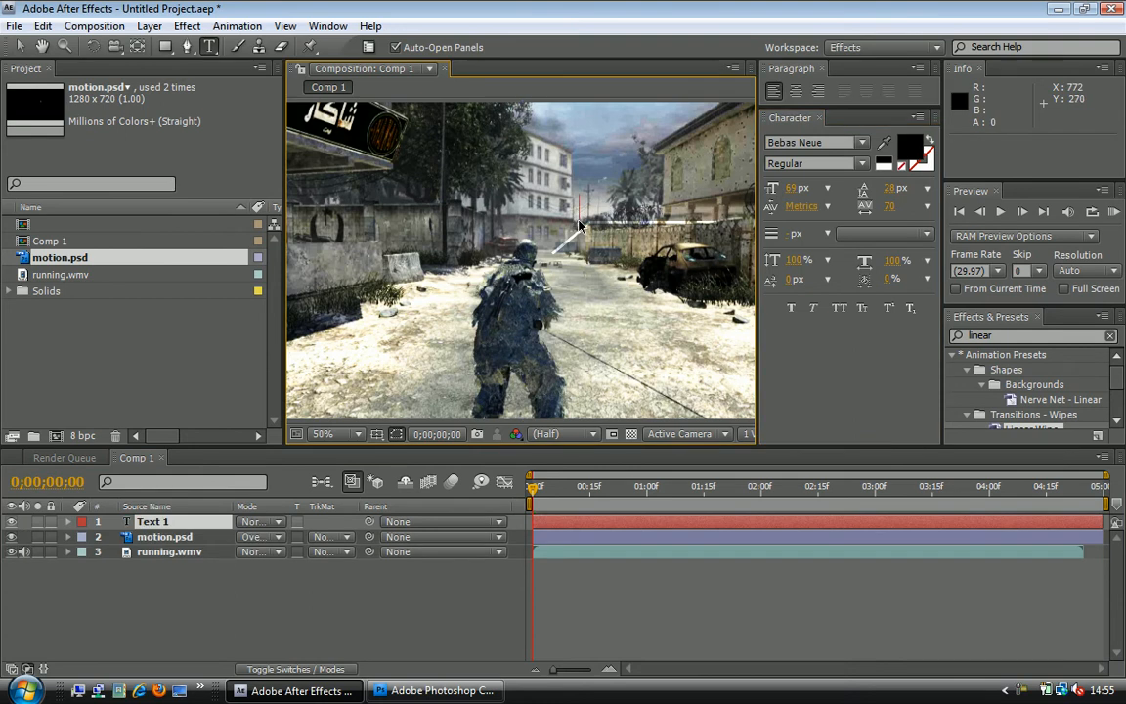
type("VOXGAMING")
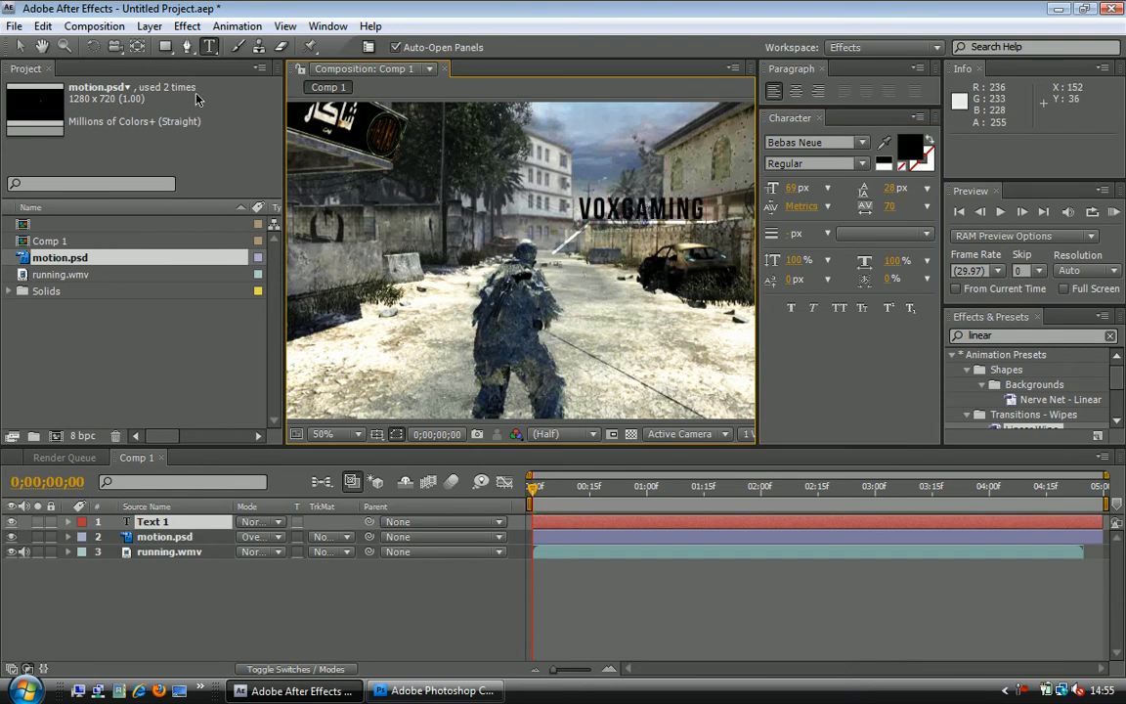
left_click(20, 46)
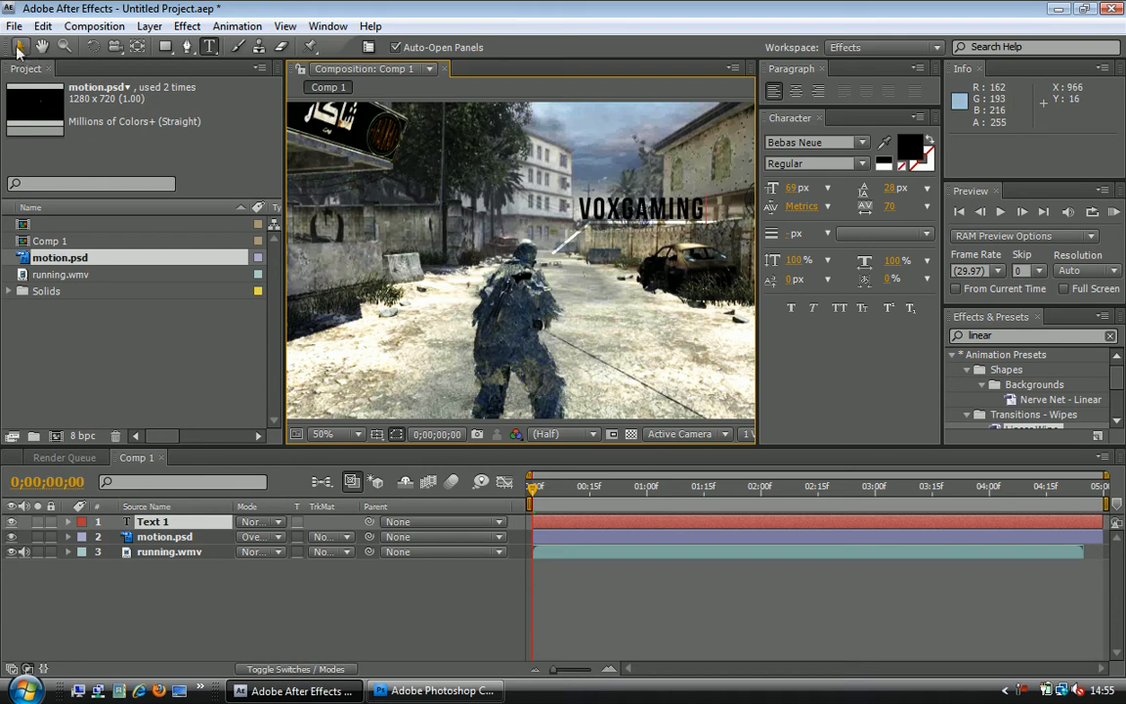
left_click_drag(616, 200, 670, 218)
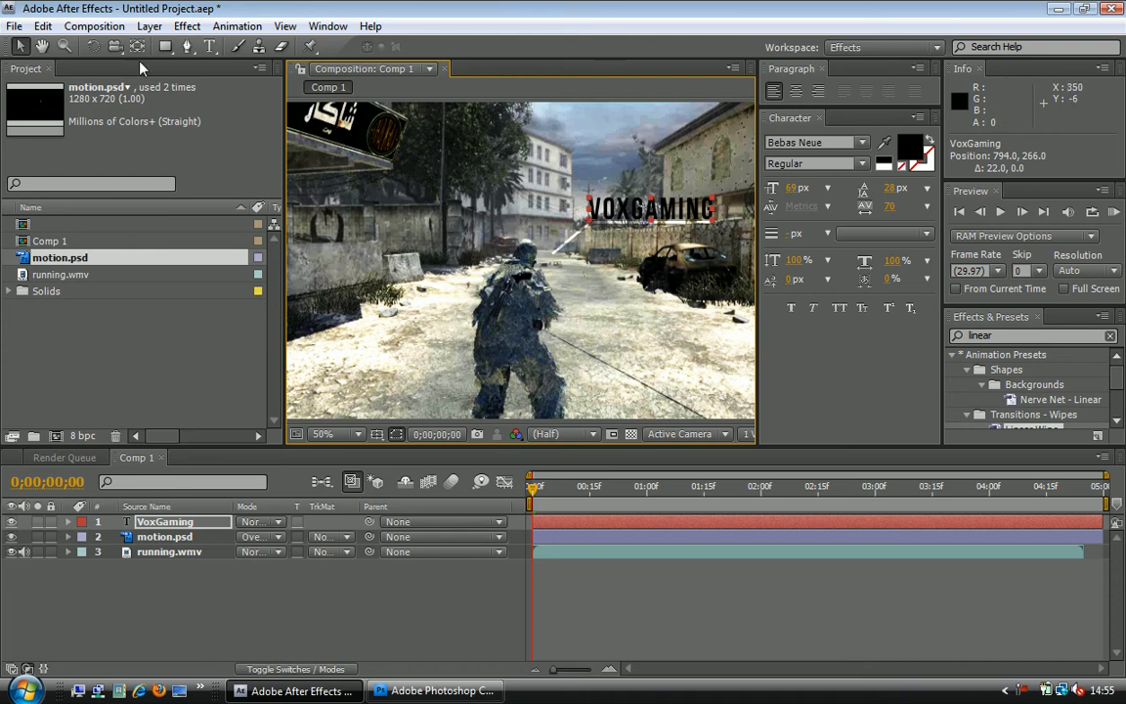
Step: Recolor the letters Vox in the VoxGaming text to blue 0012FF
left_click(210, 48)
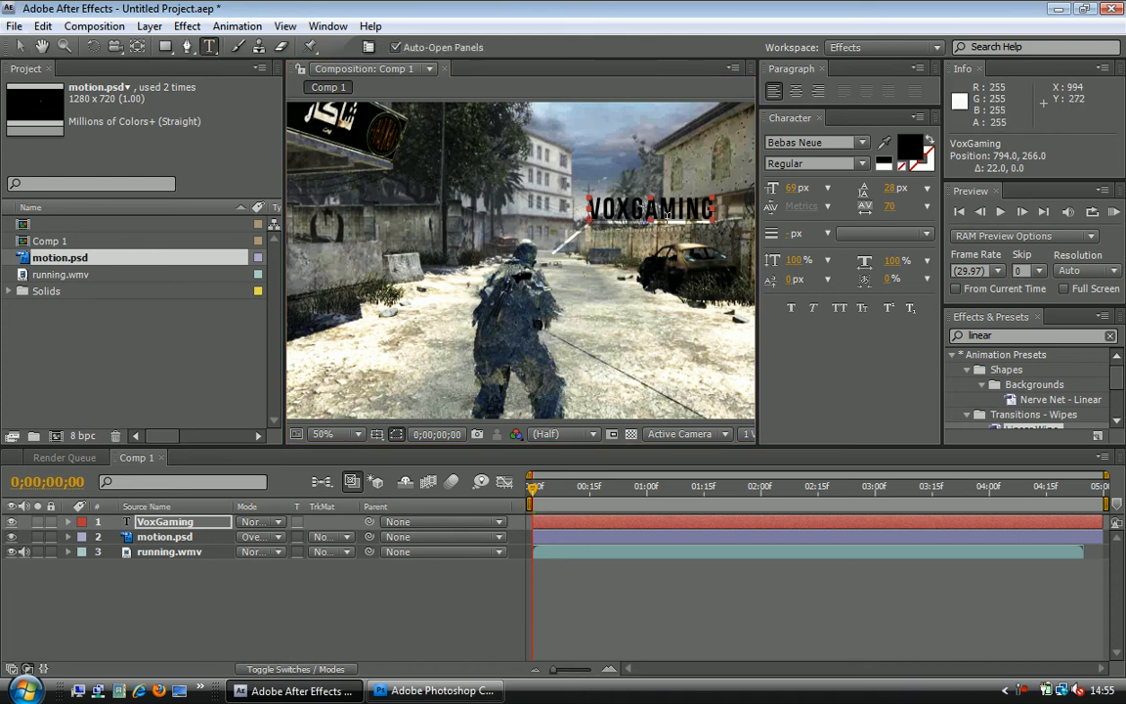
left_click_drag(633, 204, 604, 205)
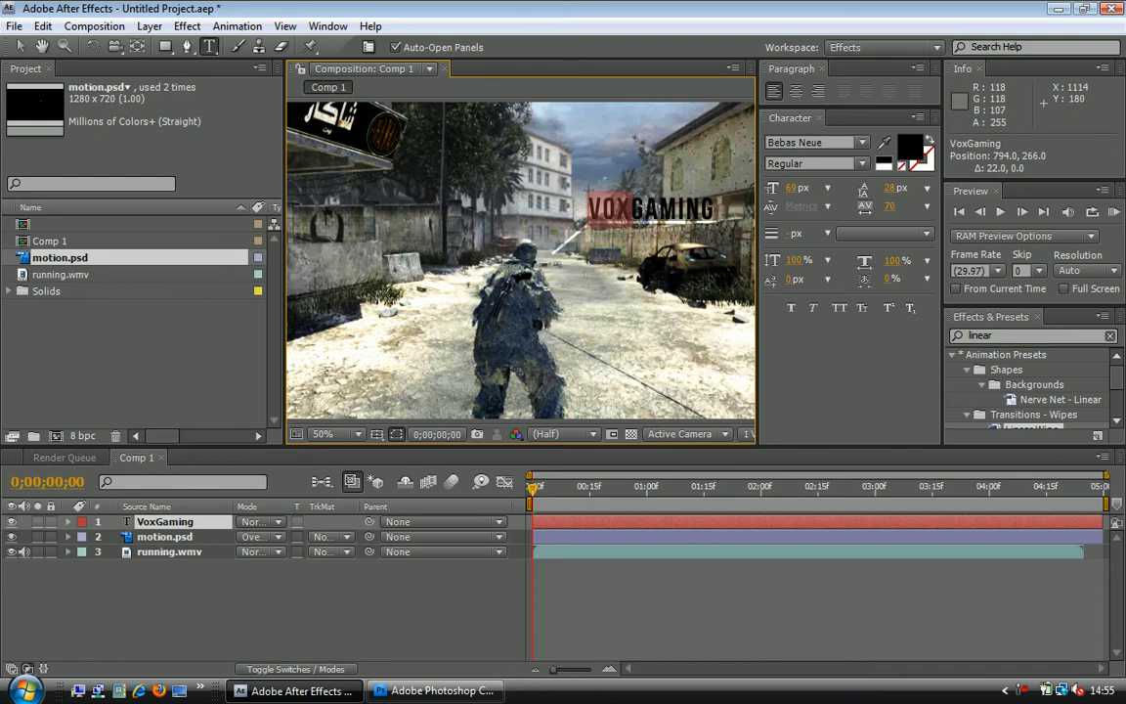
left_click(912, 149)
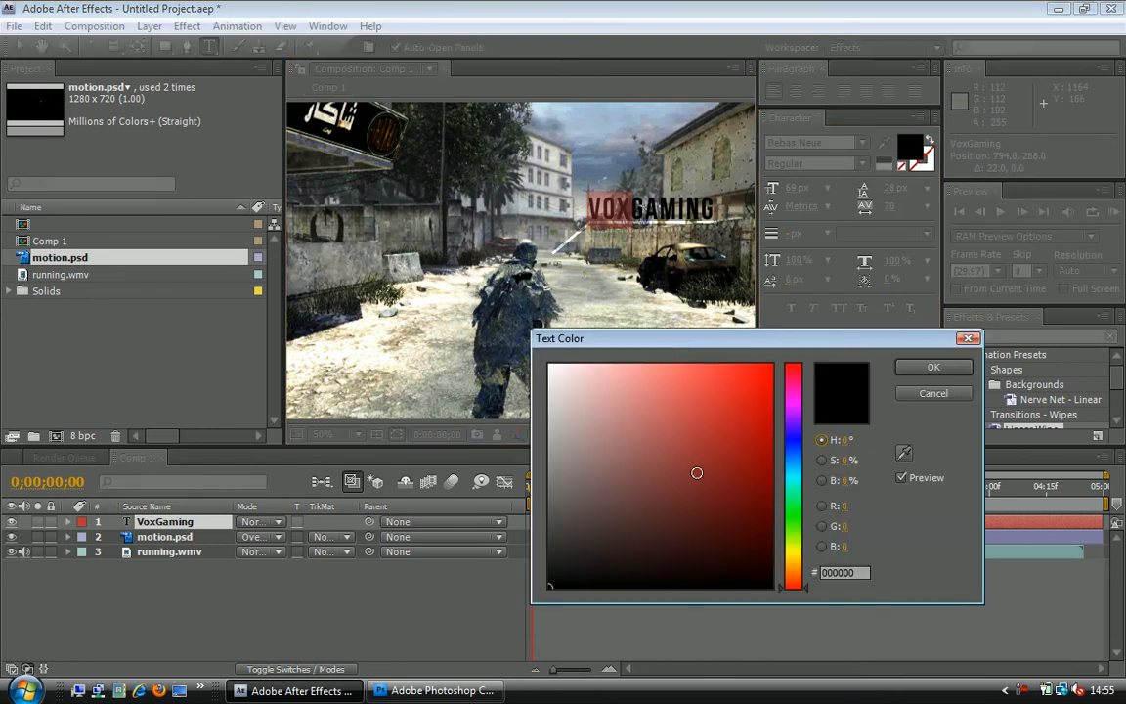
left_click(794, 441)
left_click_drag(757, 432, 857, 339)
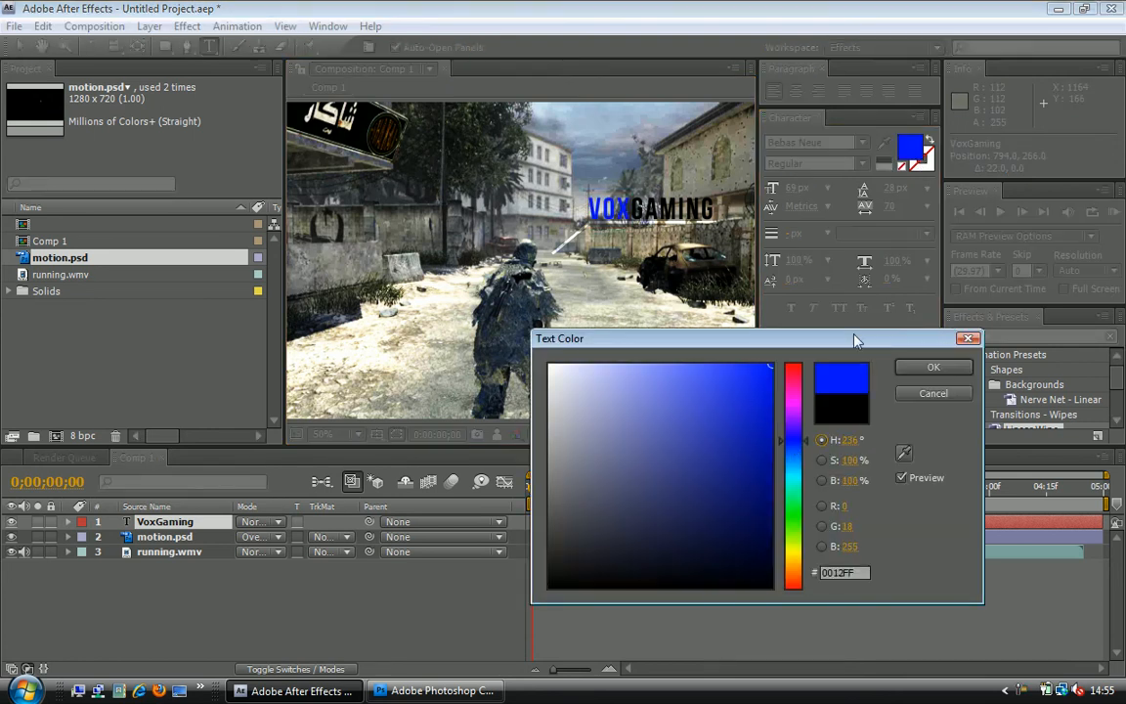
left_click(932, 366)
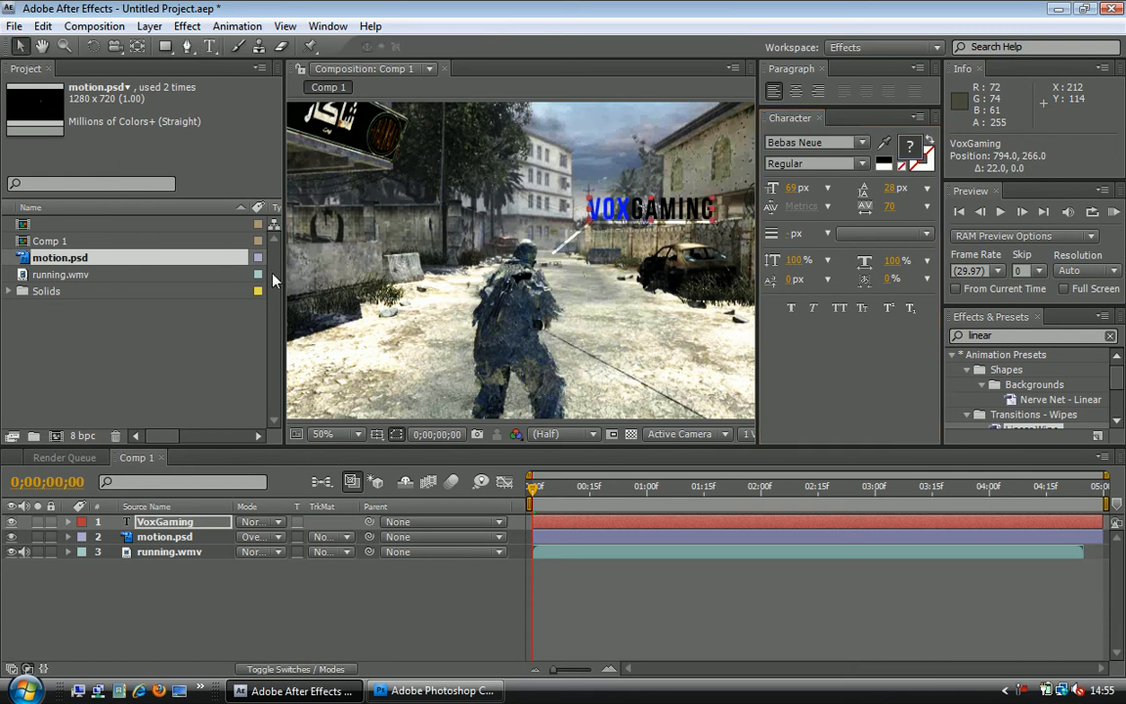
Step: Set the VoxGaming layer's blending mode to Darken and close the paragraph and character settings
left_click(247, 525)
left_click(253, 152)
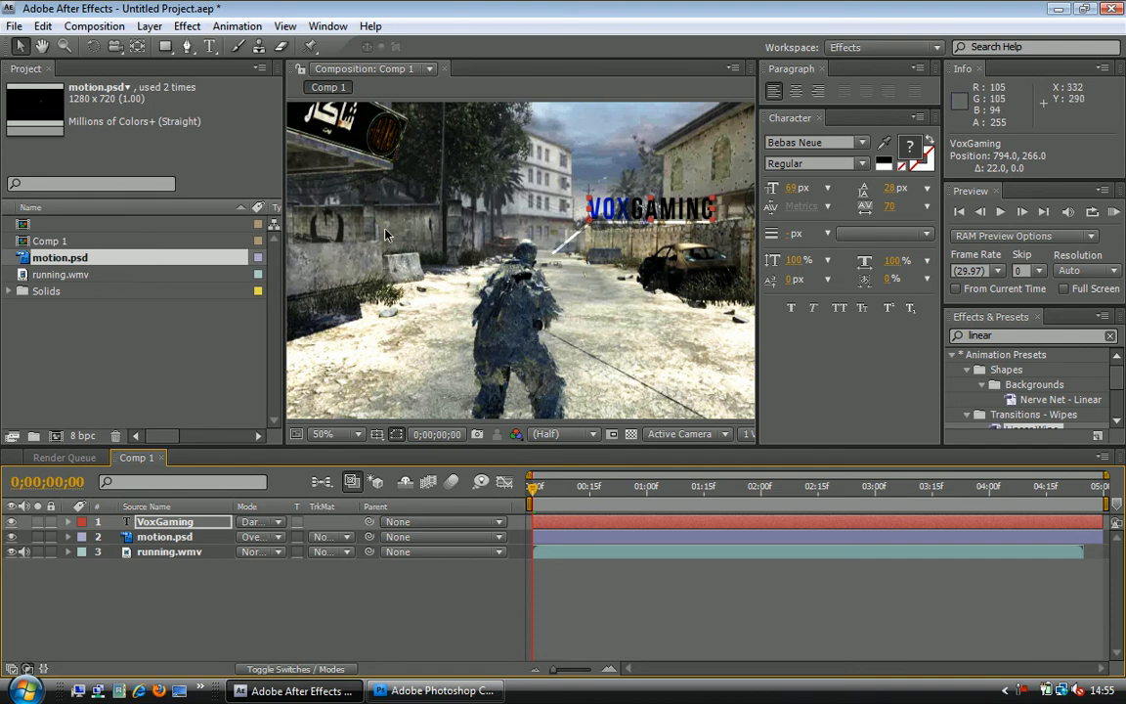
left_click(819, 69)
left_click(819, 69)
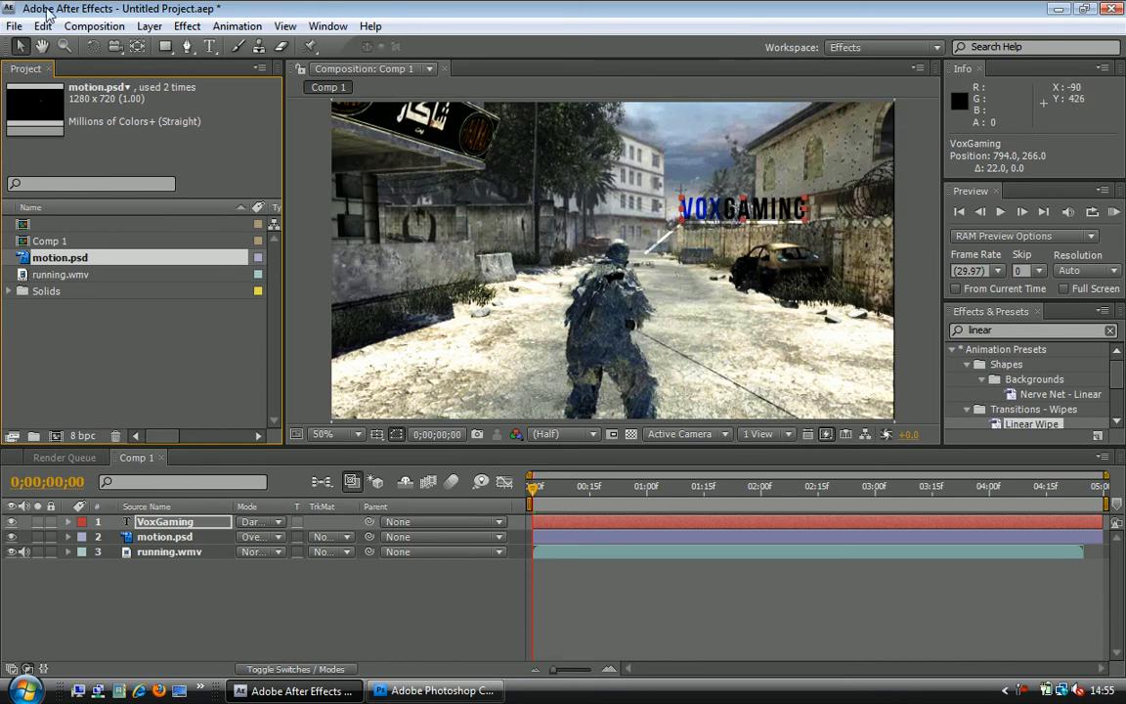
Step: Create a new null object above the VoxGaming layer in Comp 1
left_click(181, 524)
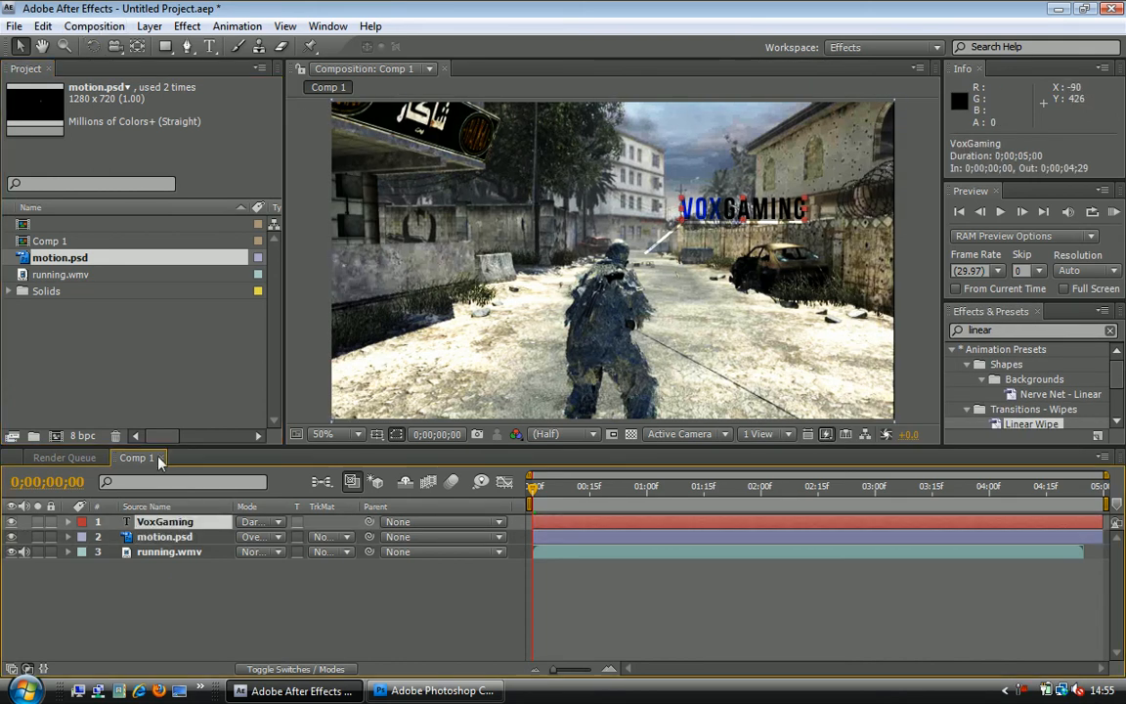
left_click(157, 25)
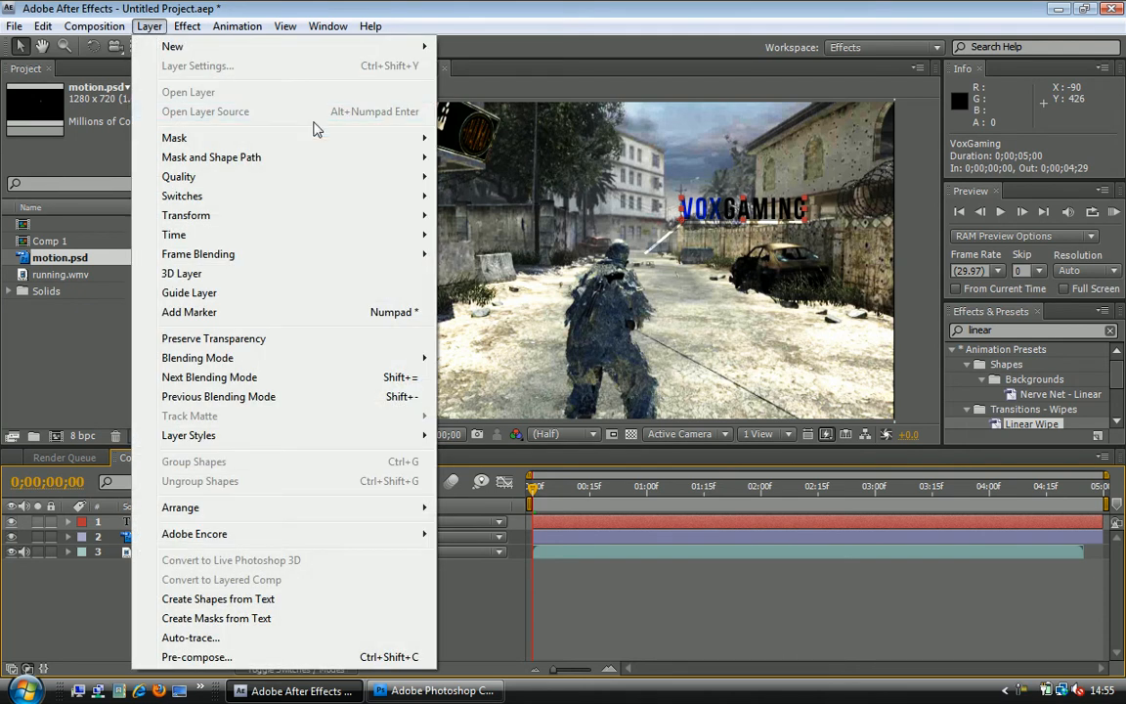
mouse_move(276, 29)
mouse_move(147, 29)
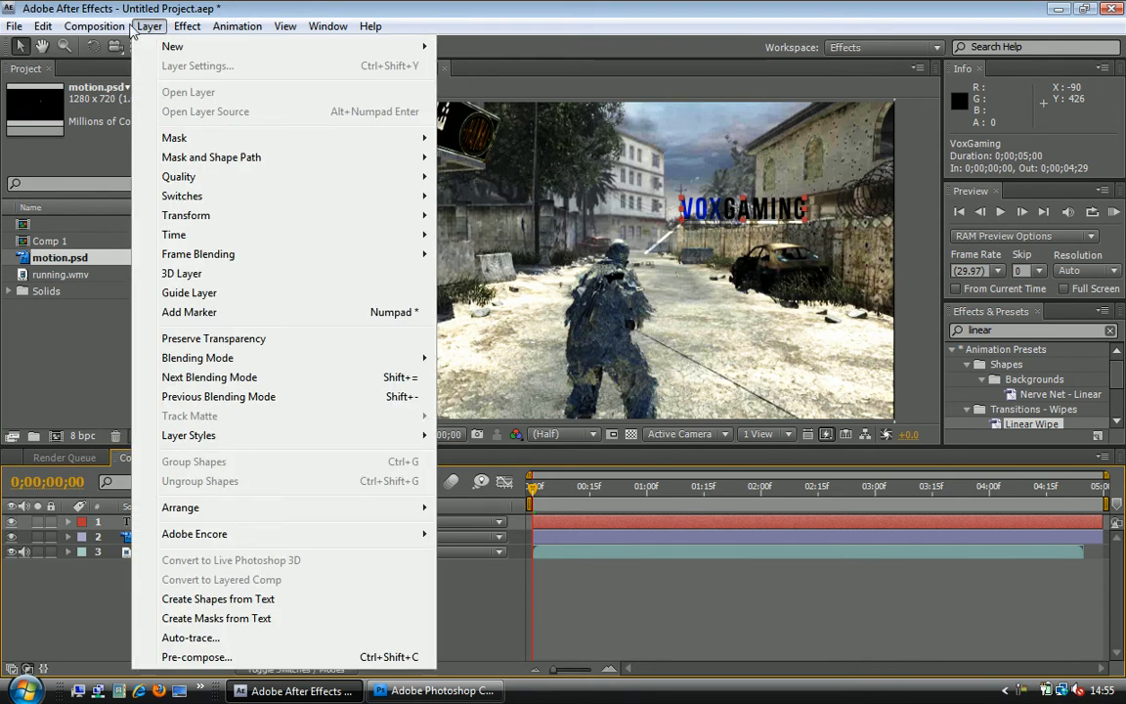
mouse_move(187, 26)
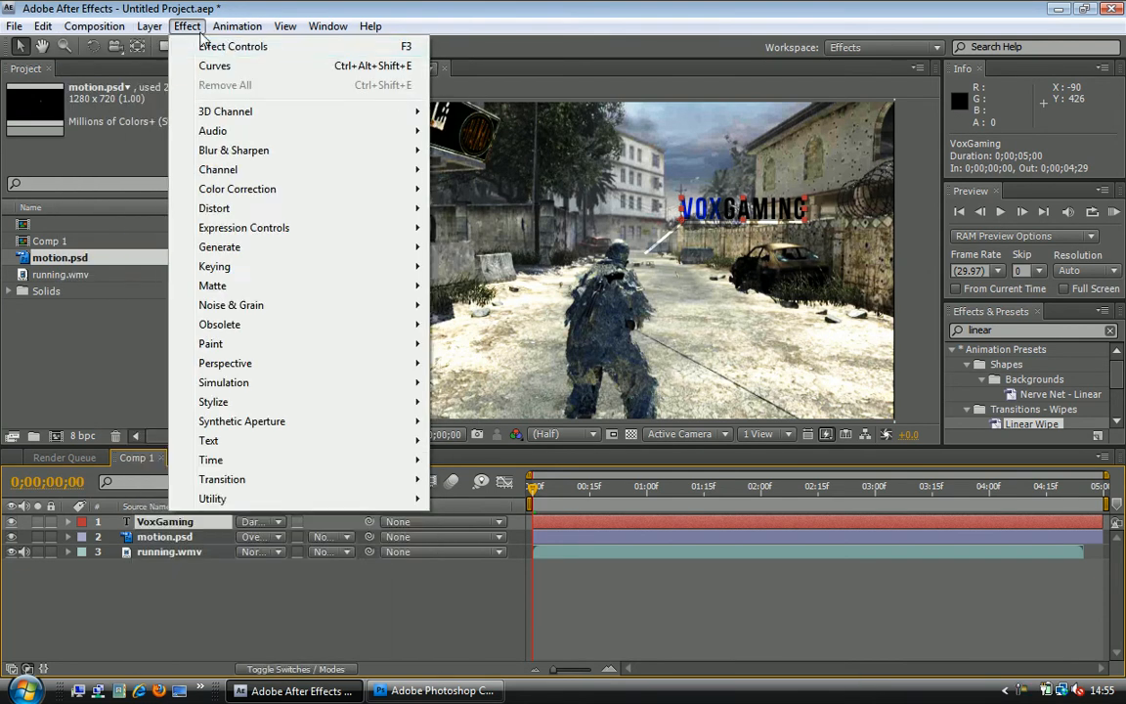
mouse_move(221, 46)
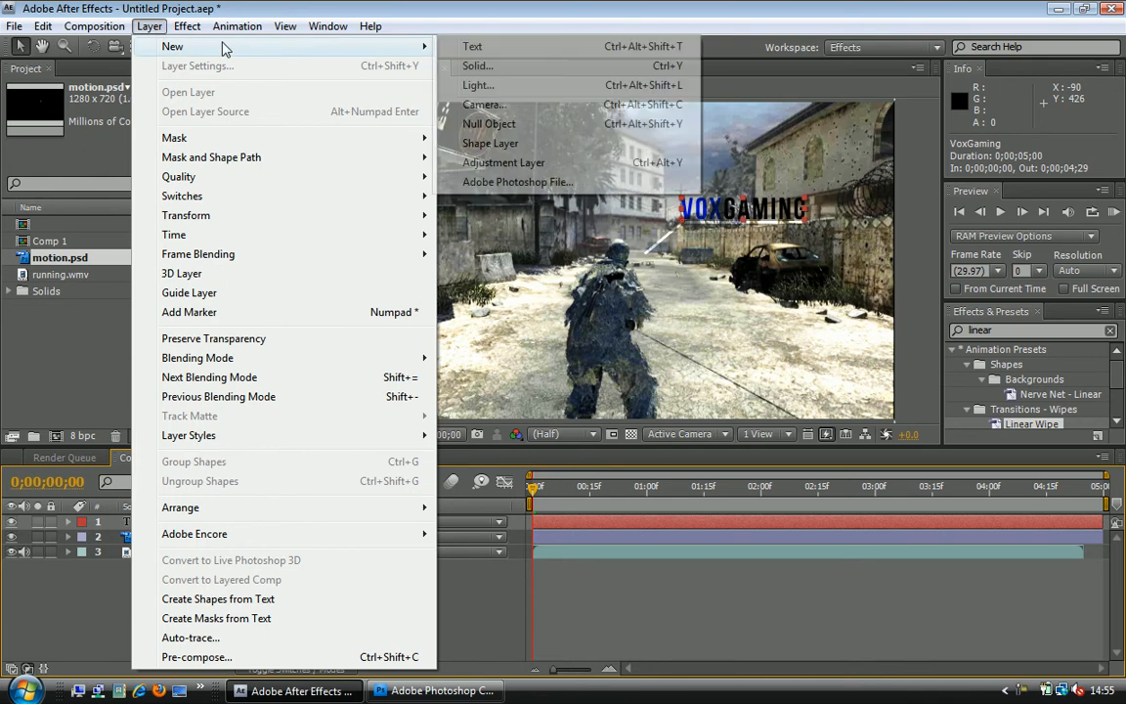
left_click(509, 125)
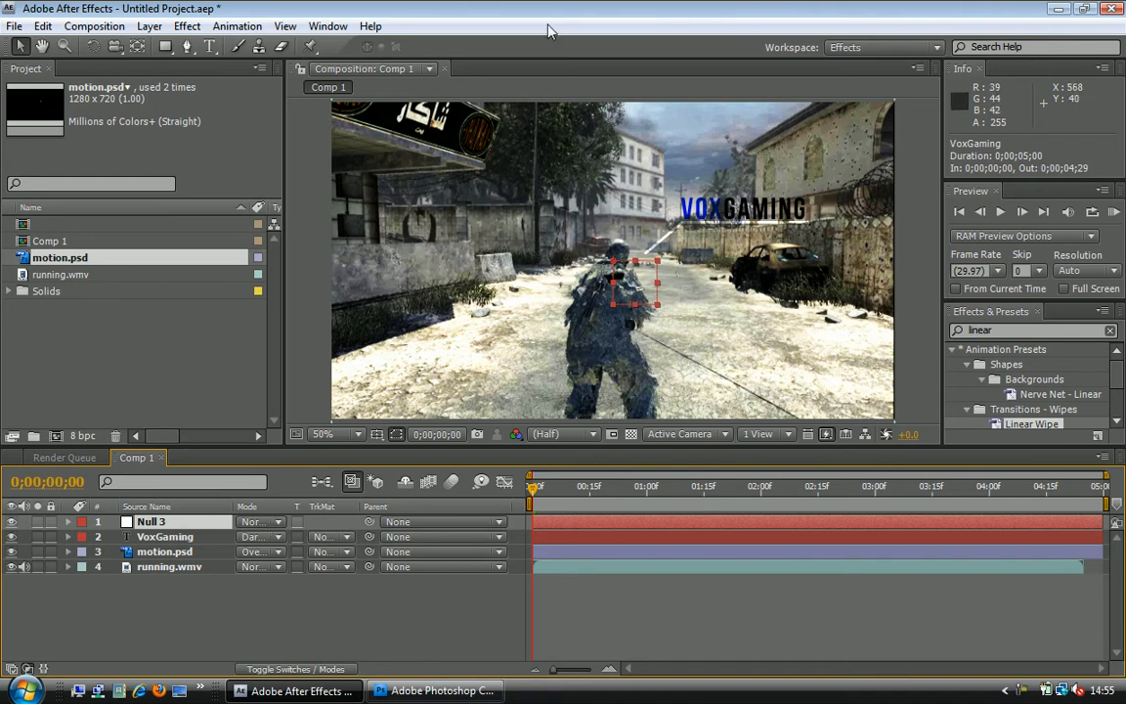
Step: Start a position motion track on running.wmv and place its track point just above the soldier's head
left_click(149, 26)
mouse_move(225, 37)
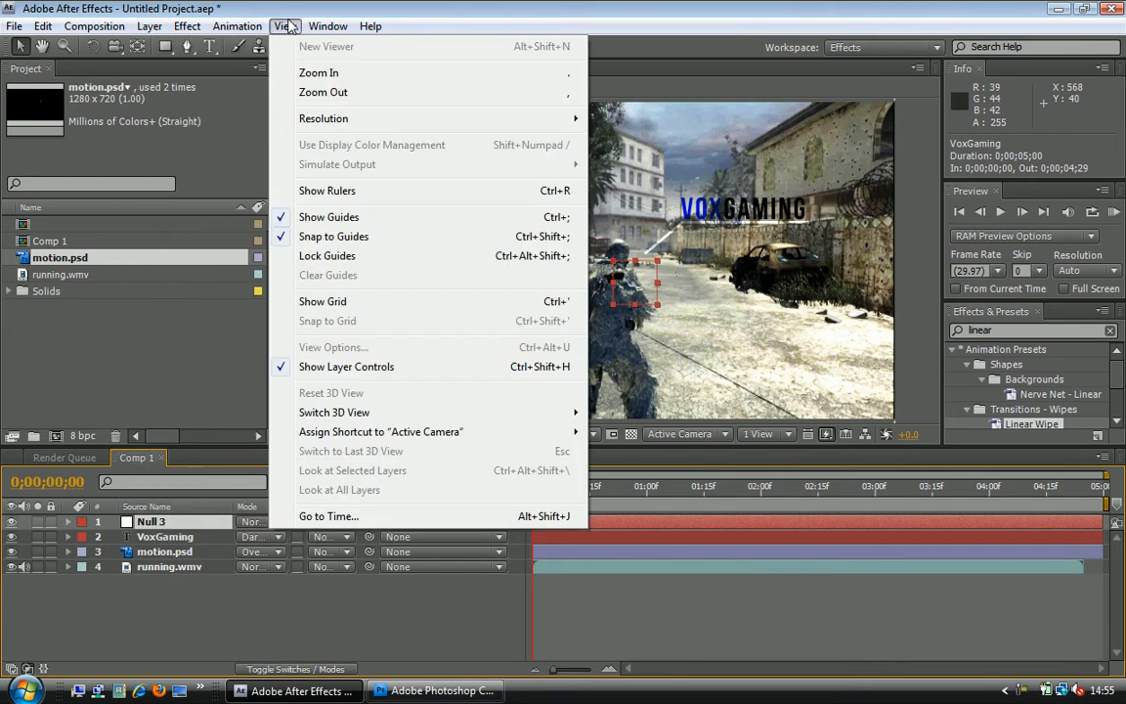
mouse_move(325, 30)
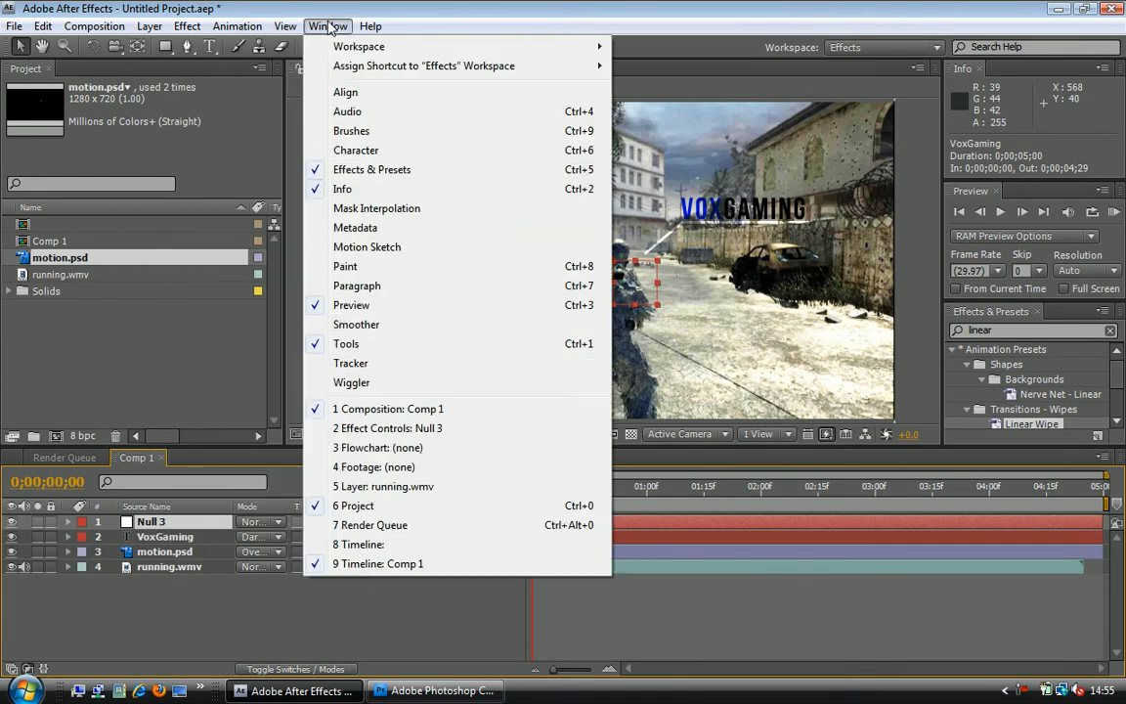
left_click(350, 363)
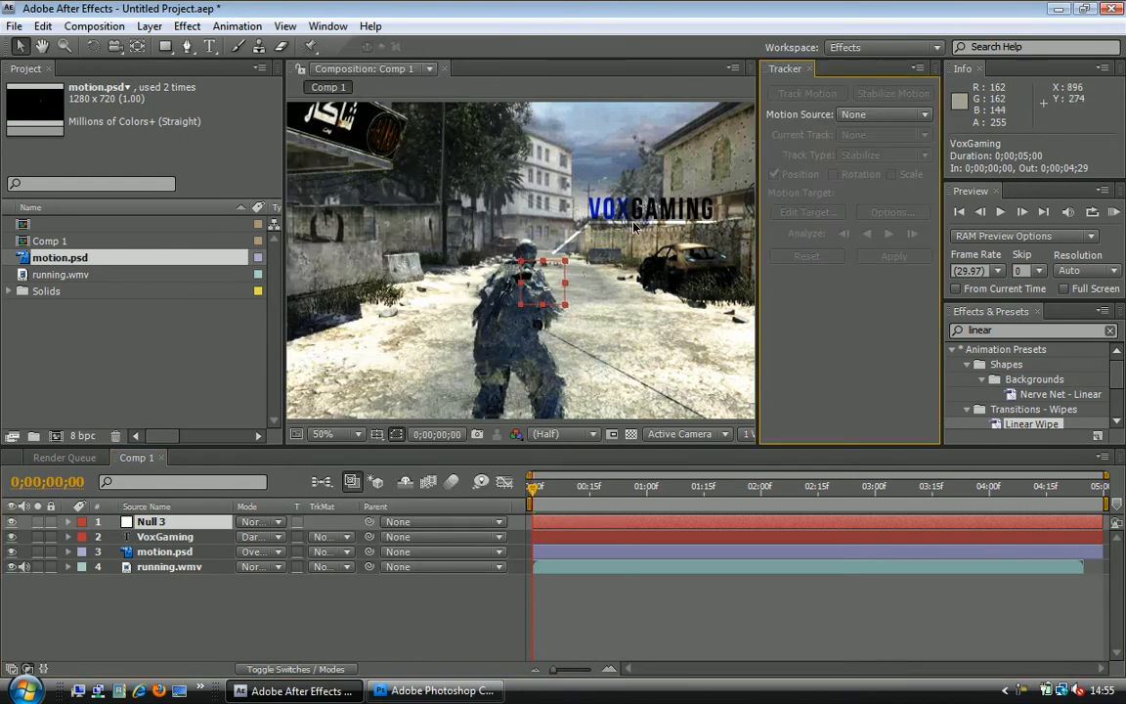
left_click(174, 568)
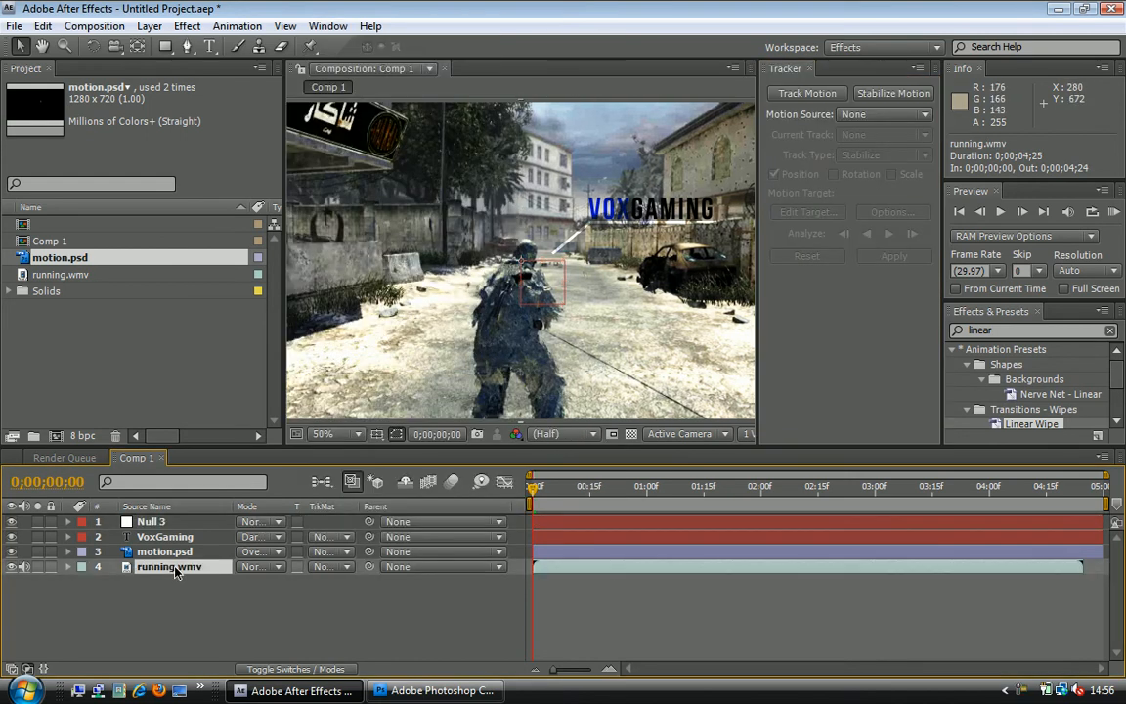
left_click(808, 94)
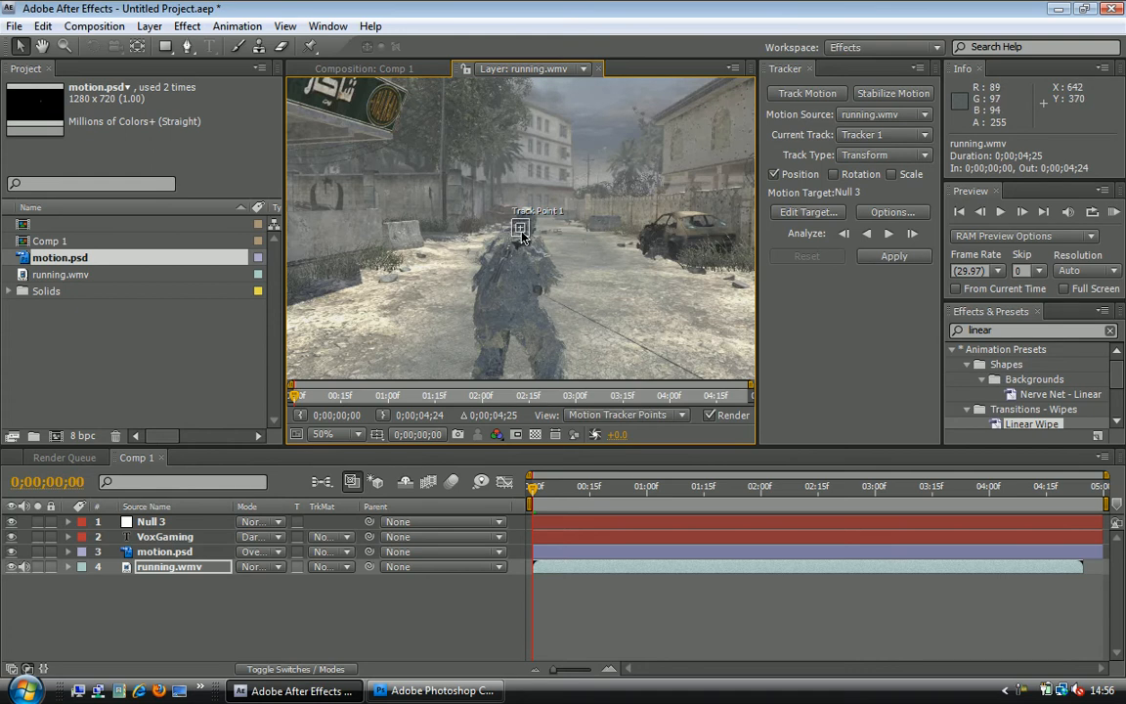
mouse_move(523, 236)
left_mouse_down()
mouse_move(533, 222)
mouse_move(517, 212)
mouse_move(532, 230)
left_mouse_up()
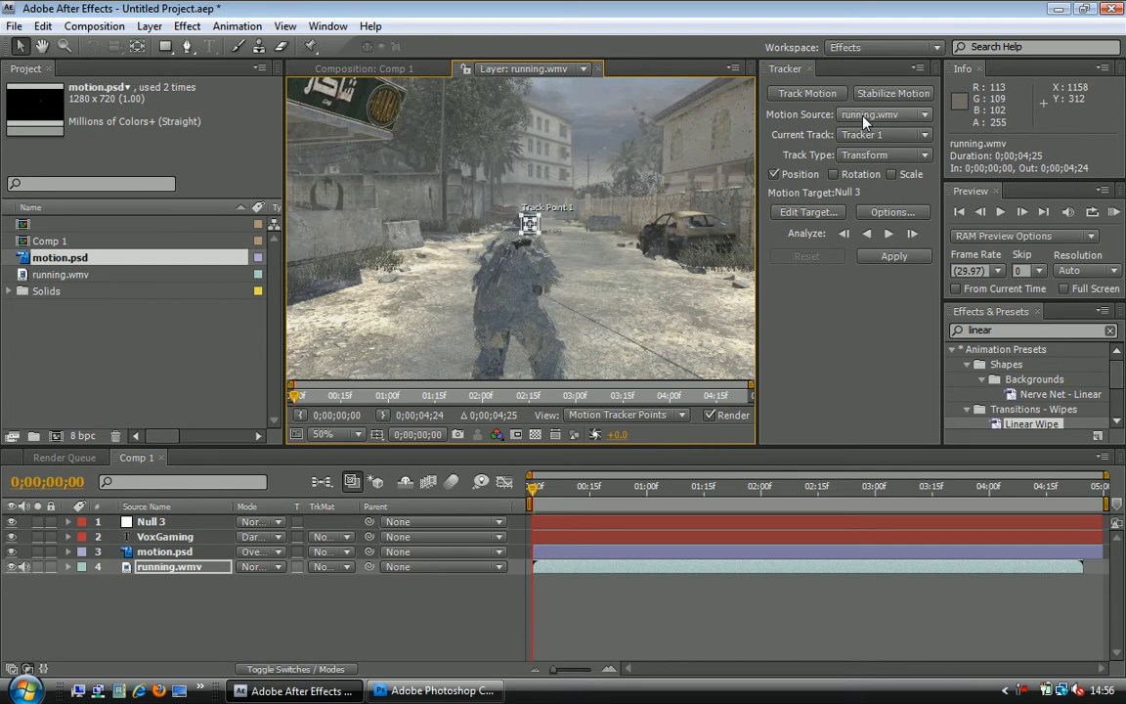
Step: Analyze the track forward to 0;00;02;01 and apply it to Null 3 in the X and Y dimensions
left_click(893, 236)
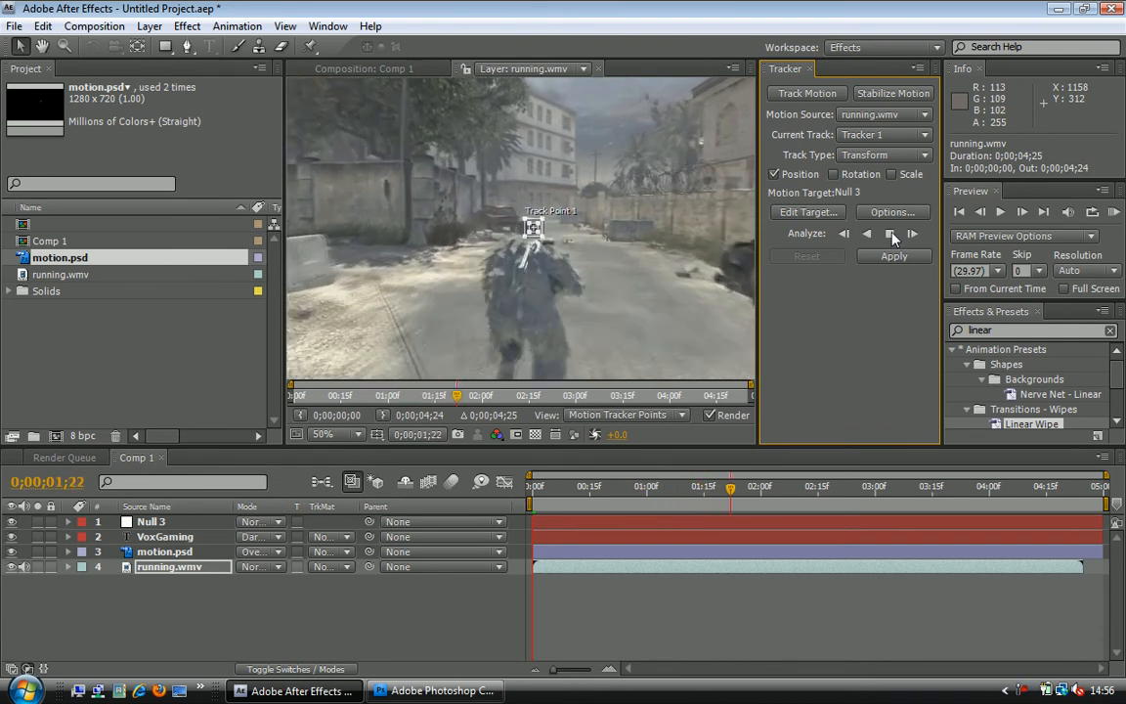
left_click(891, 235)
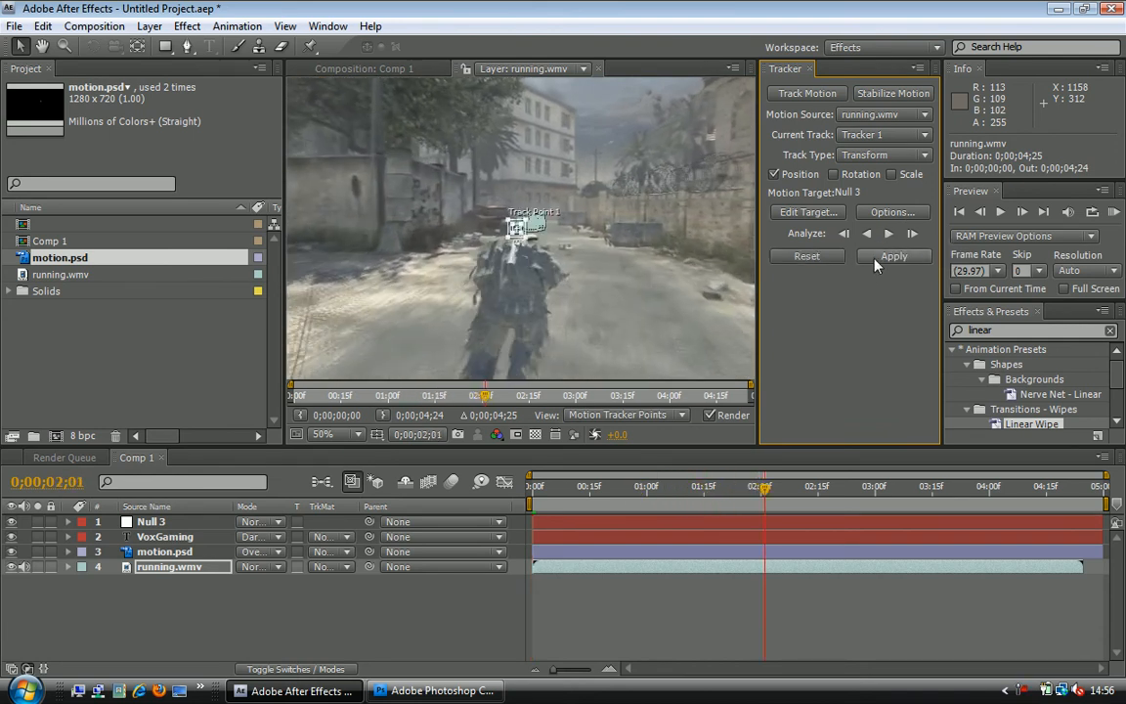
left_click(878, 260)
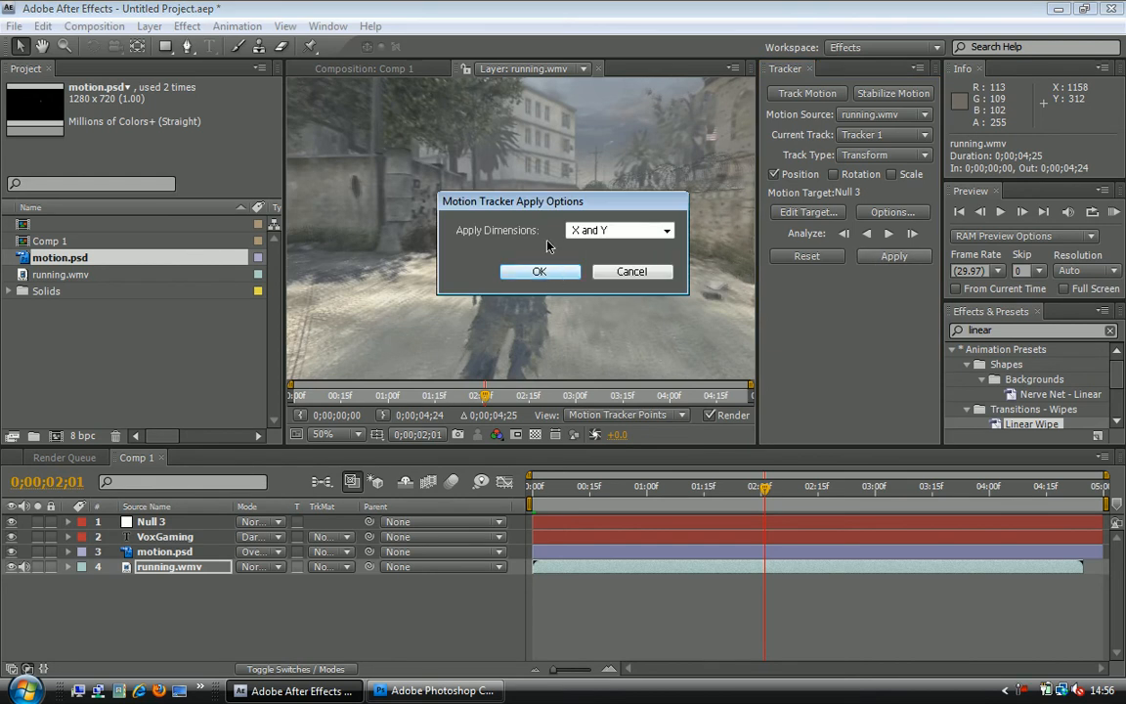
left_click(607, 234)
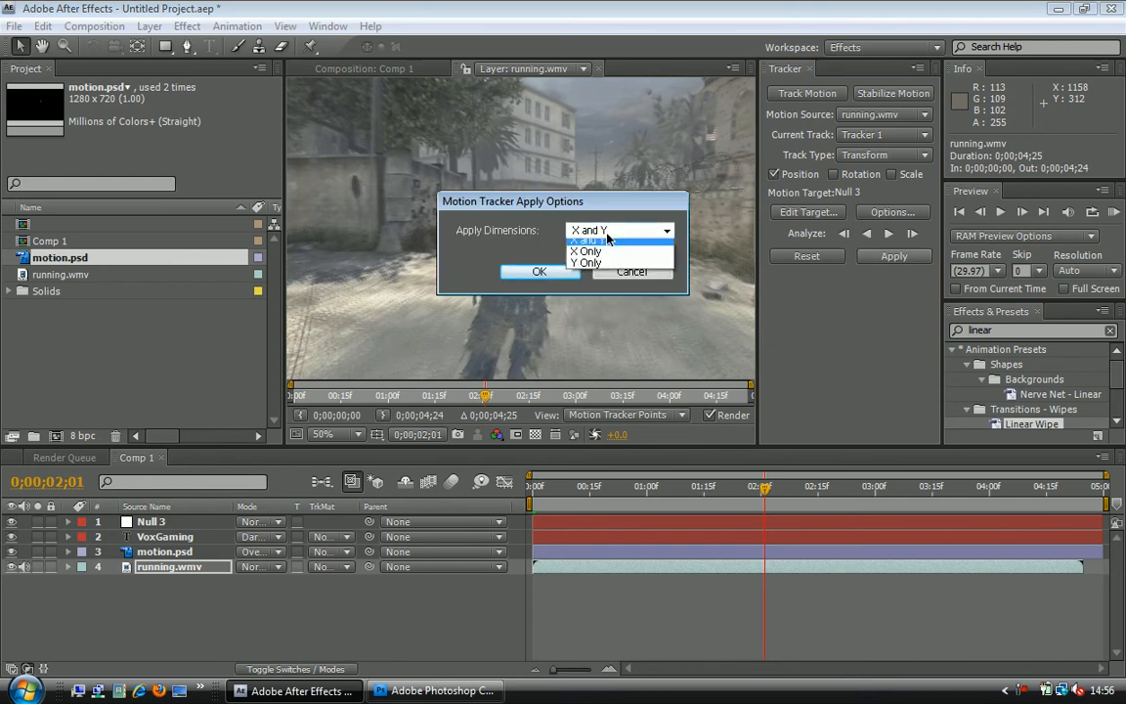
left_click(592, 244)
left_click(564, 274)
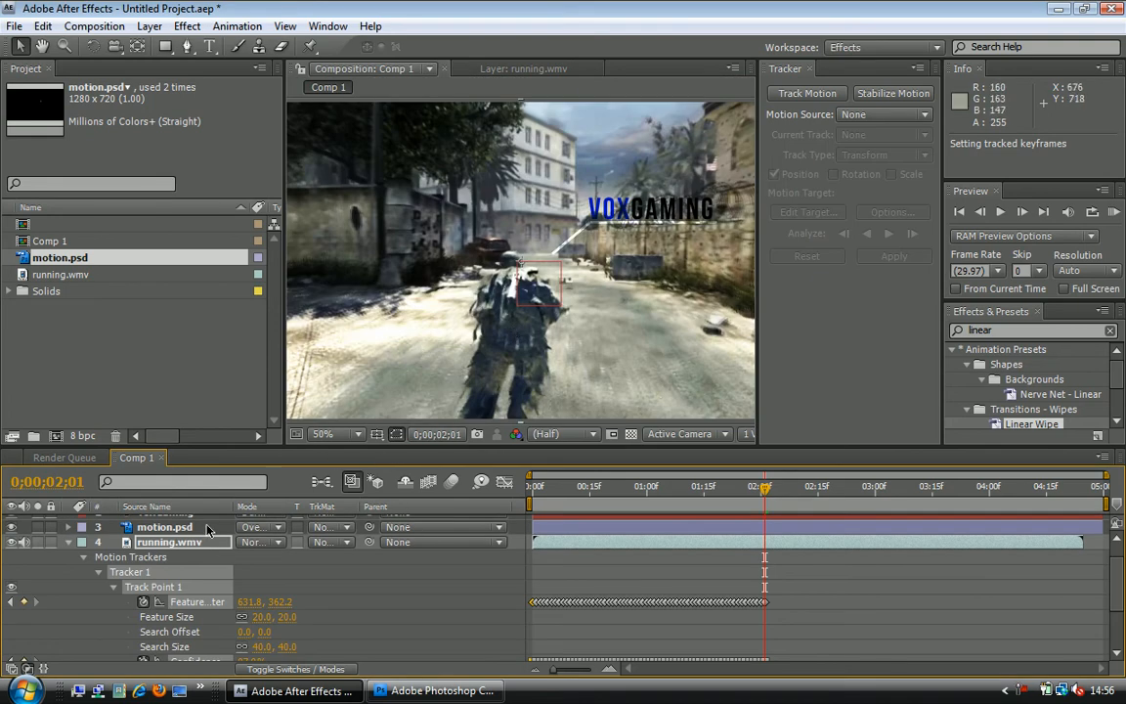
Step: Play back Comp 1 to check how the tracked null moves, and return to the first frame
key("space")
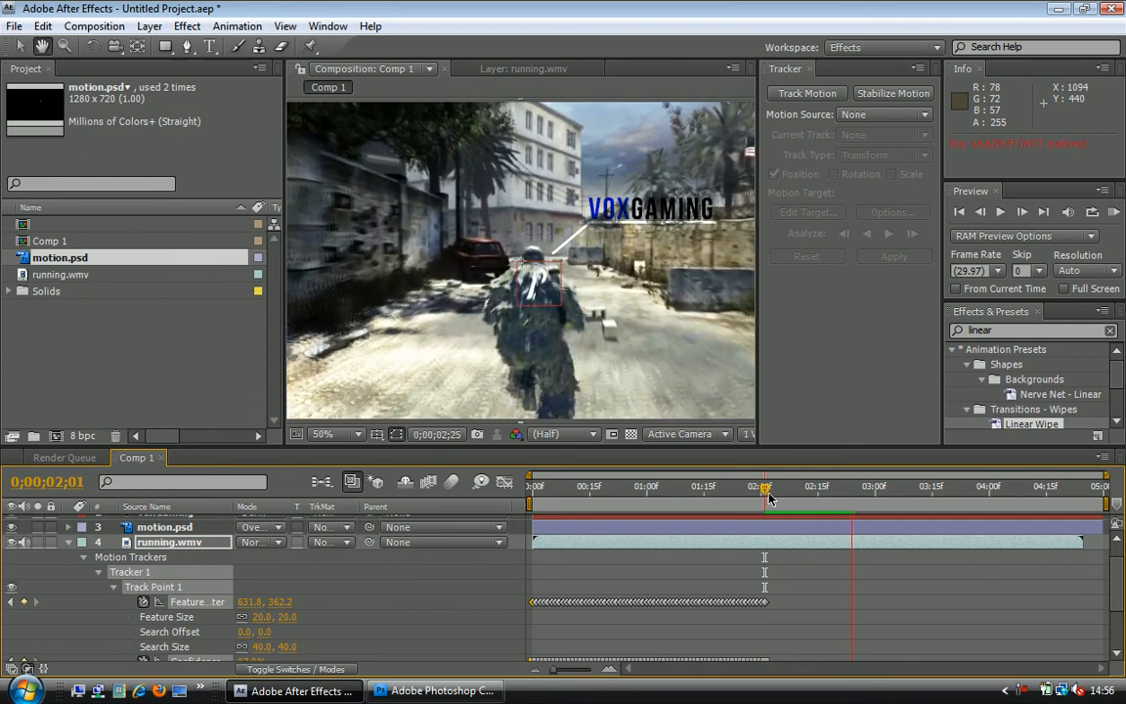
key("space")
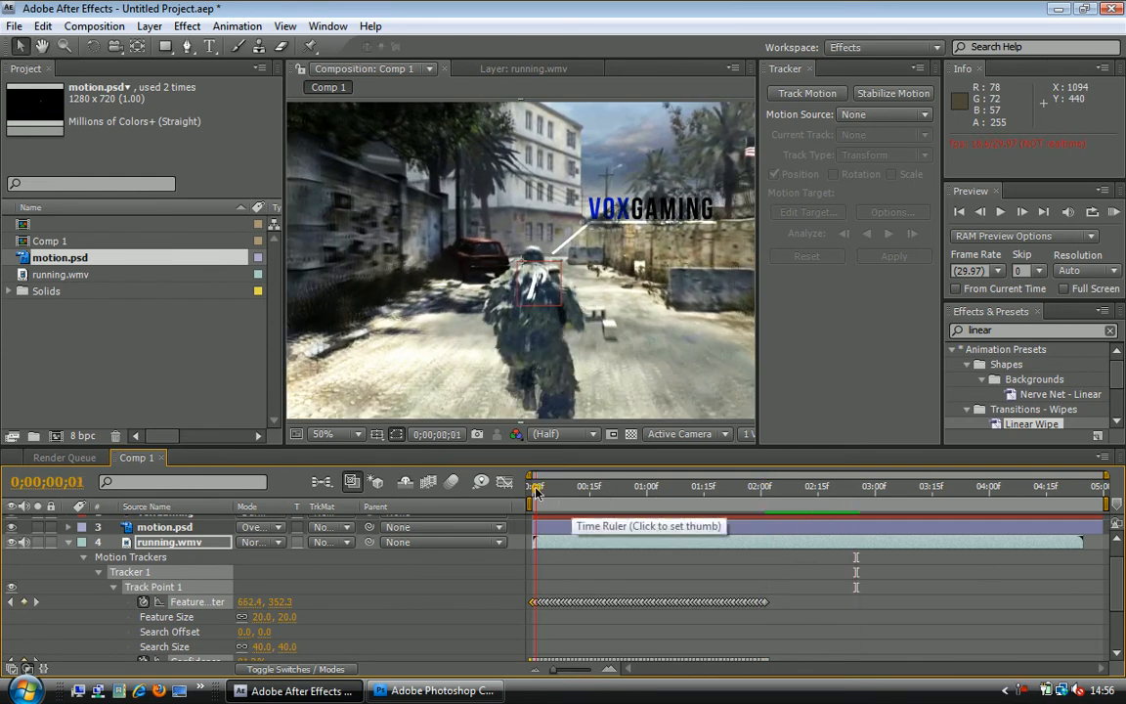
left_click(537, 487)
key("space")
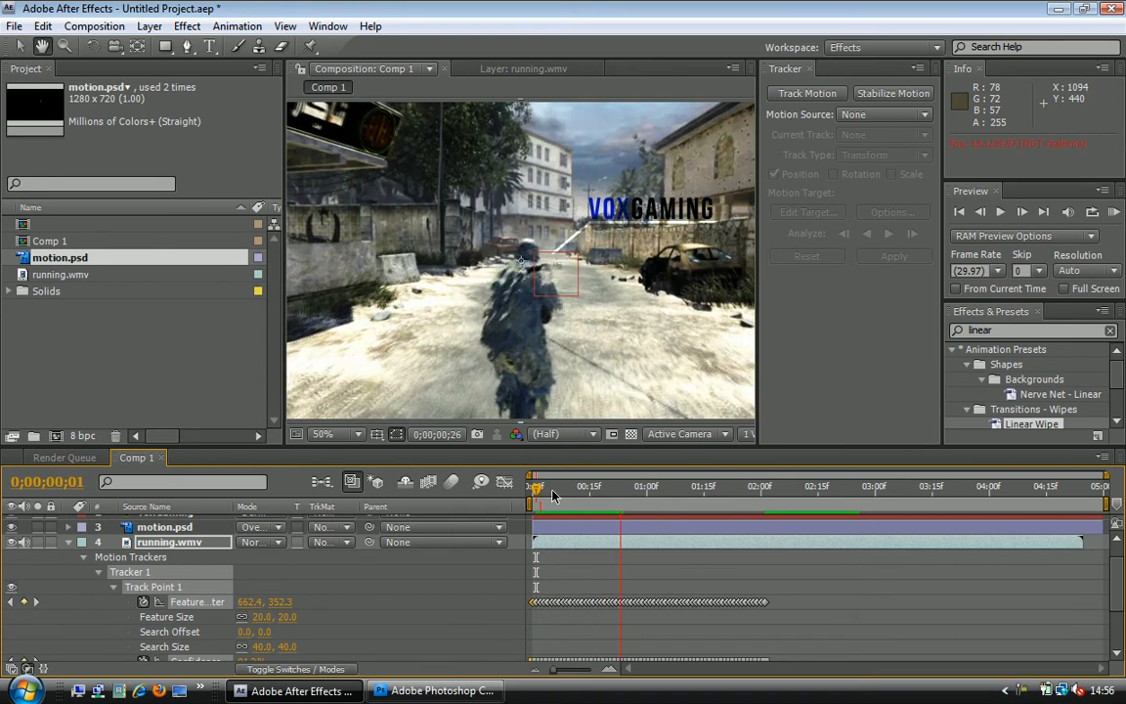
key("space")
left_click(533, 490)
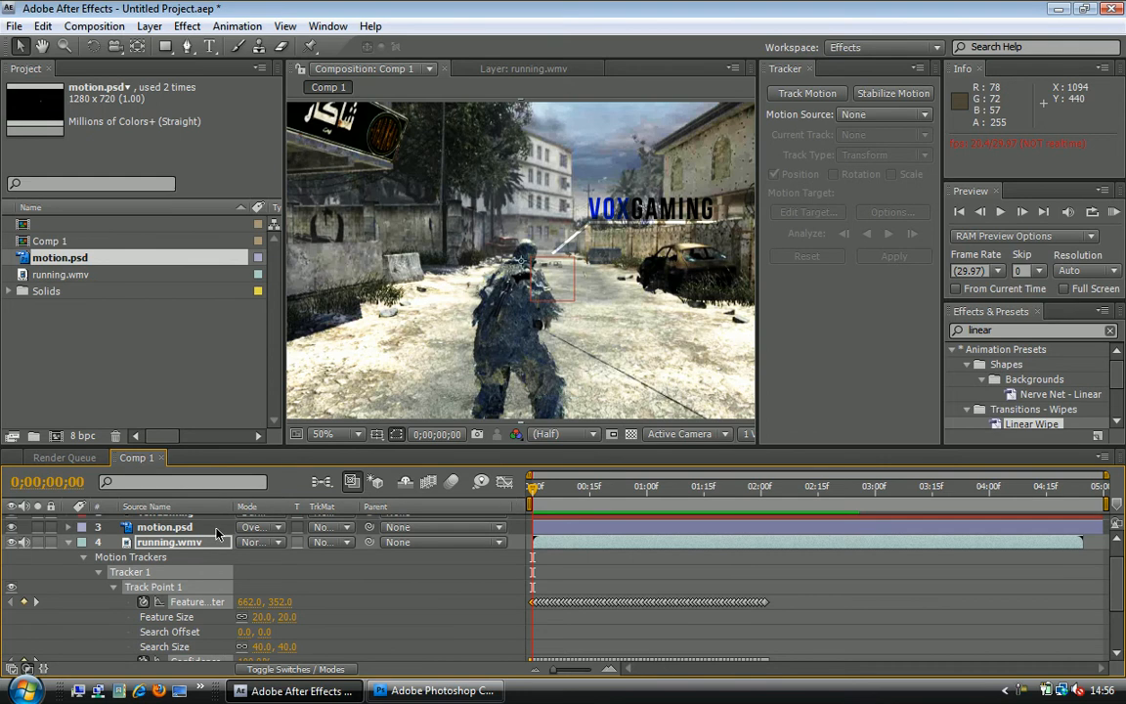
Step: Parent the motion.psd and VoxGaming layers to Null 3
left_click_drag(1119, 584, 1118, 563)
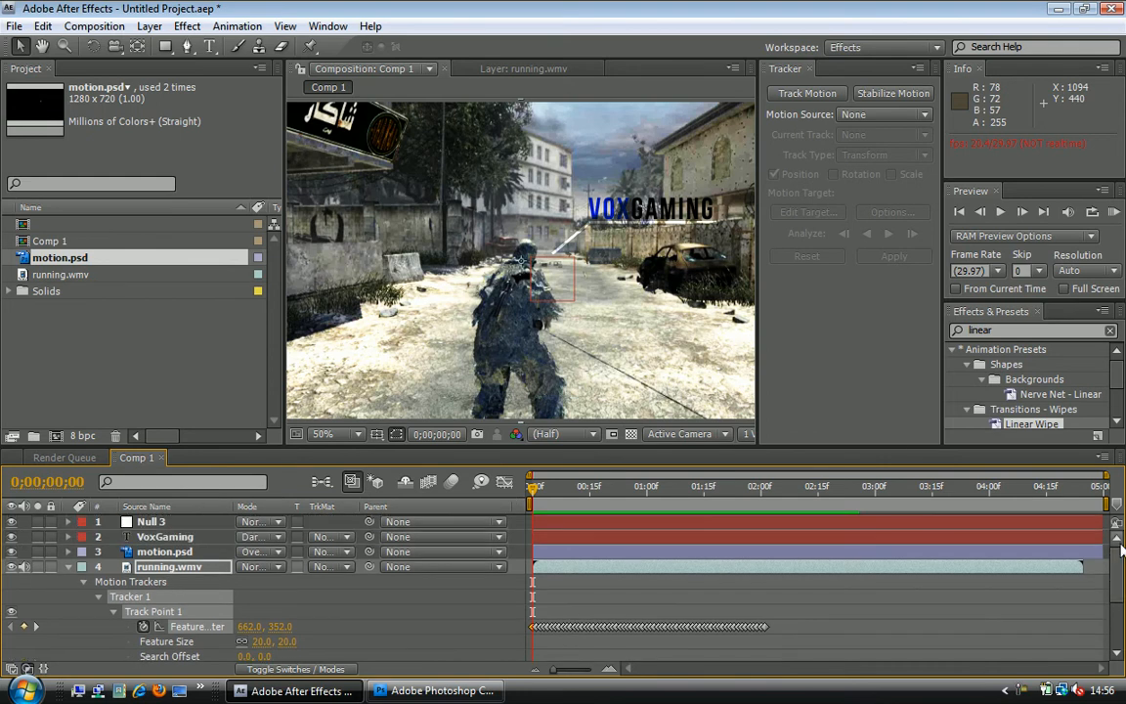
left_click(182, 553)
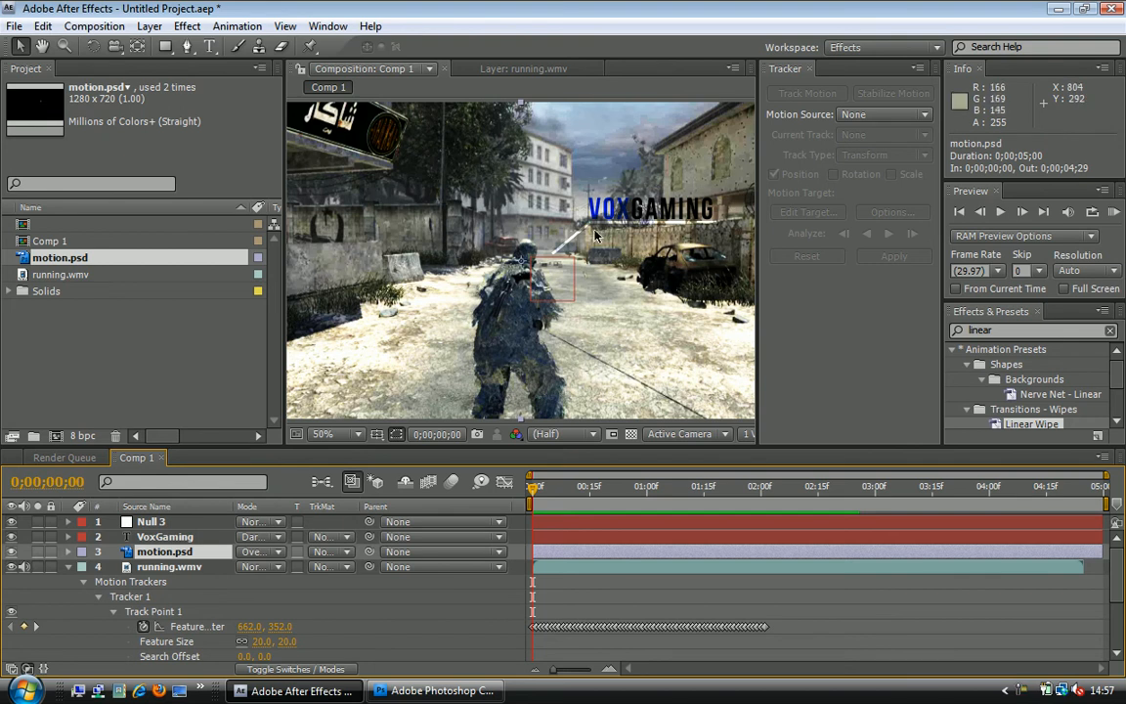
left_click(425, 555)
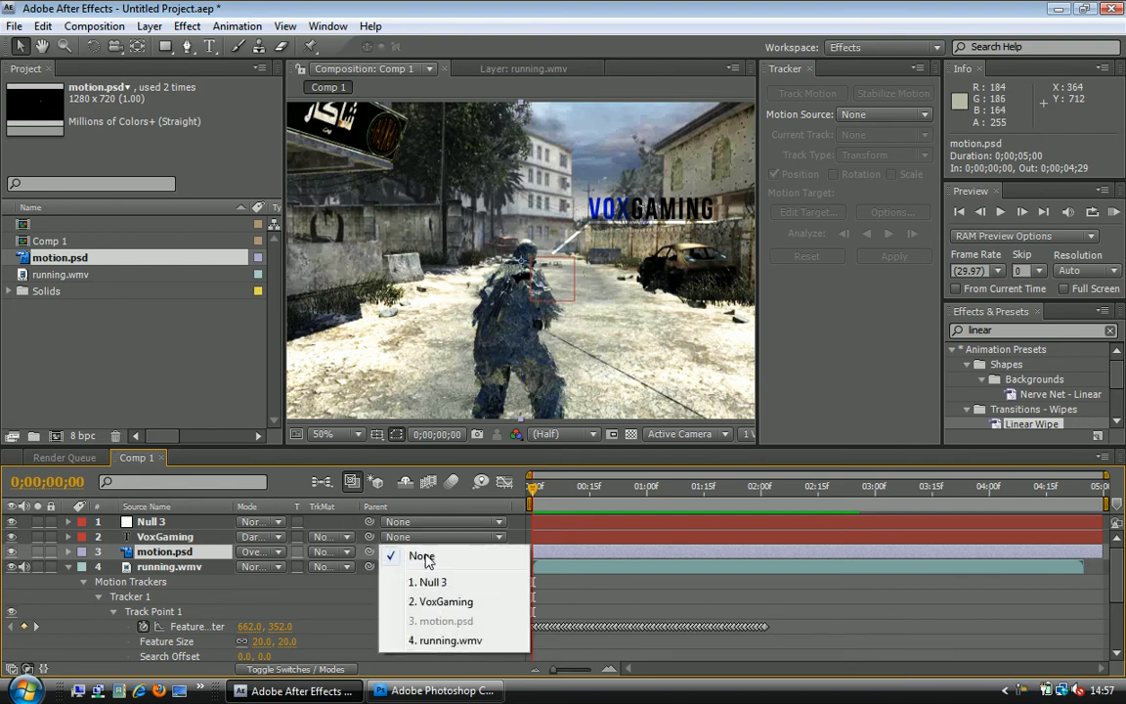
left_click(427, 585)
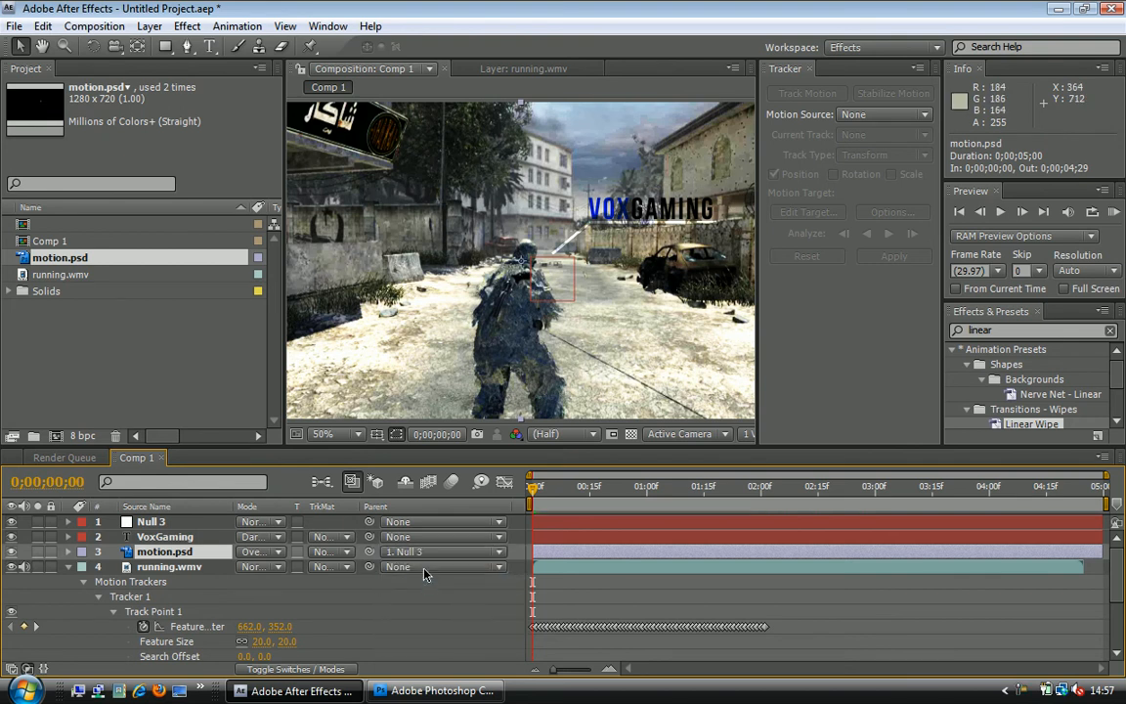
left_click(419, 542)
left_click(419, 543)
left_click(418, 543)
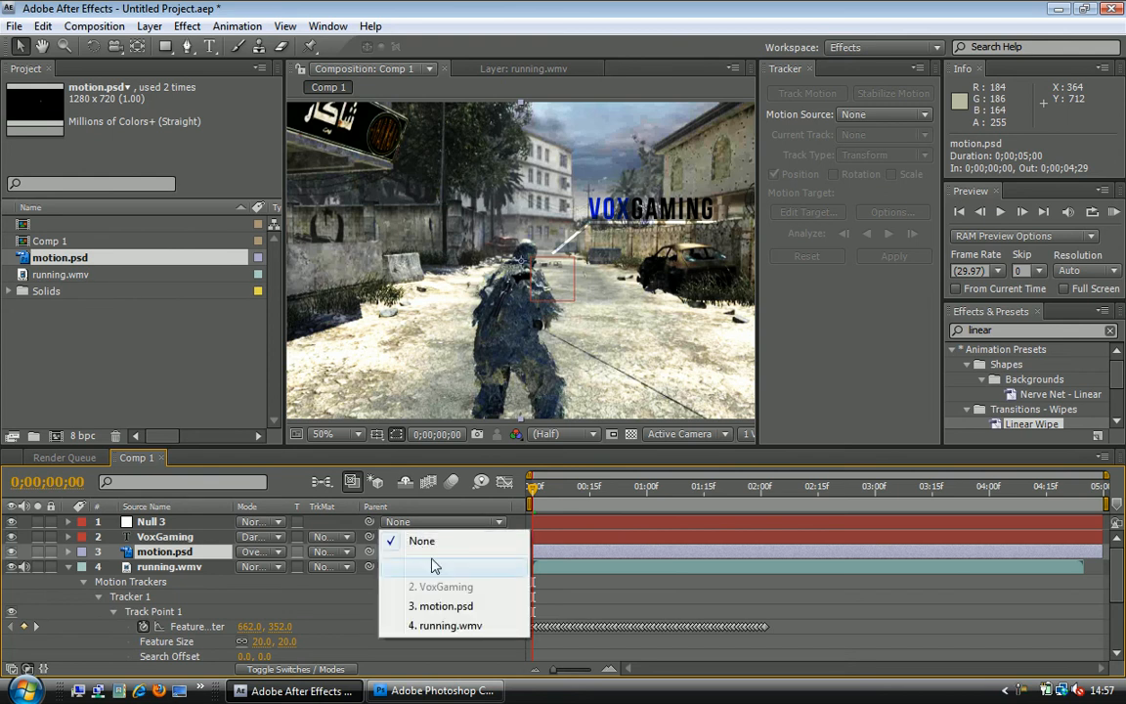
left_click(441, 573)
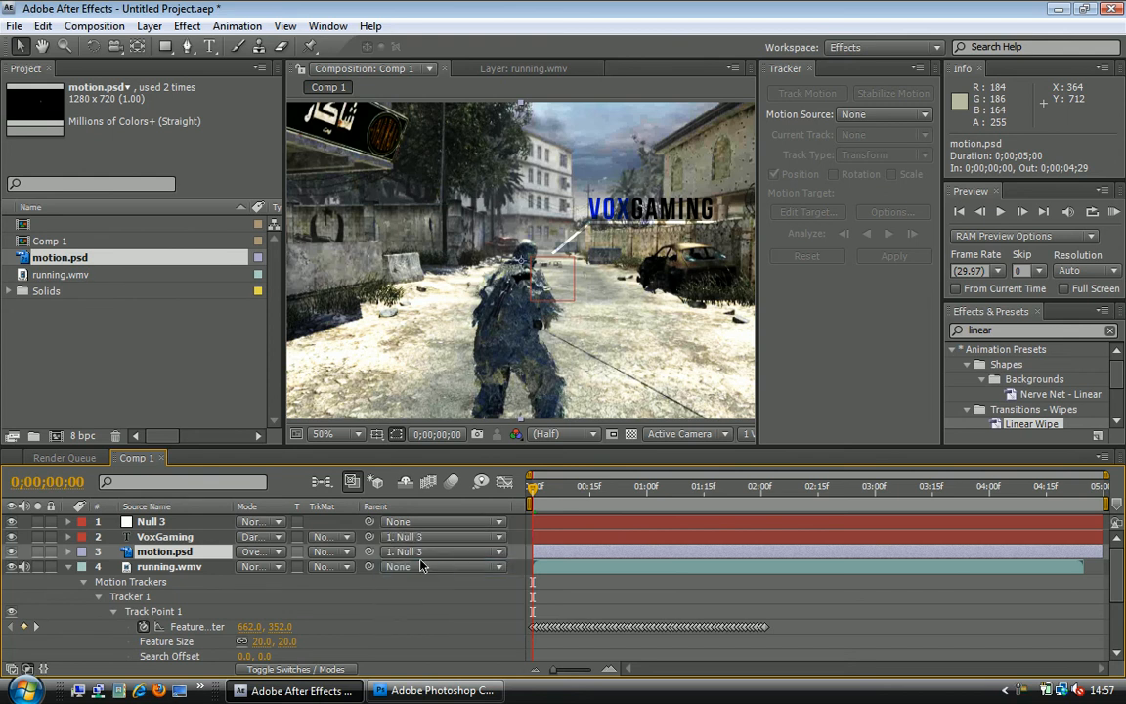
Step: Preview whether the pointer line and text follow the soldier, and return to 0;00;00;00
key("space")
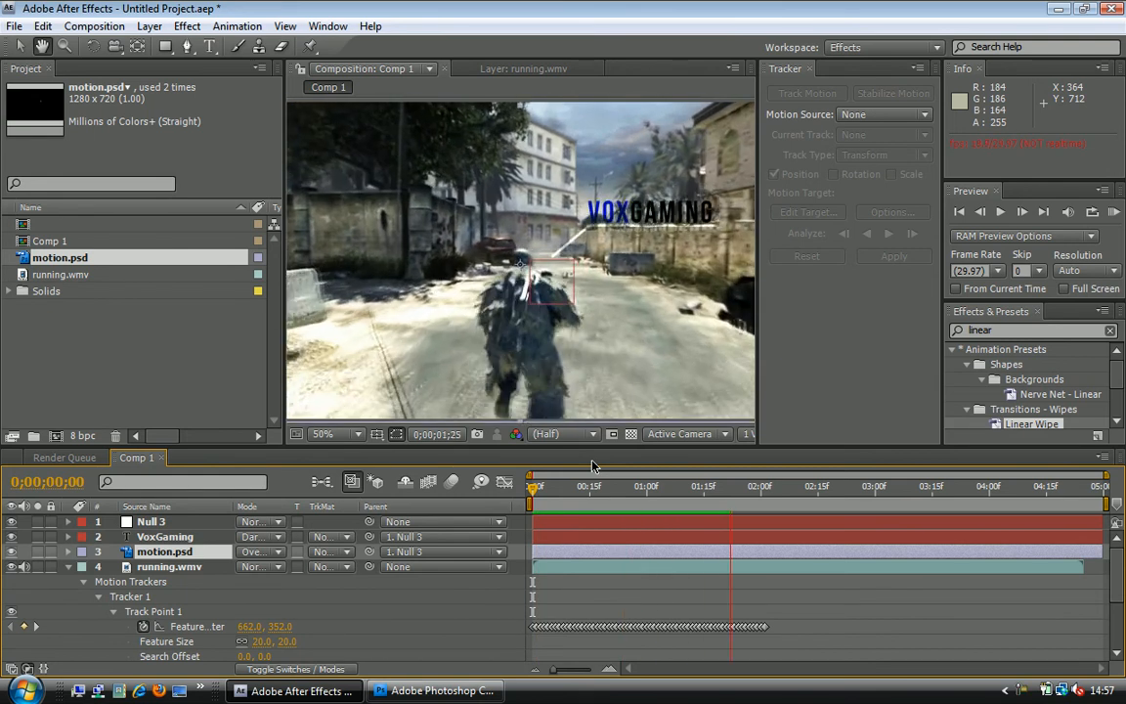
left_click(807, 489)
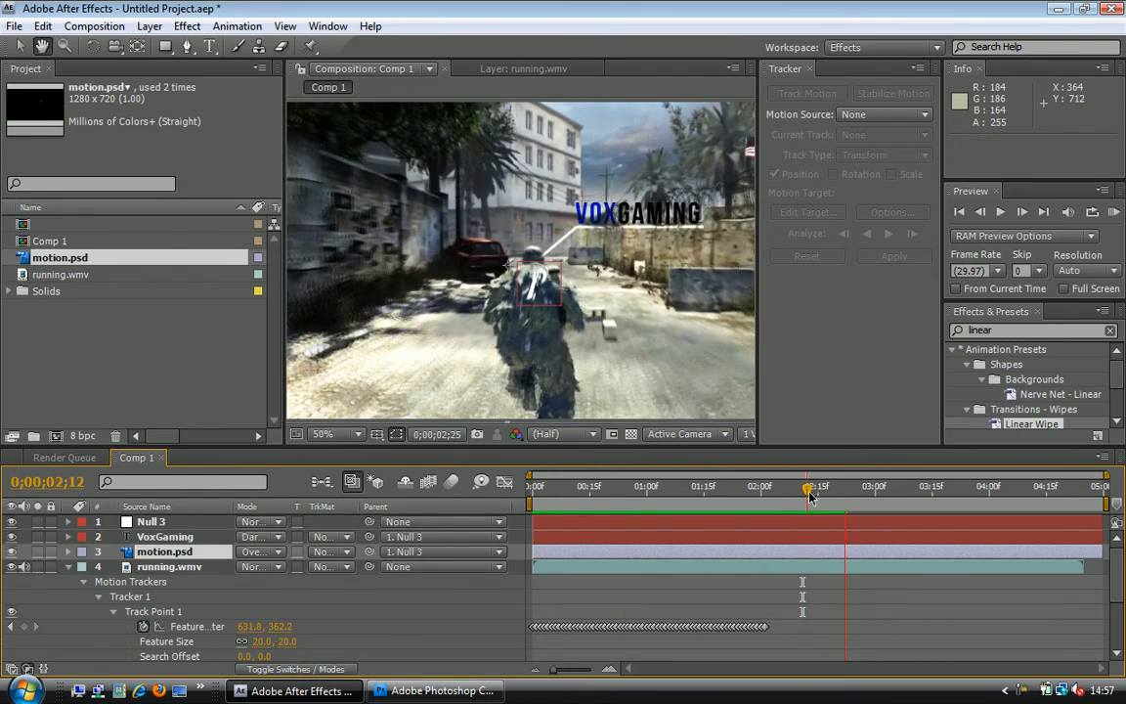
left_click_drag(806, 487, 483, 486)
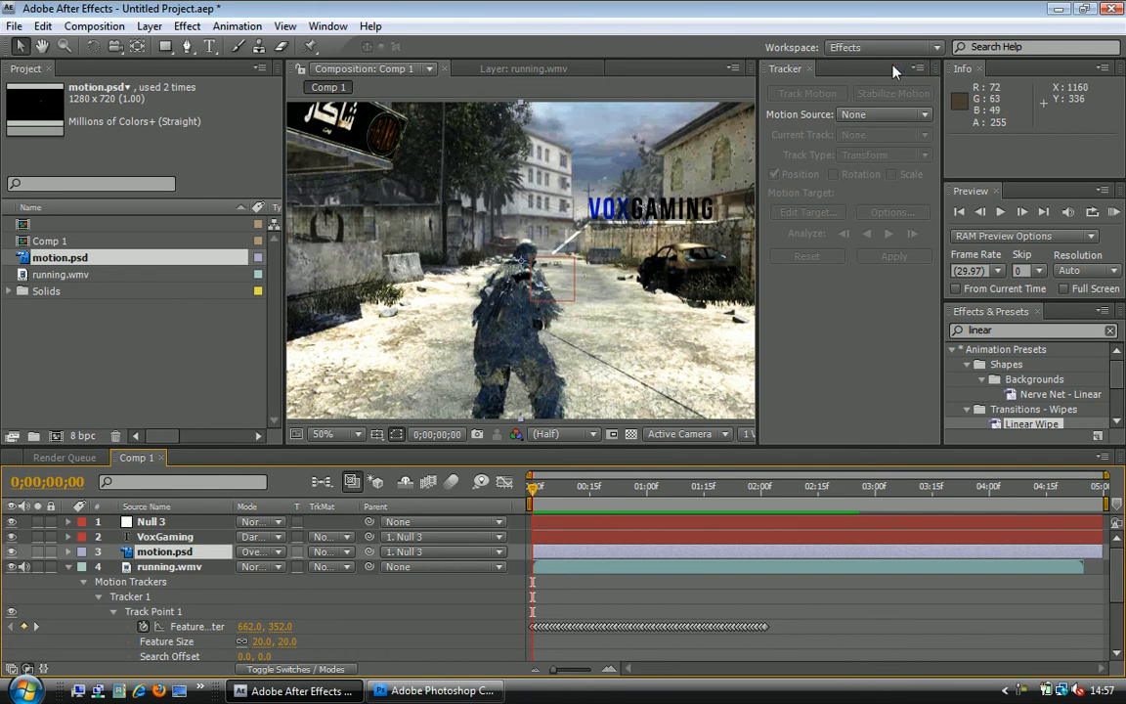
left_click(872, 47)
left_click(865, 112)
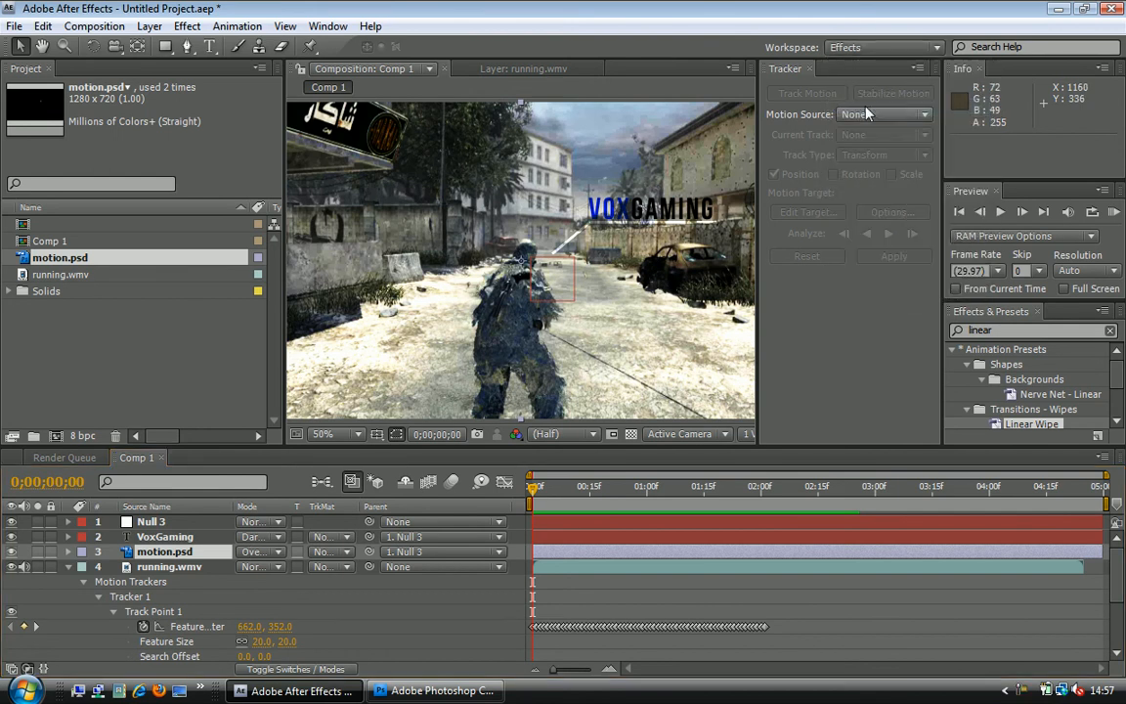
left_click(853, 47)
left_click(856, 67)
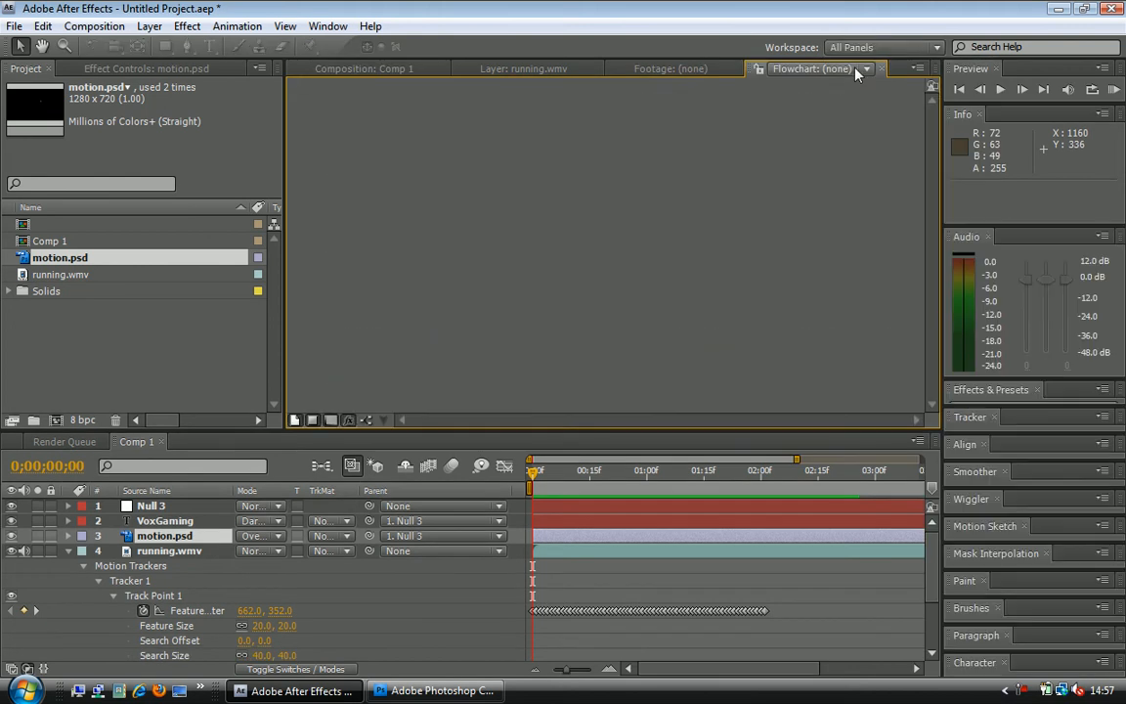
left_click(853, 47)
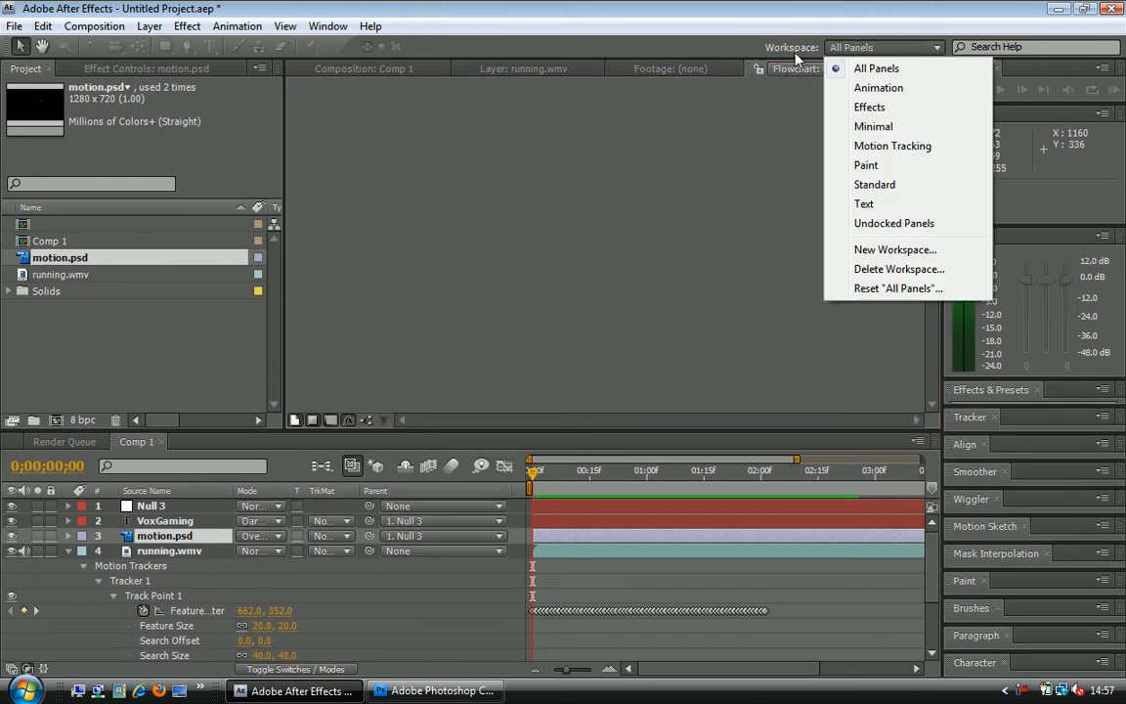
left_click(865, 110)
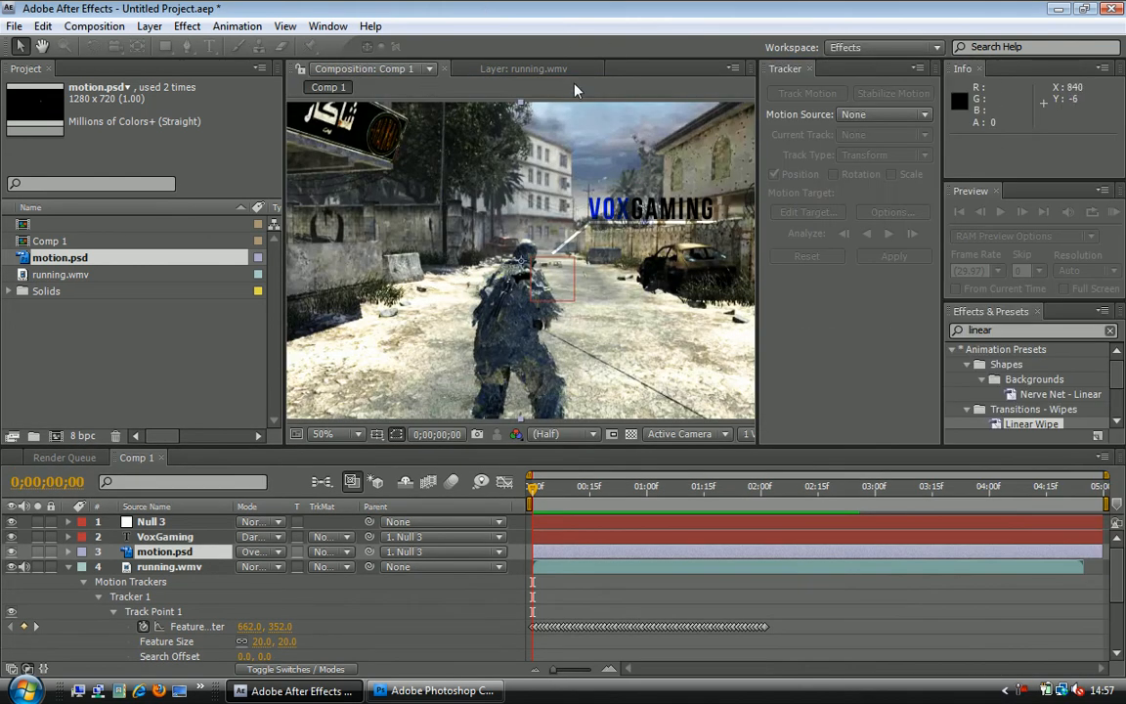
Step: Close the tracker settings and apply the Linear Wipe transition preset to the motion.psd layer
left_click(810, 69)
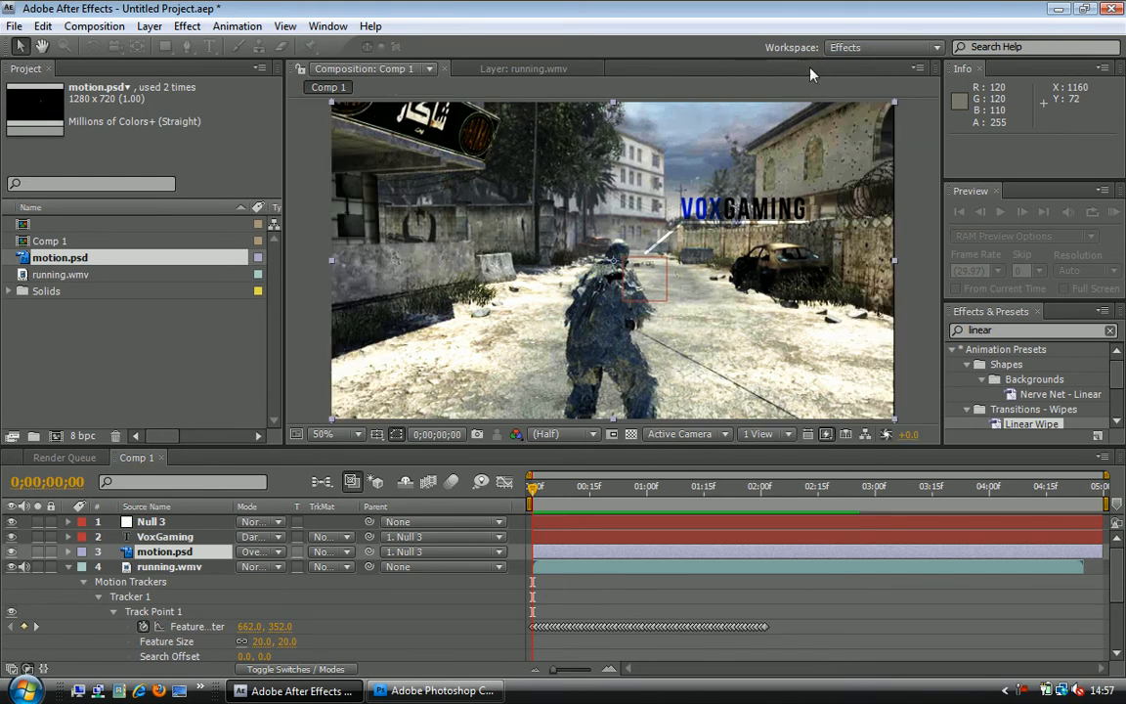
left_click_drag(1009, 331, 894, 324)
type("linea")
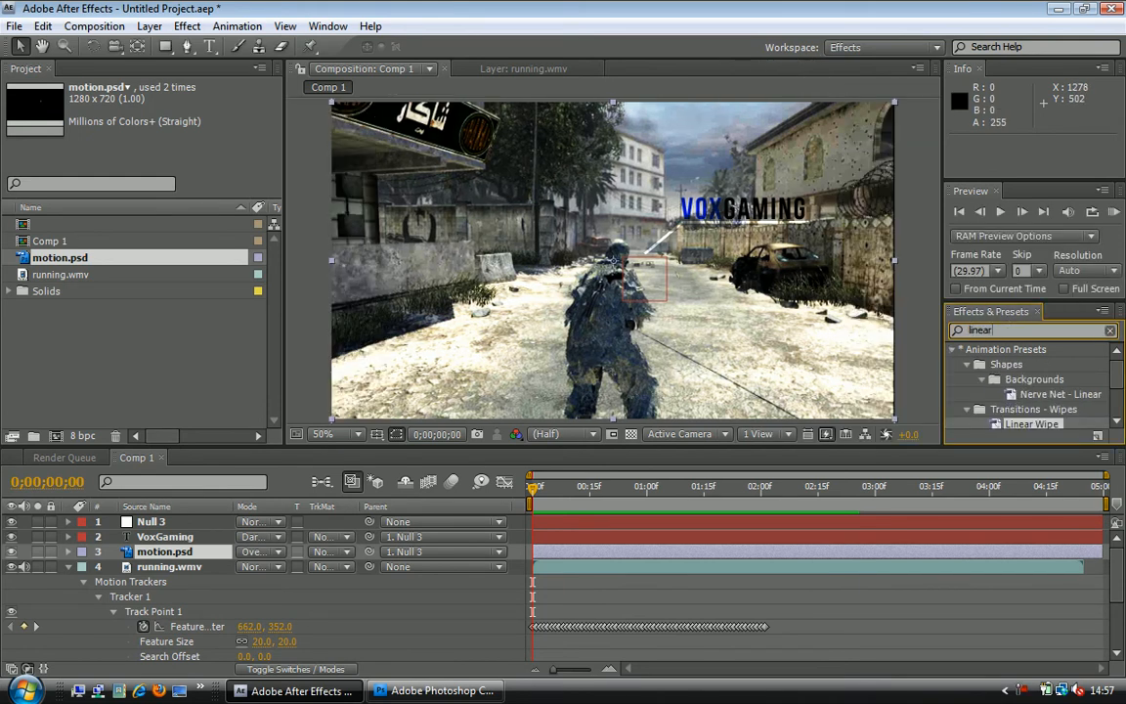
left_click_drag(1041, 433, 165, 560)
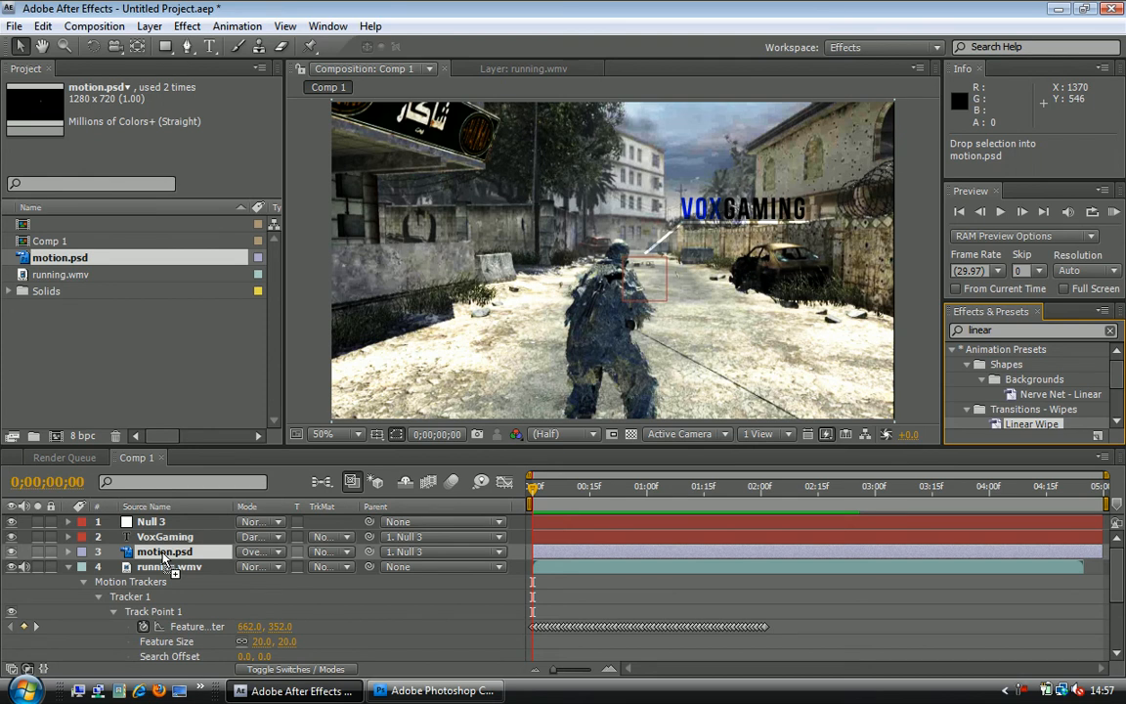
left_click_drag(165, 560, 165, 560)
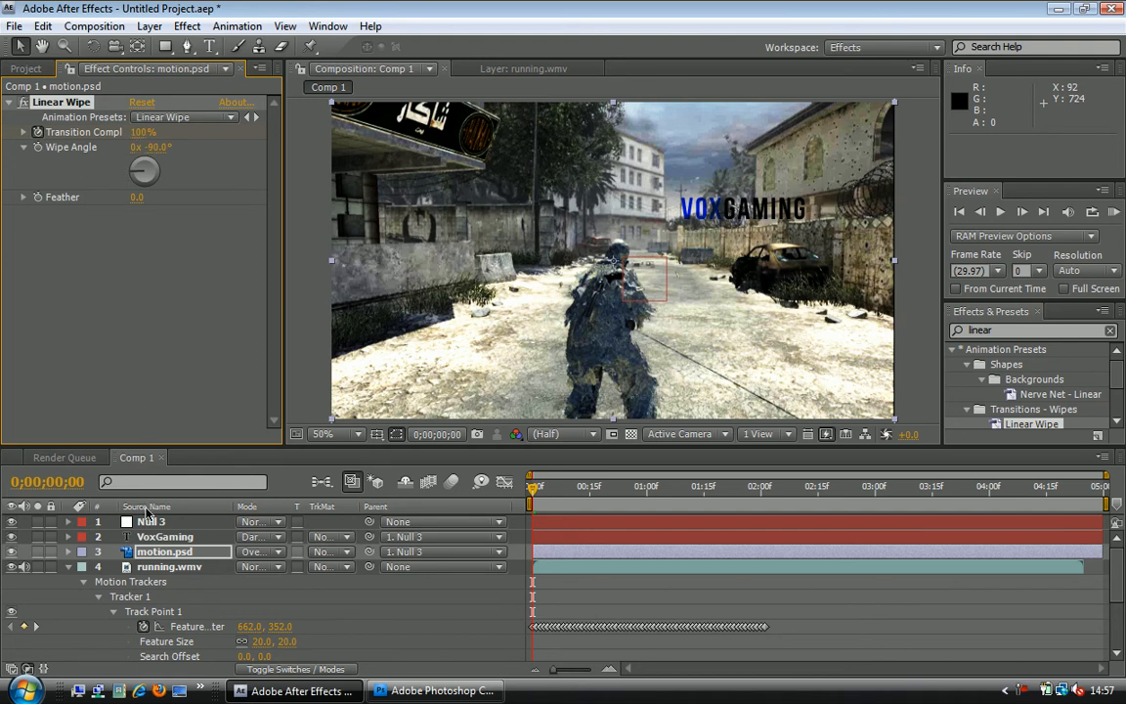
Step: Animate the Linear Wipe's Transition Completion on motion.psd from 100% at the first frame to 0% at 0;00;00;22
left_click(174, 556)
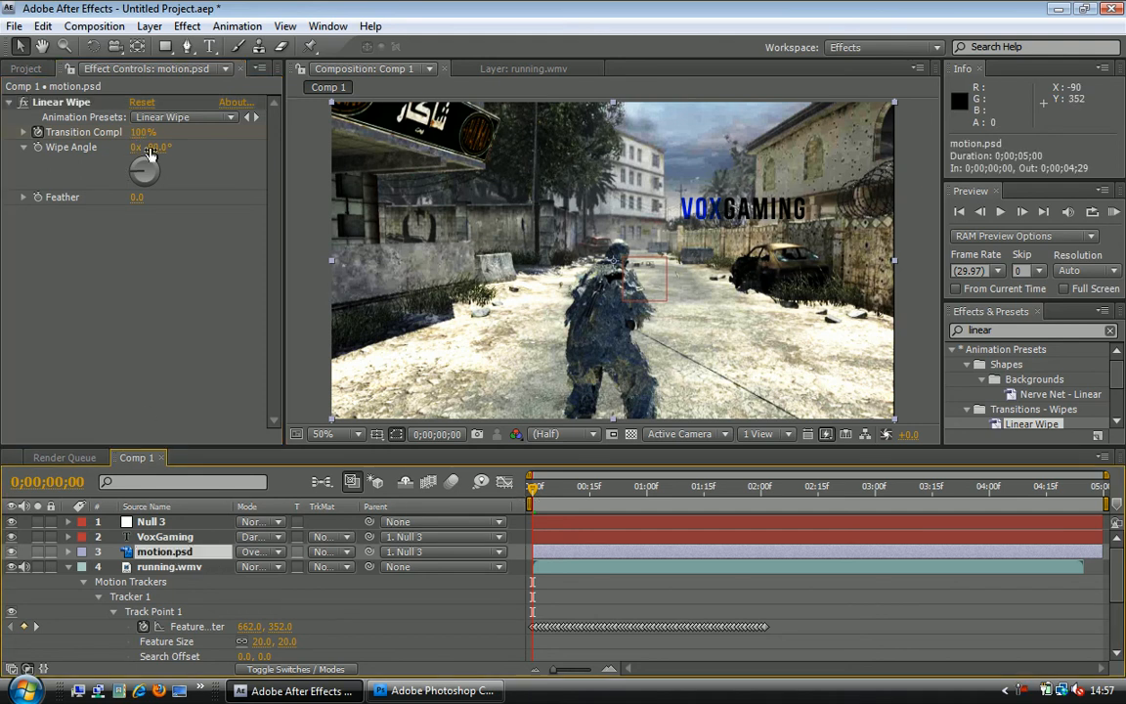
left_click(37, 132)
left_click_drag(142, 134, 284, 139)
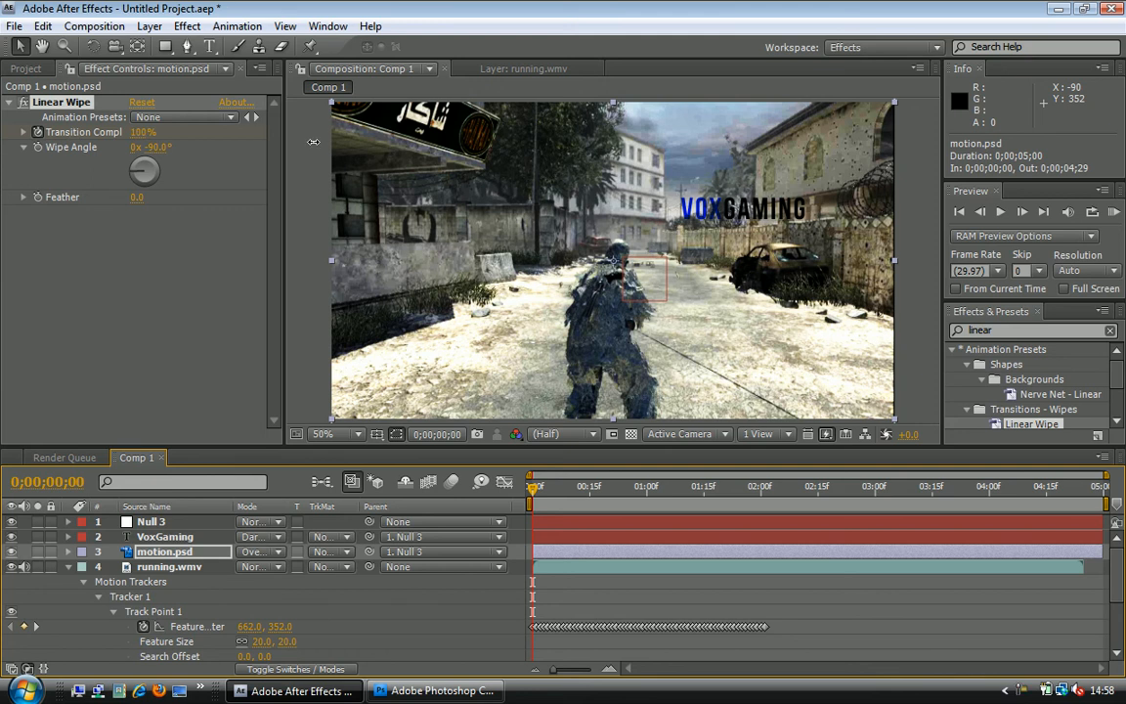
left_click_drag(536, 495, 619, 496)
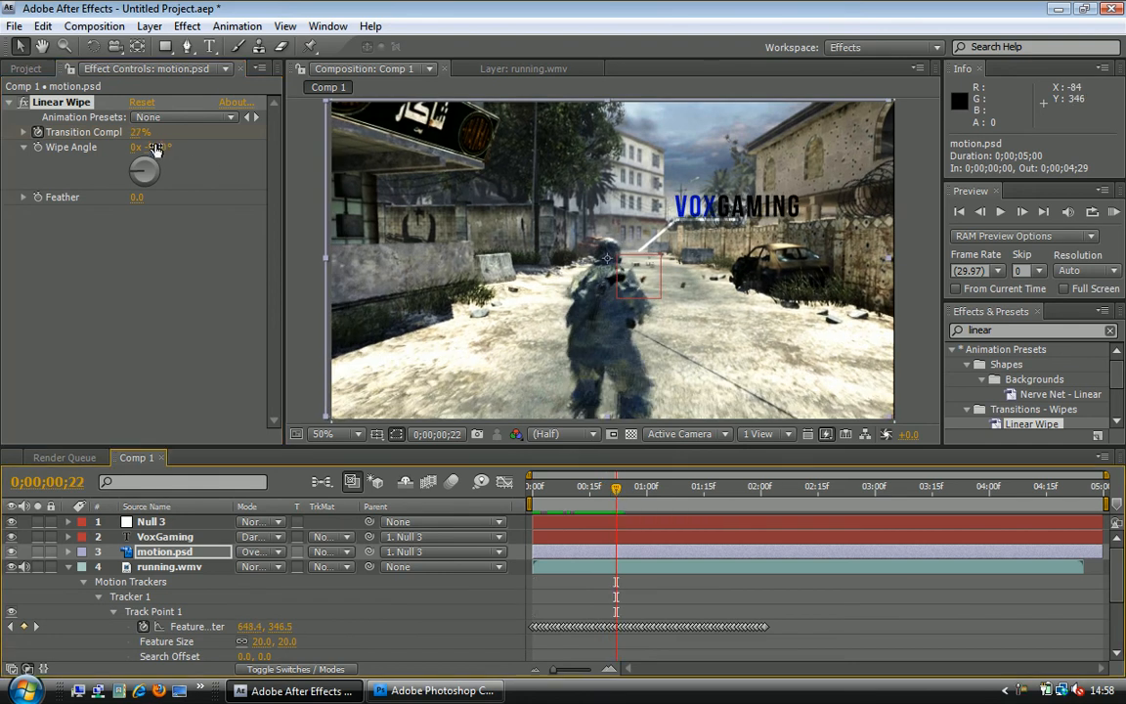
left_click(71, 133)
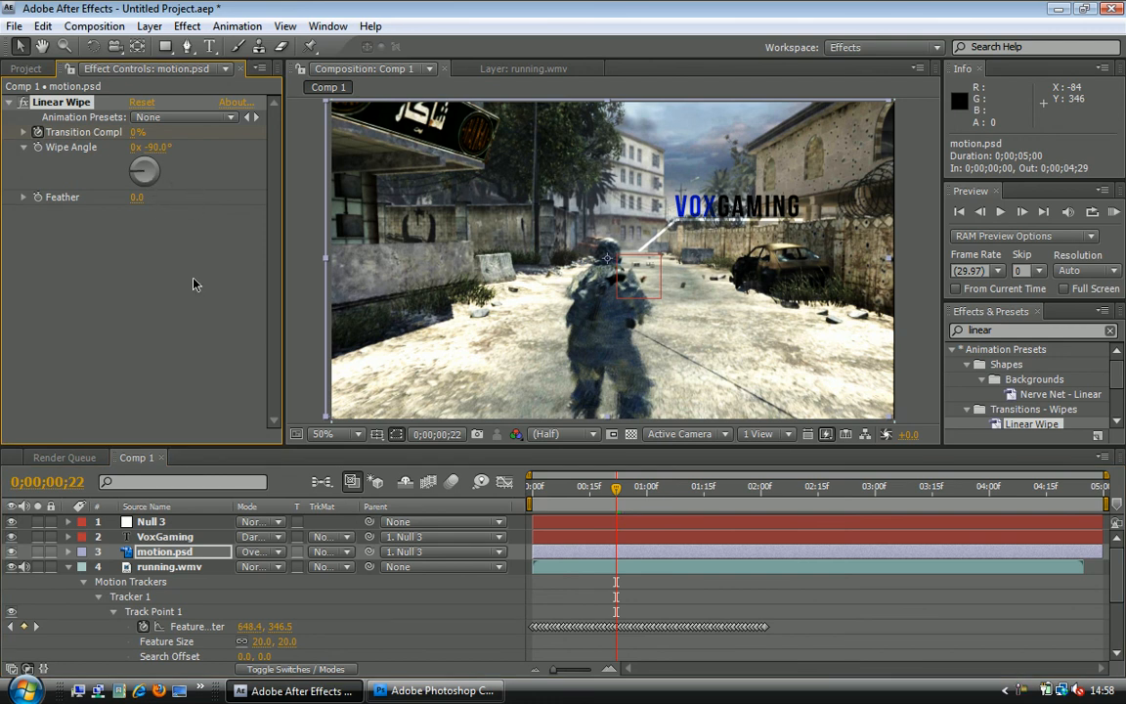
Step: Keyframe the VoxGaming layer's opacity at 0% on the first frame
left_click(164, 540)
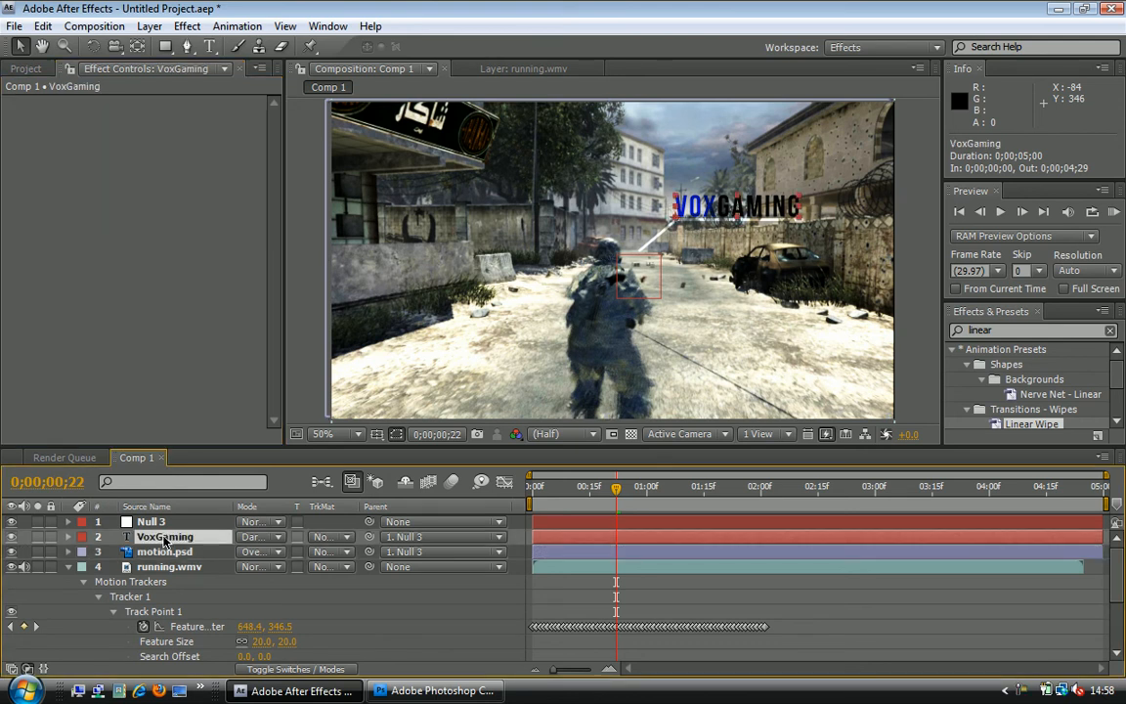
left_click_drag(618, 489, 508, 505)
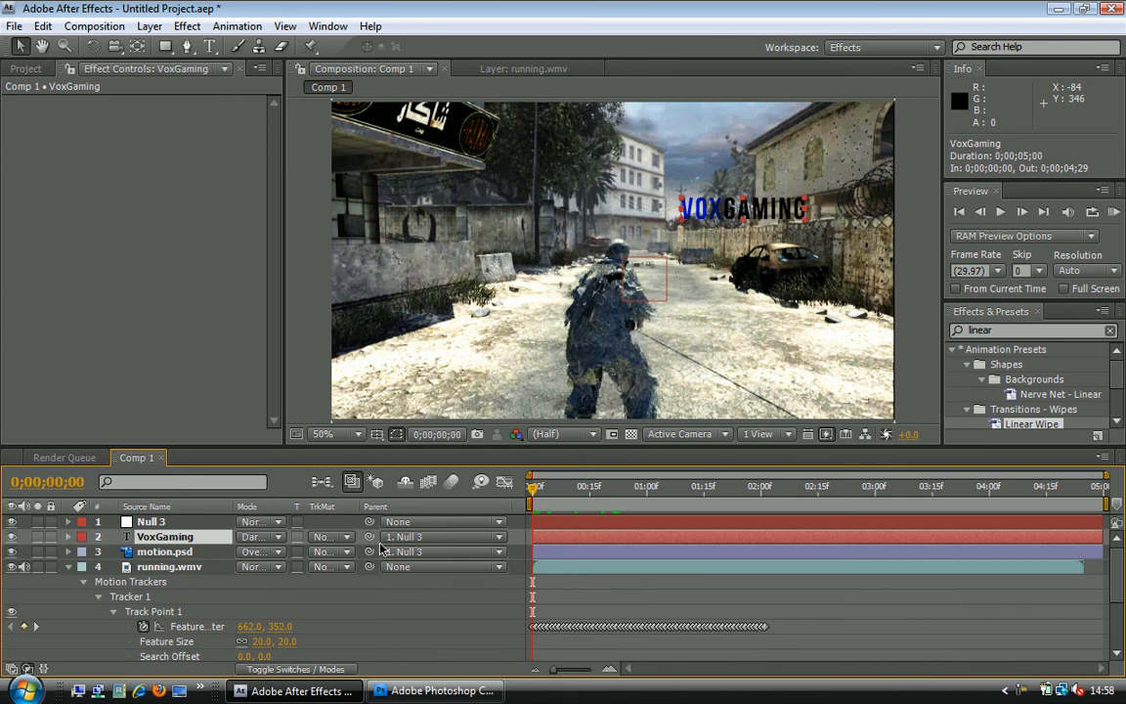
key("t")
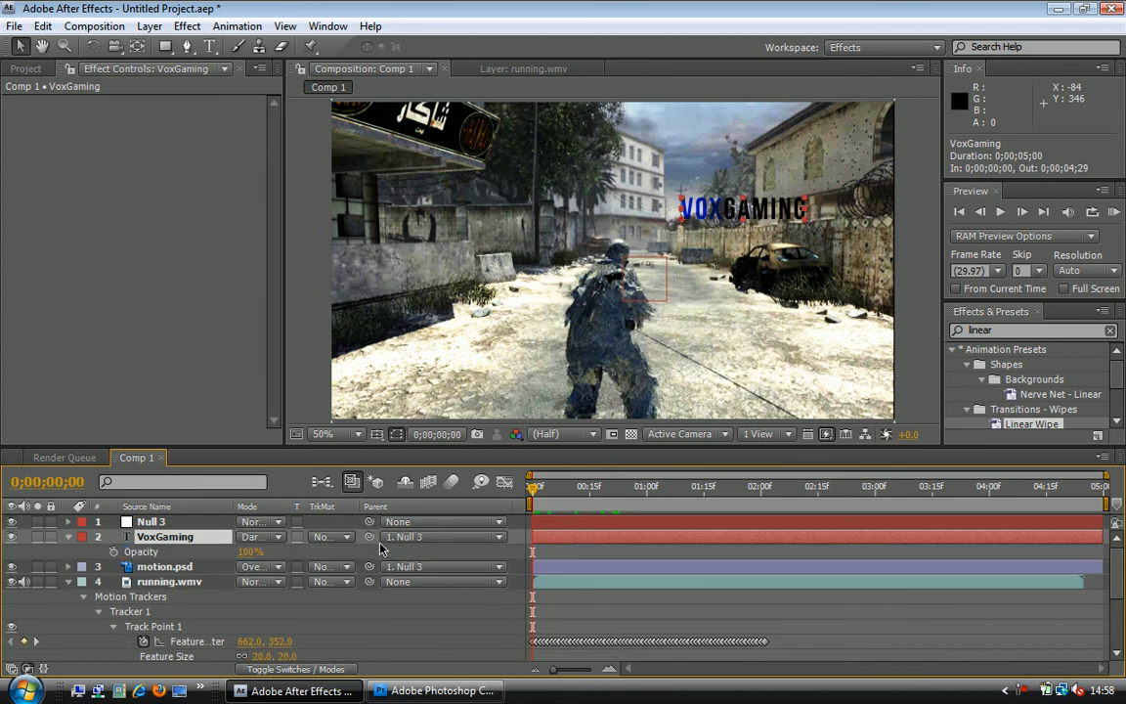
left_click(115, 552)
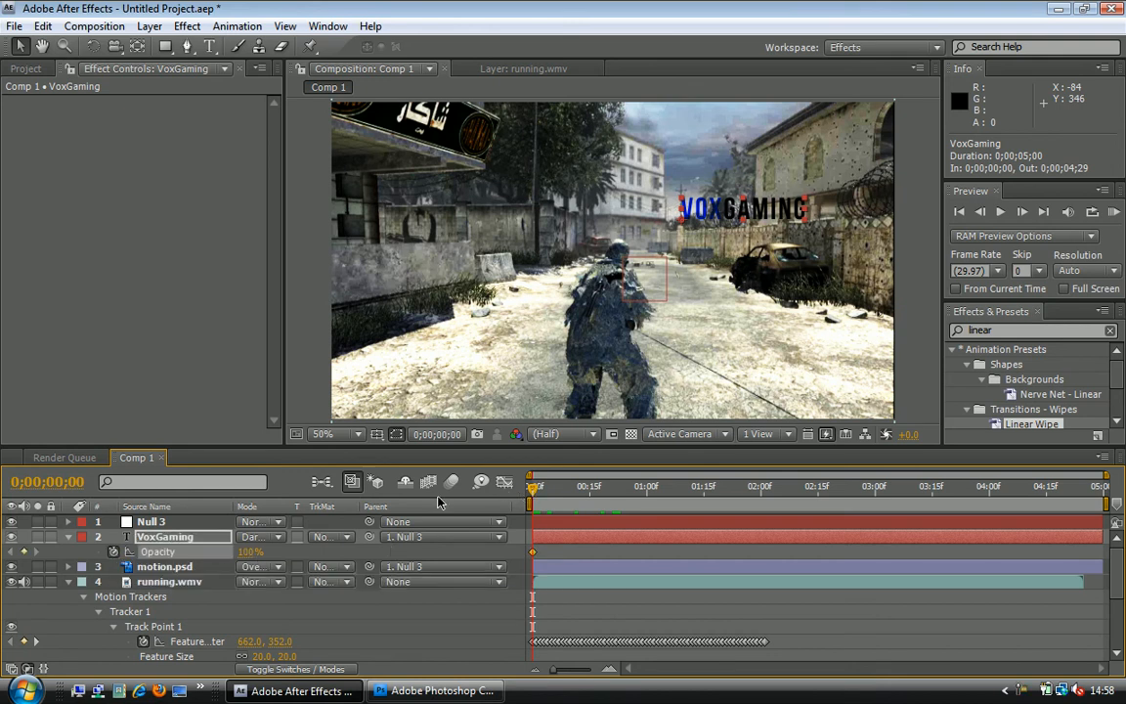
left_click_drag(251, 560, 171, 554)
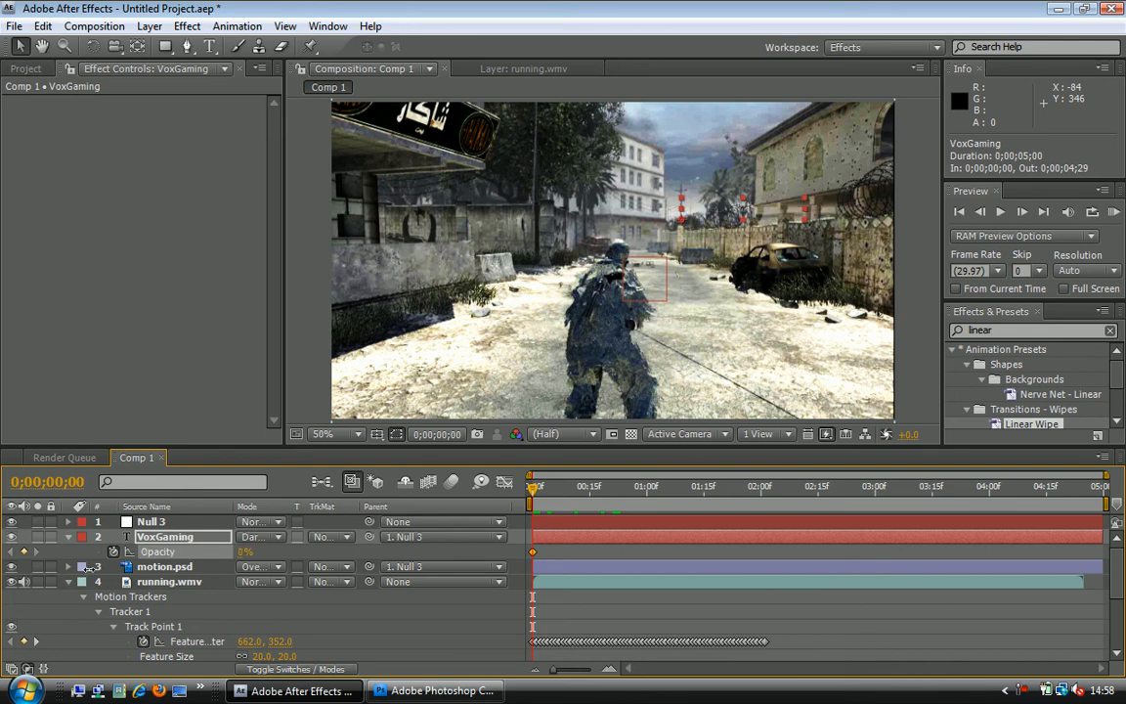
Step: Add a 100% opacity keyframe to the VoxGaming layer at 0;00;00;28
left_click(539, 489)
left_click_drag(539, 489, 641, 492)
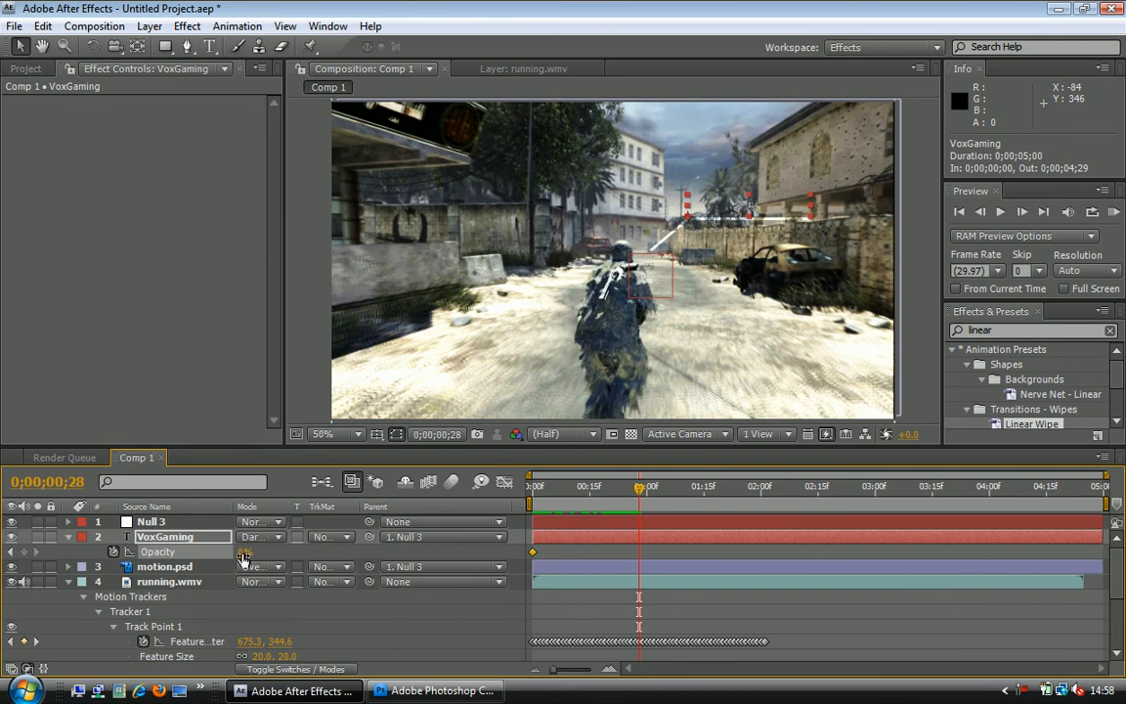
left_click_drag(244, 554, 460, 543)
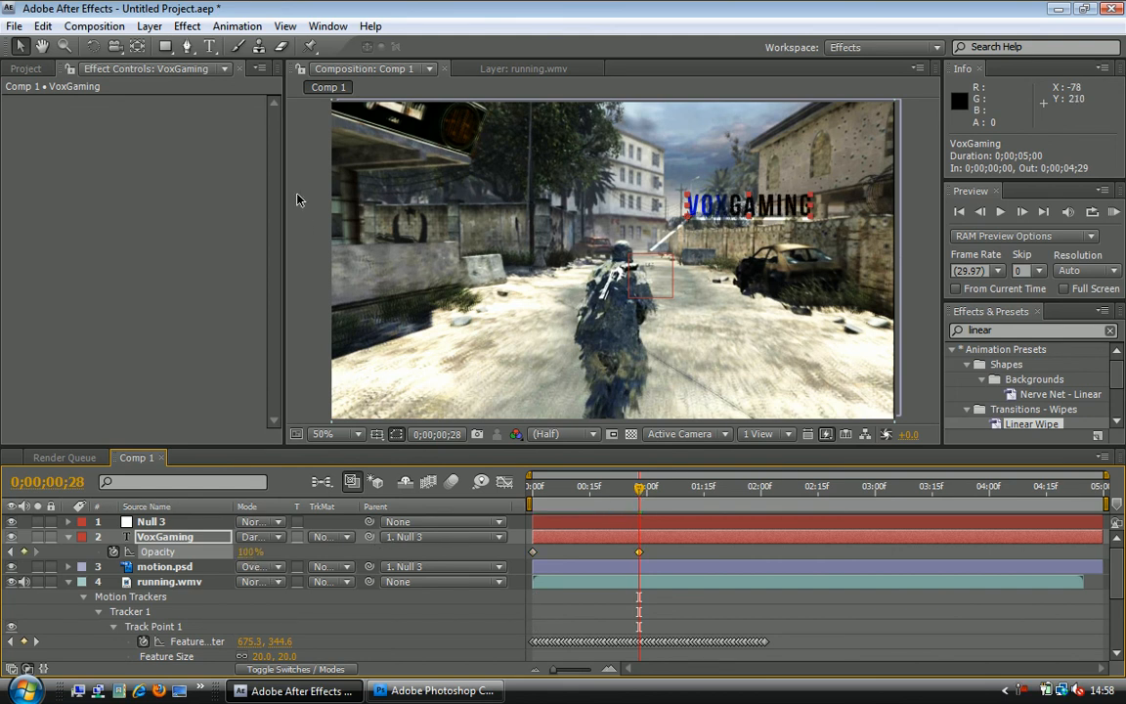
Step: Hide the Null 3 layer and play back Comp 1 from the first frame to check the callout's reveal
left_click(149, 523)
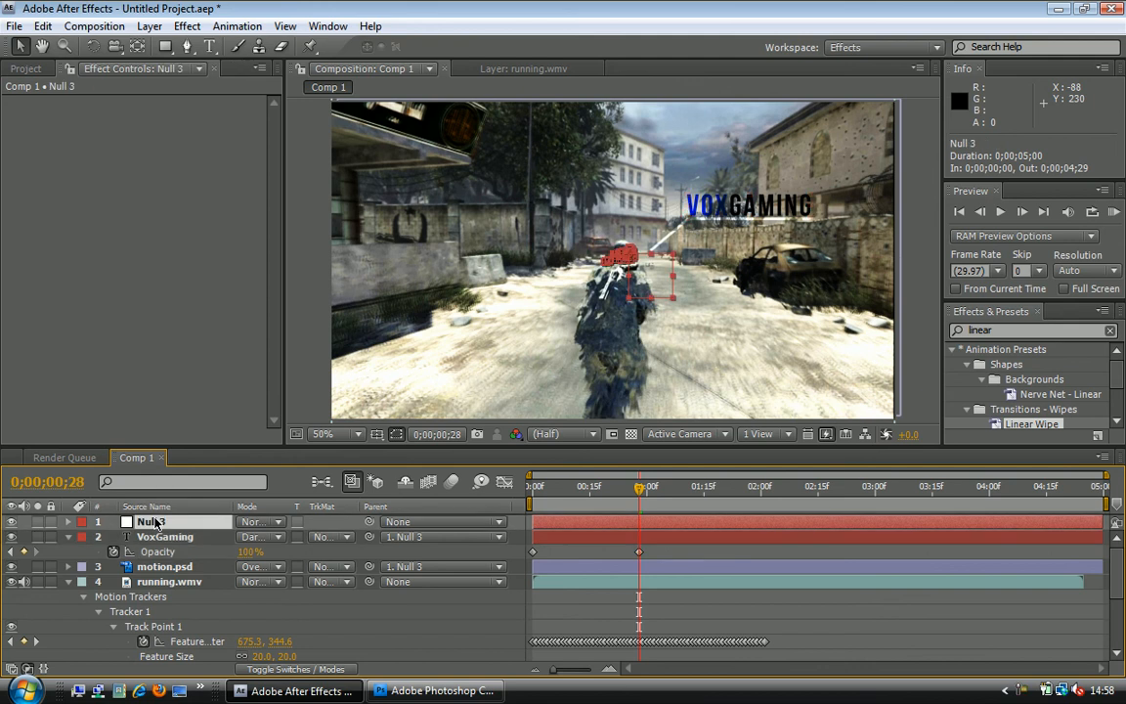
left_click(12, 523)
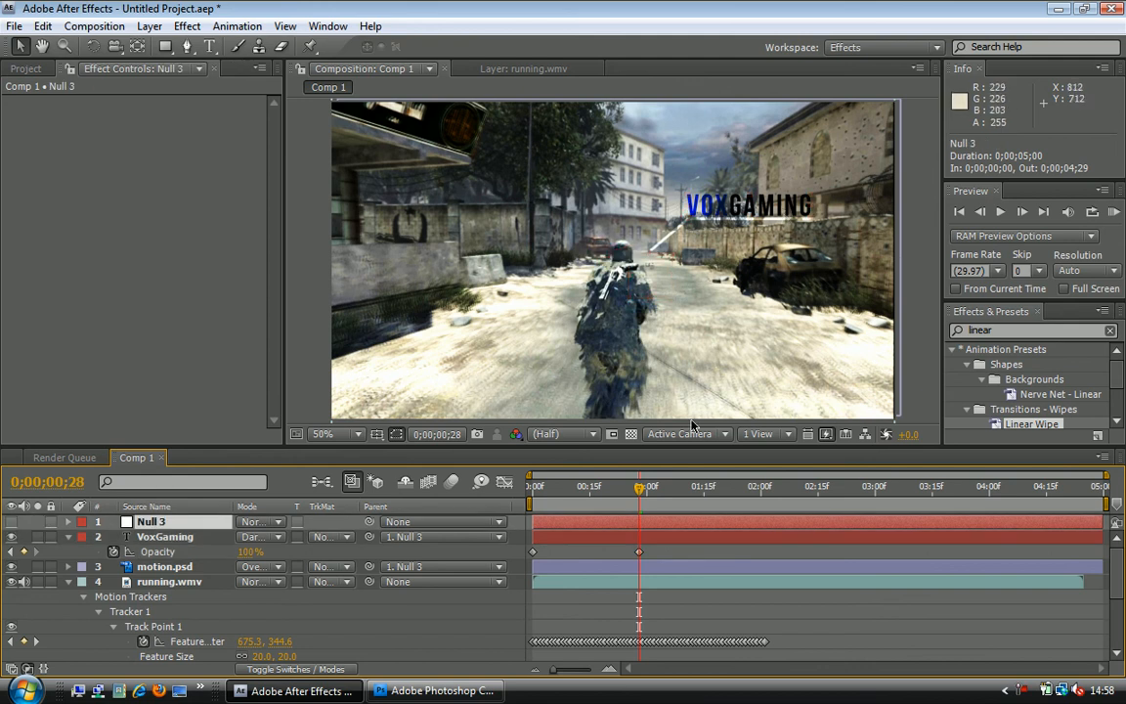
left_click_drag(640, 493, 532, 489)
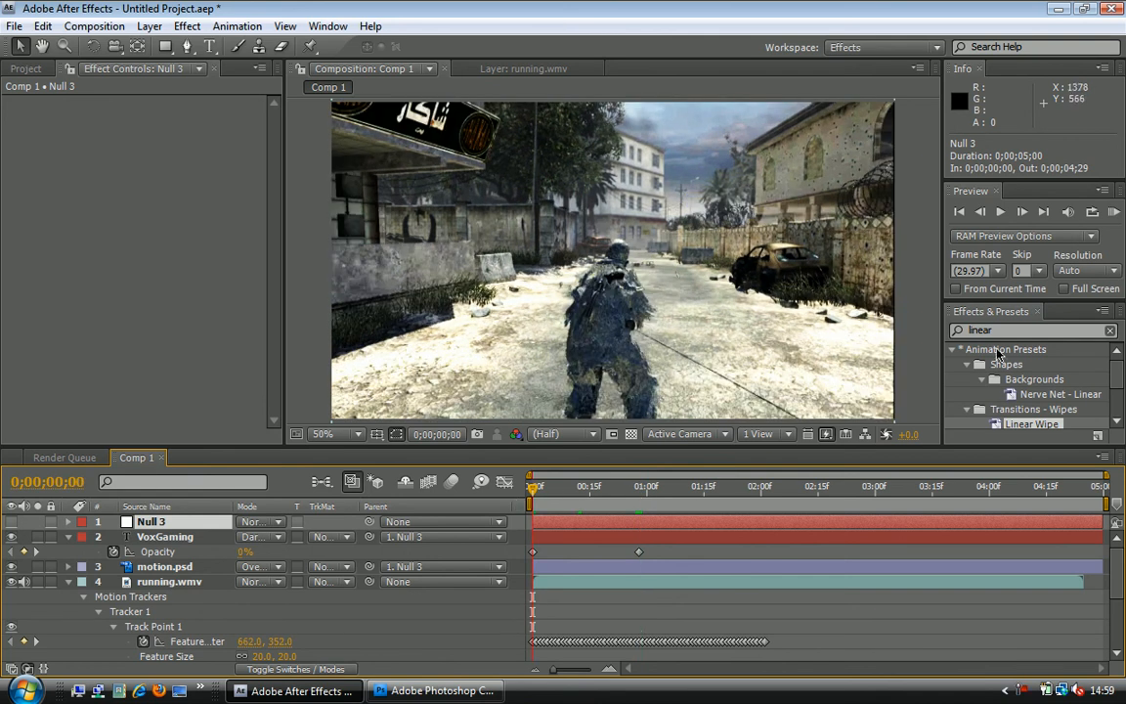
left_click(1004, 211)
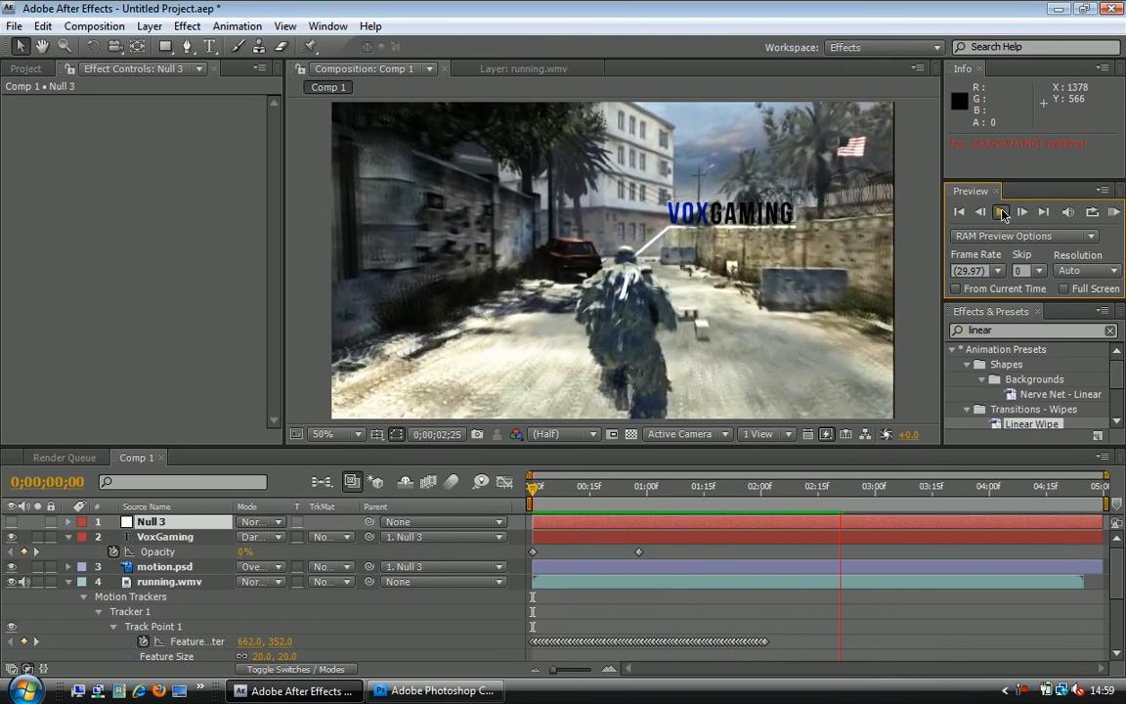
left_click(1004, 212)
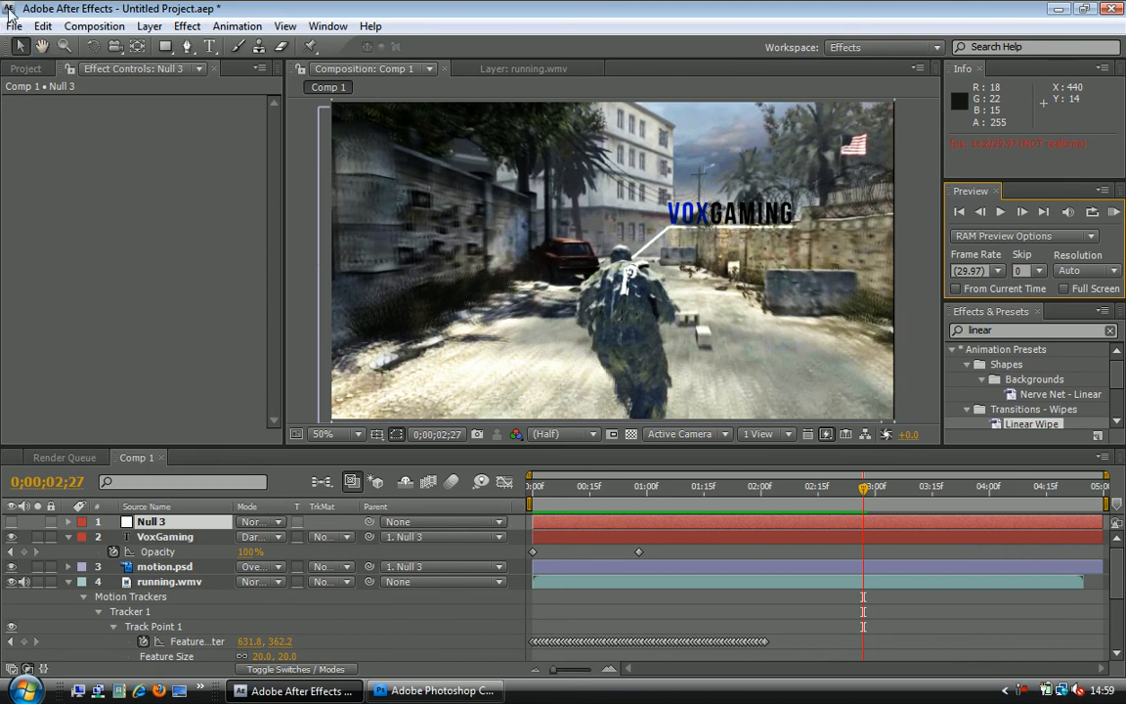
Step: Add Comp 1 to the render queue and delete the already finished render item
left_click(14, 26)
left_click(88, 27)
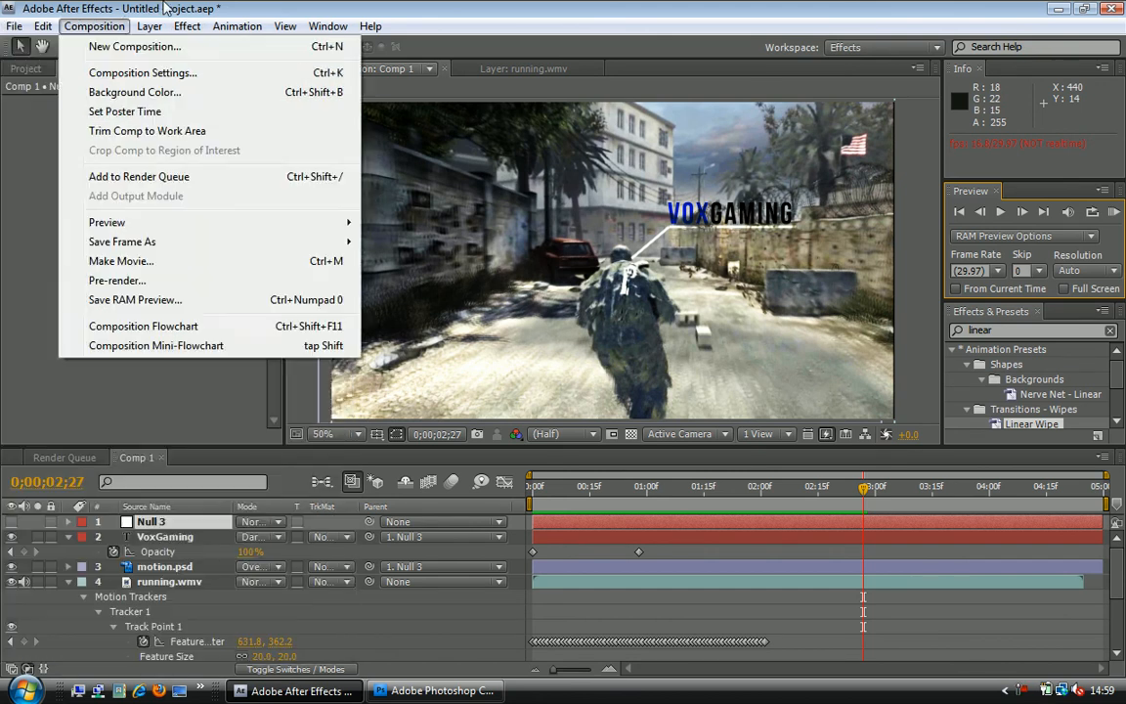
left_click(43, 26)
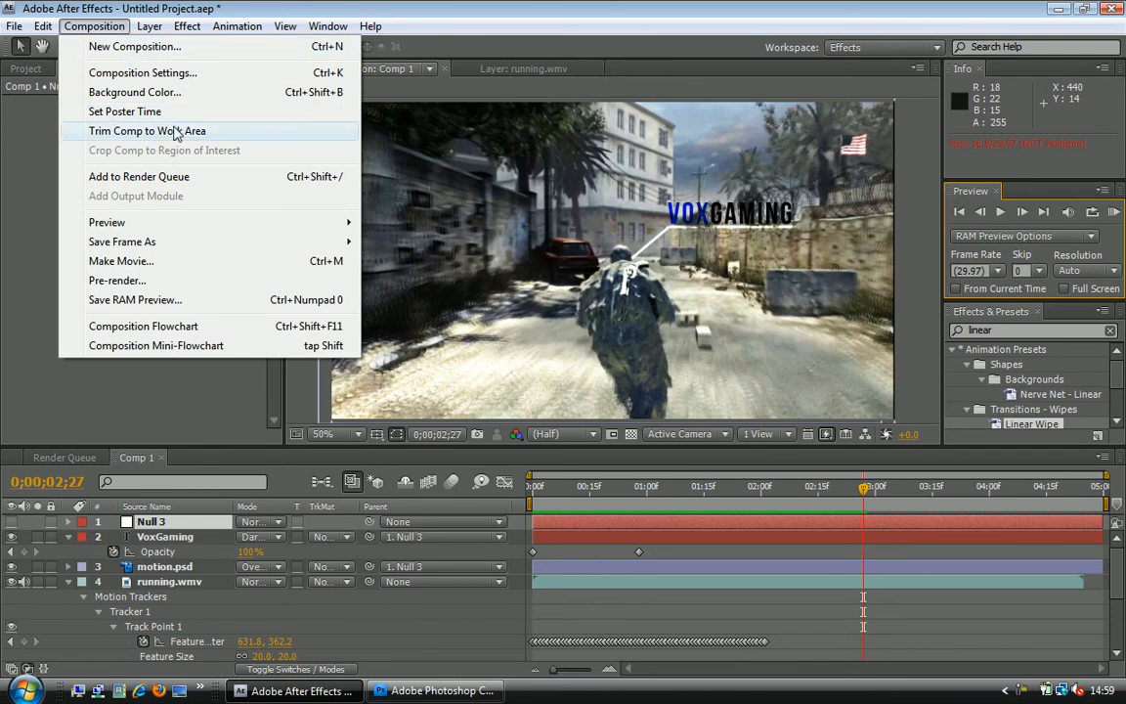
left_click(155, 178)
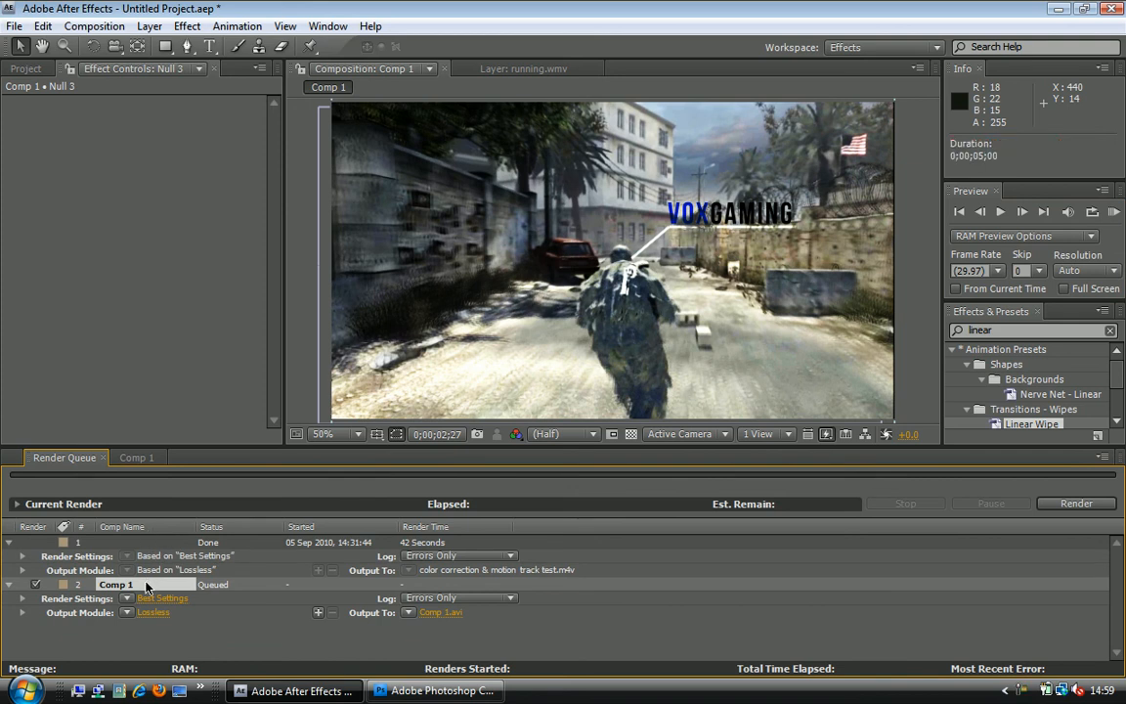
left_click(140, 545)
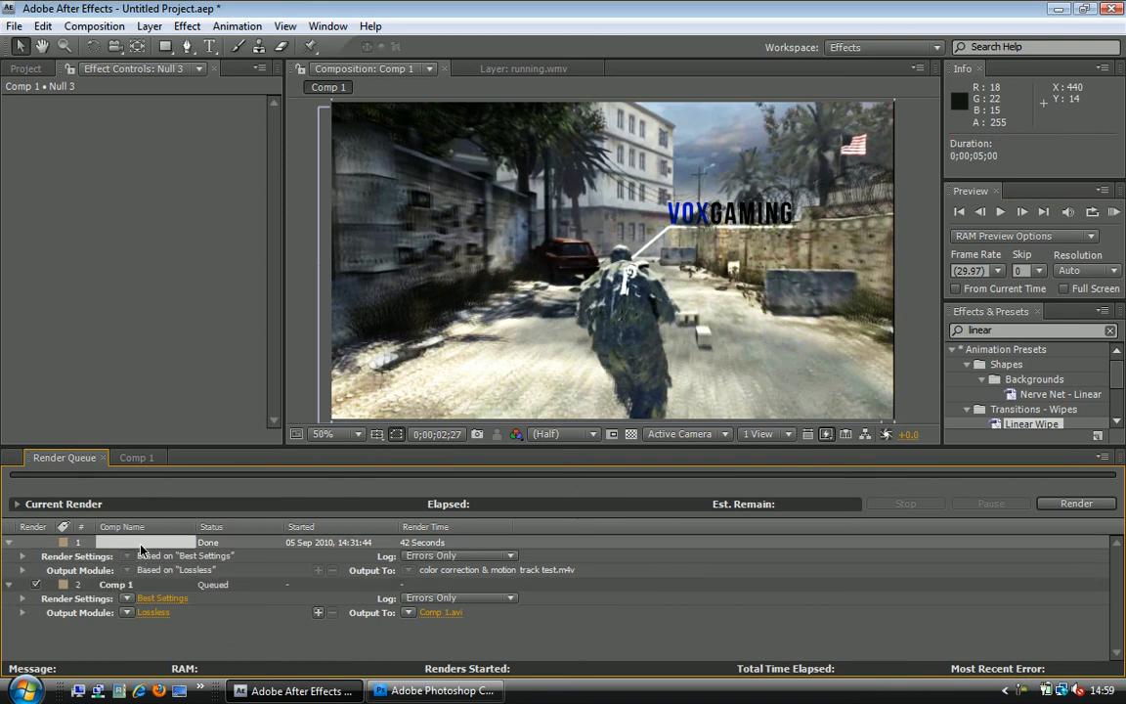
key("Delete")
Step: Review the render settings and the available output formats for the queued Comp 1
left_click(162, 556)
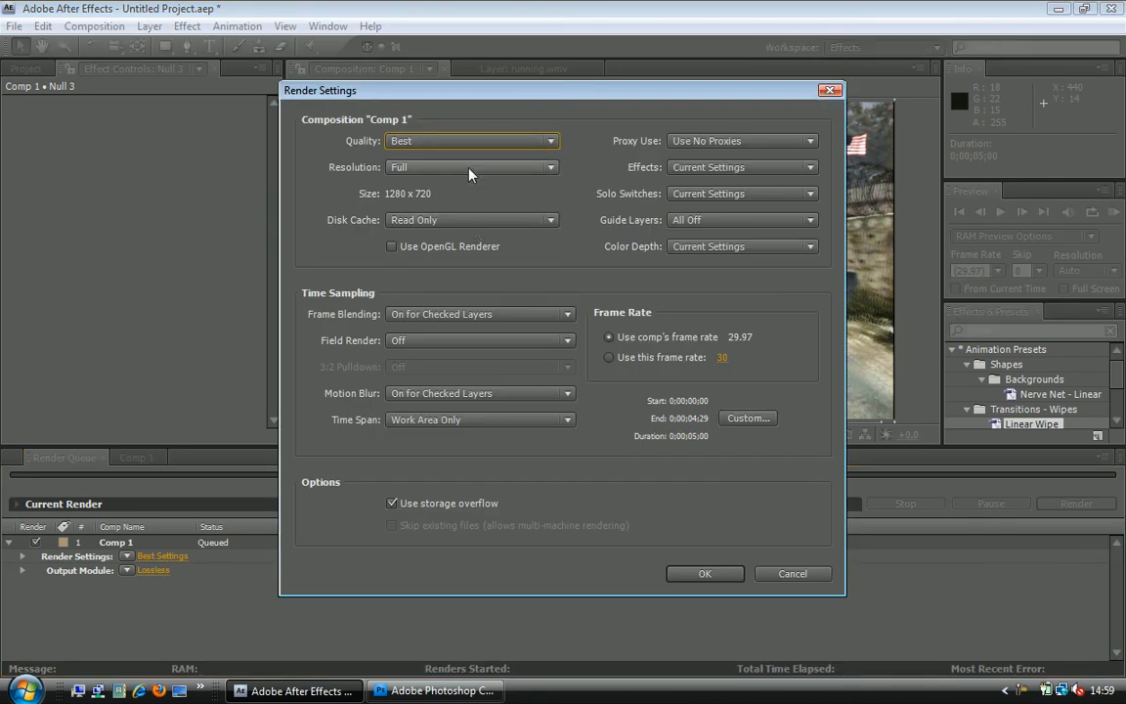
left_click(831, 91)
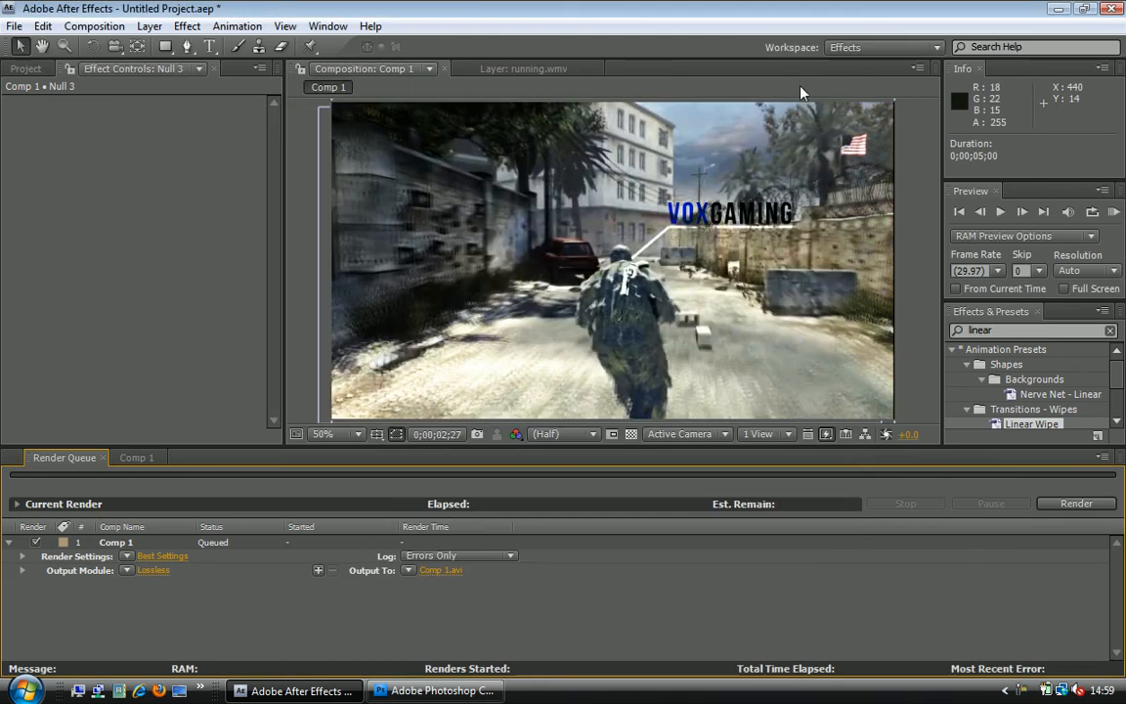
left_click(153, 571)
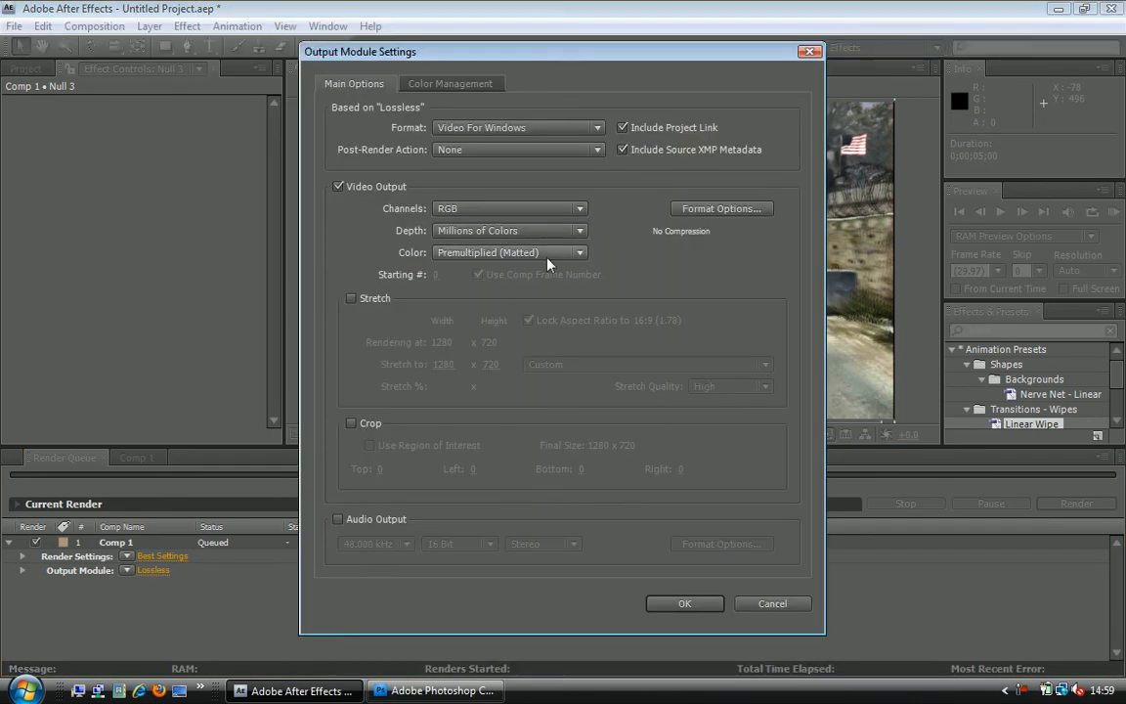
left_click(469, 127)
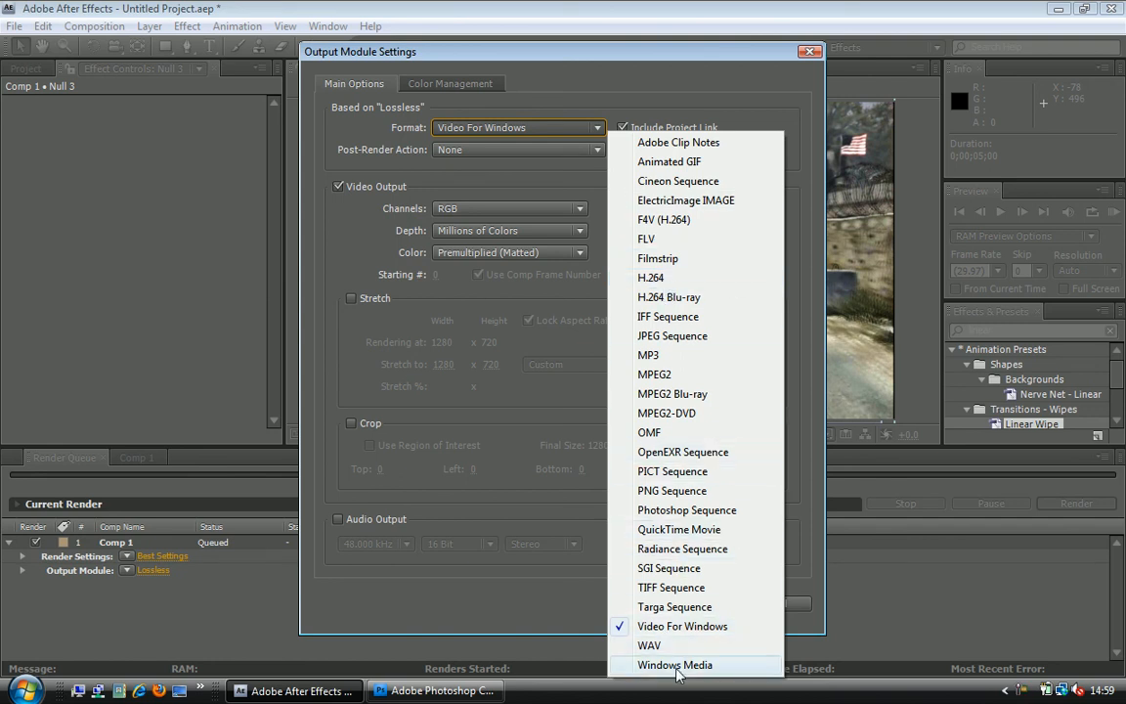
left_click(788, 321)
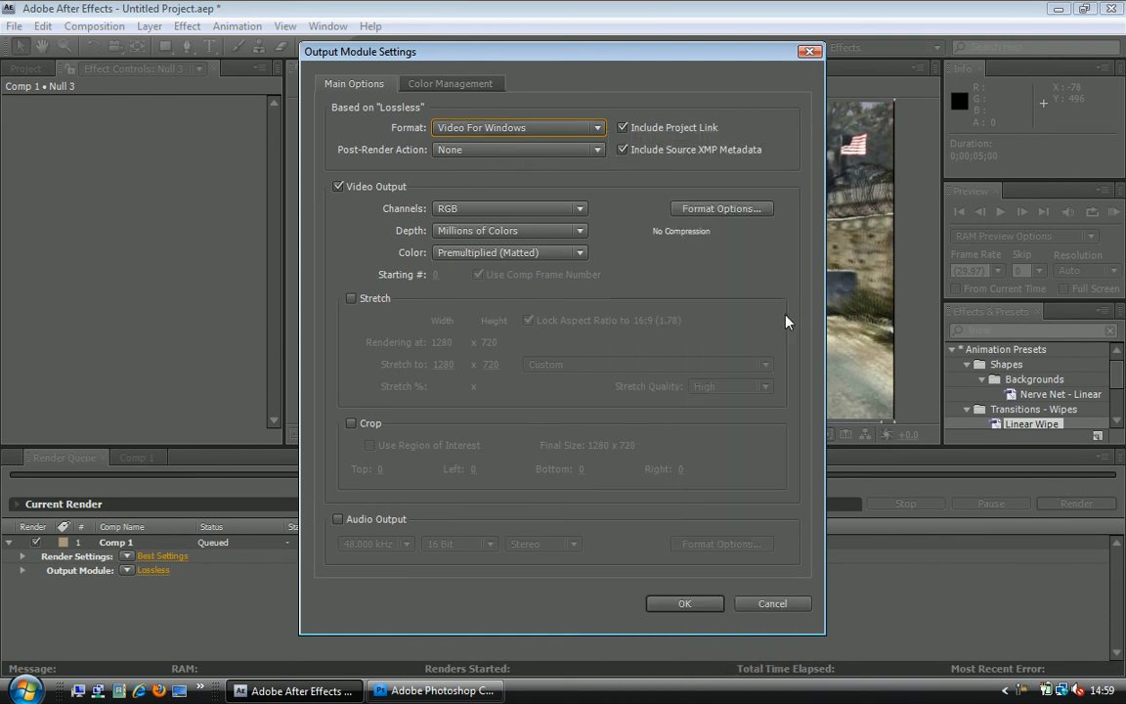
left_click(810, 52)
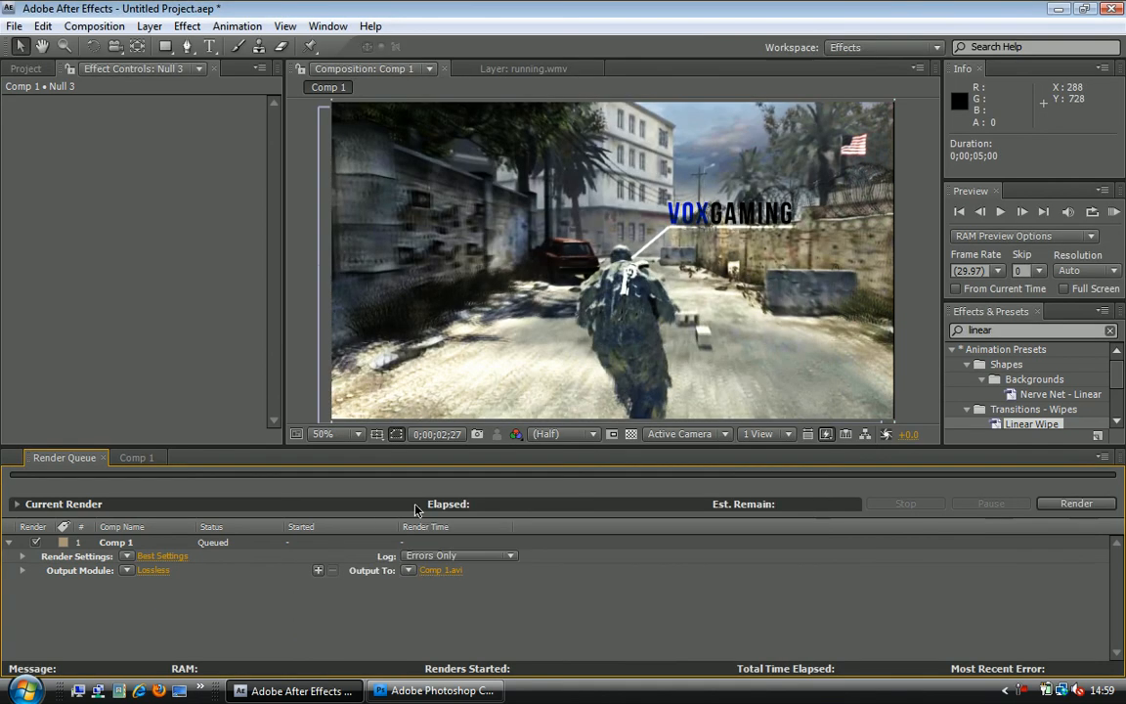
Step: Set the output module format of the queued Comp 1 to Windows Media
left_click(153, 571)
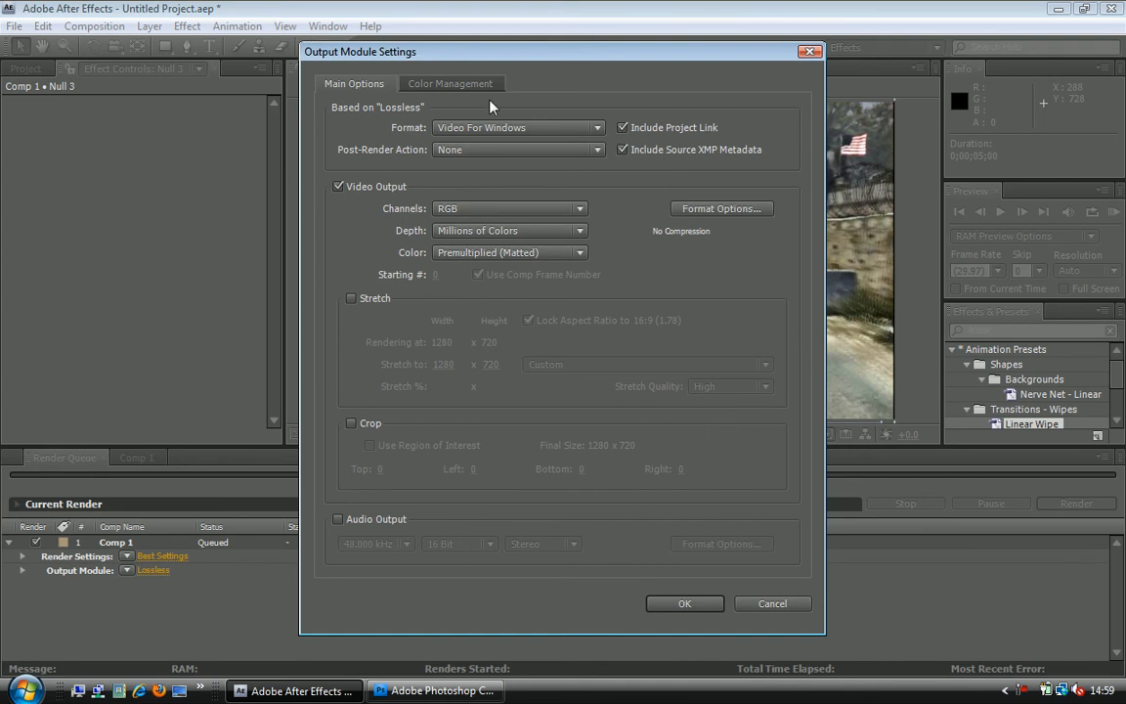
left_click(504, 127)
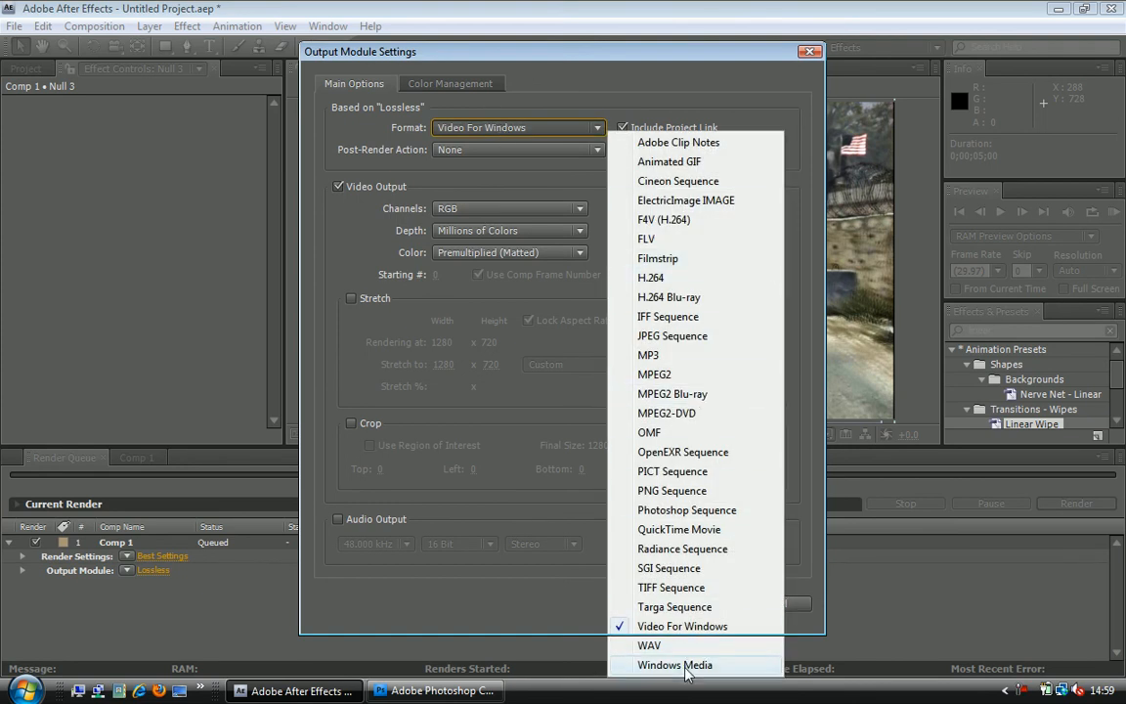
left_click(653, 665)
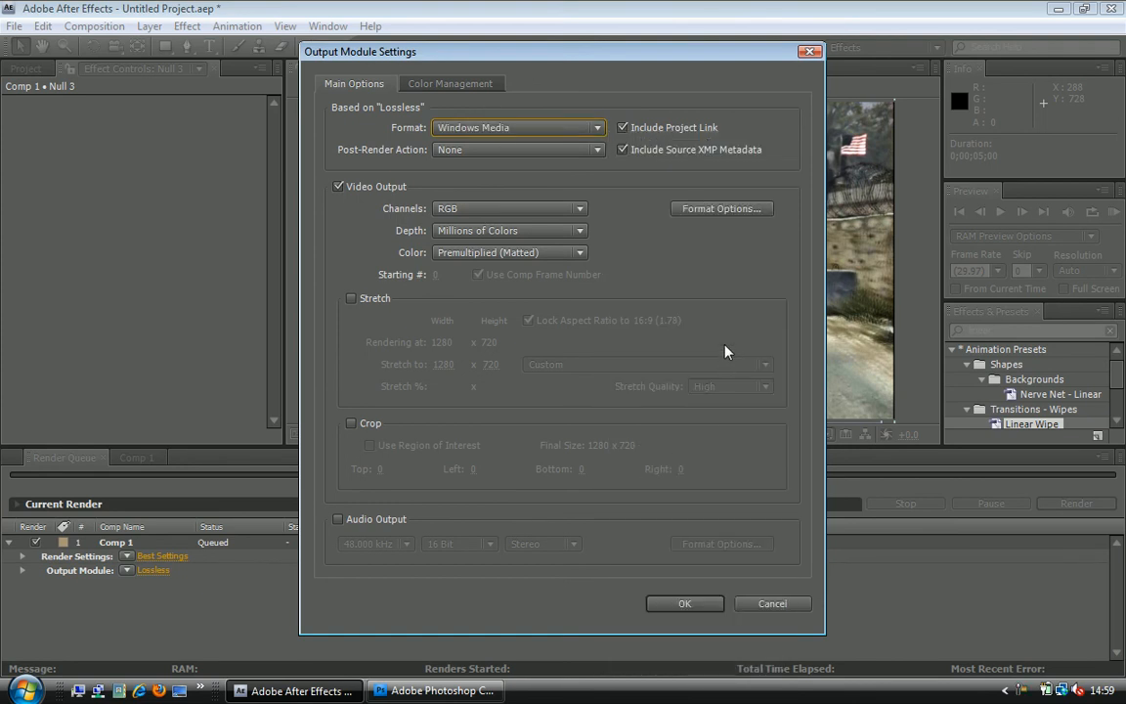
left_click(687, 604)
Step: Name the output movie "Tutorial test" in the Videos folder and try to render Comp 1
left_click(444, 573)
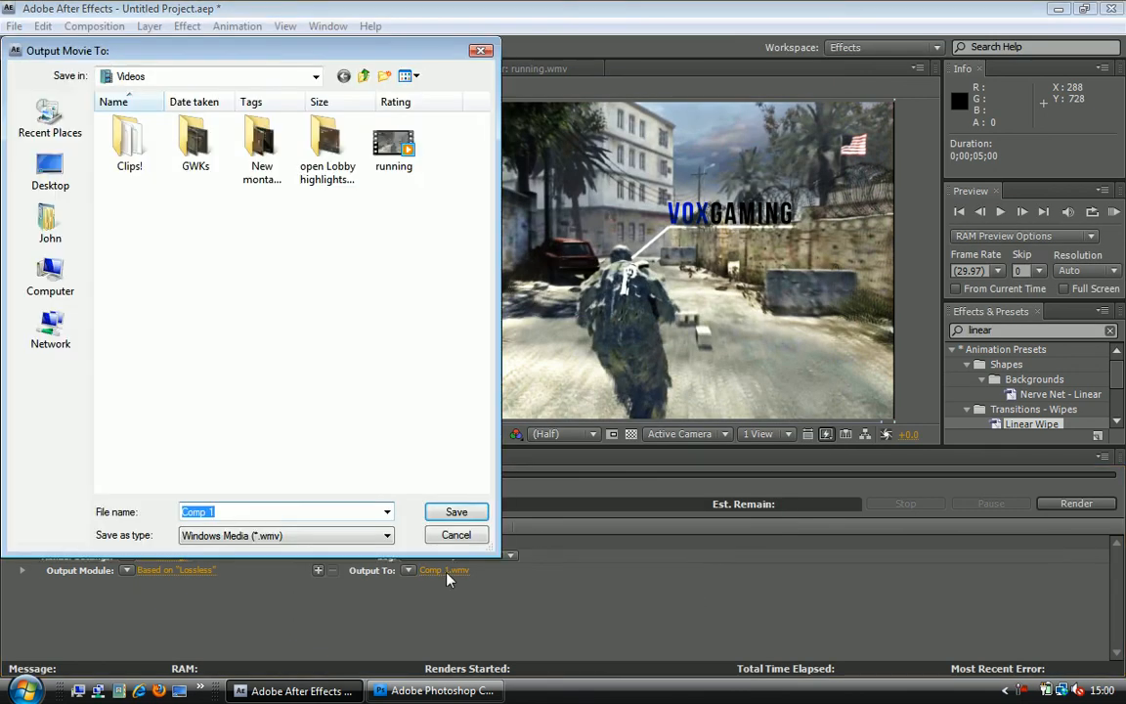
key("BackSpace")
type("Tutorial test")
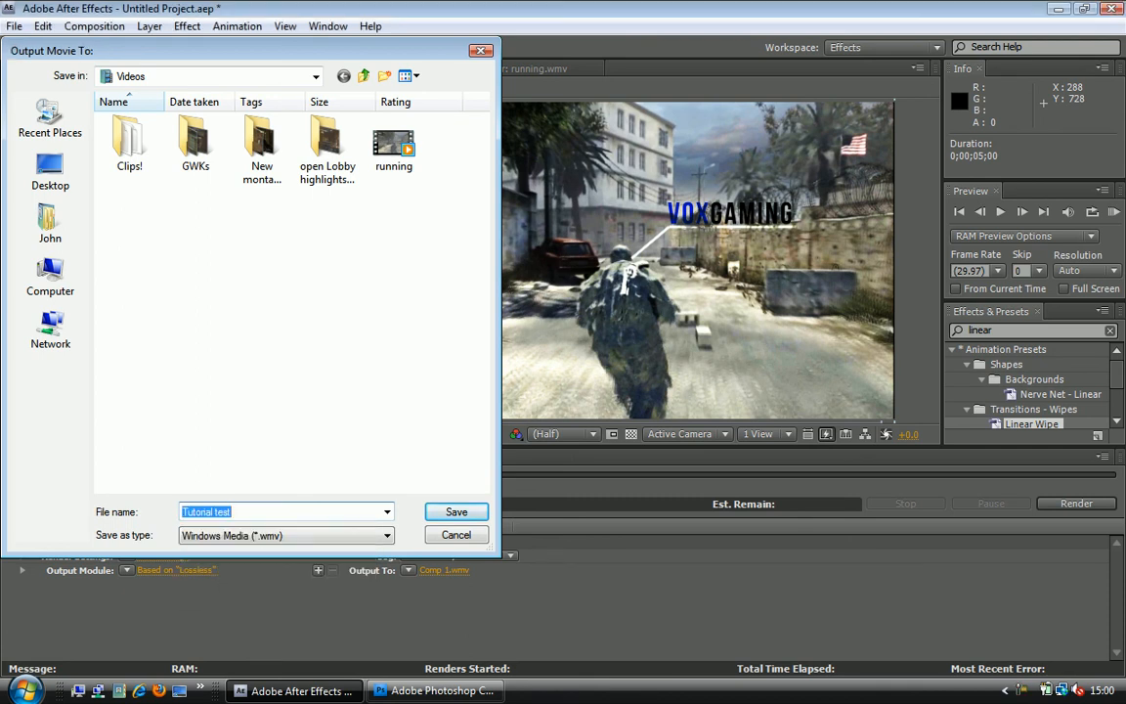
key("Return")
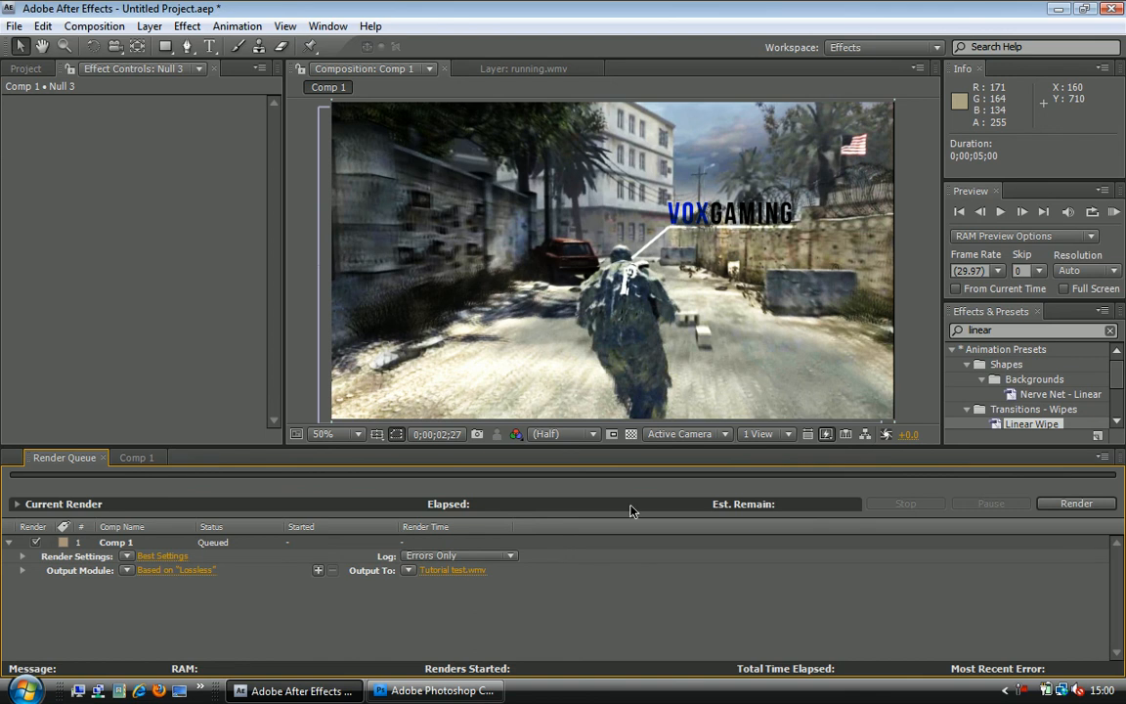
left_click(1093, 509)
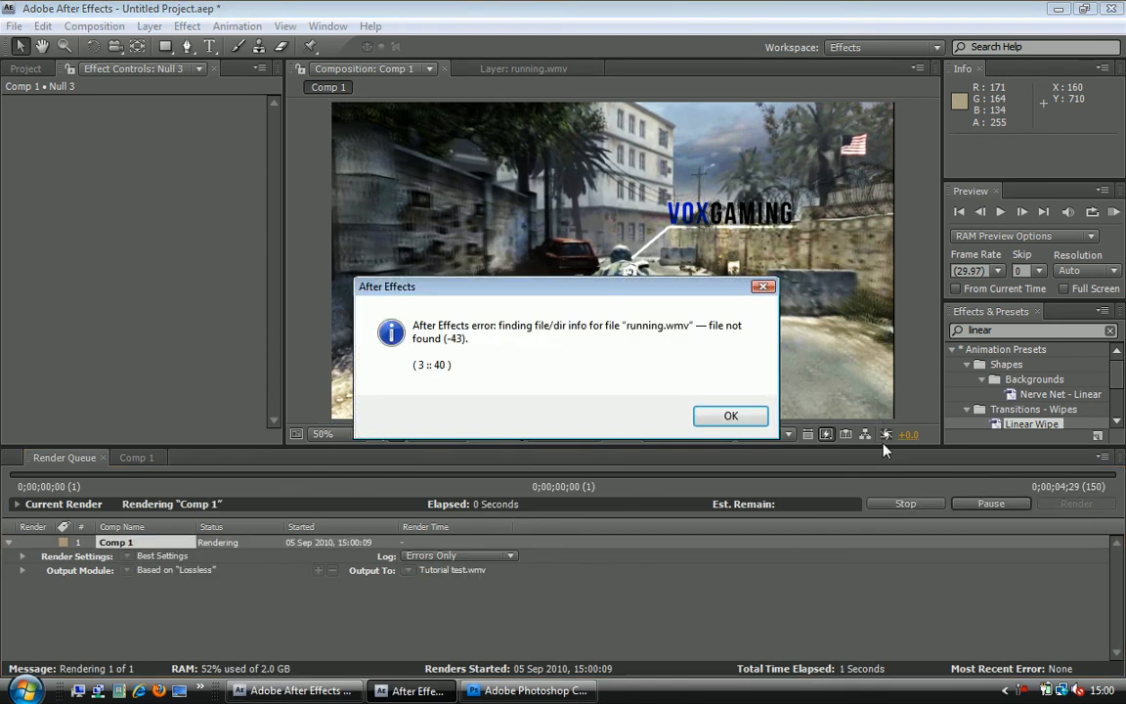
left_click(732, 417)
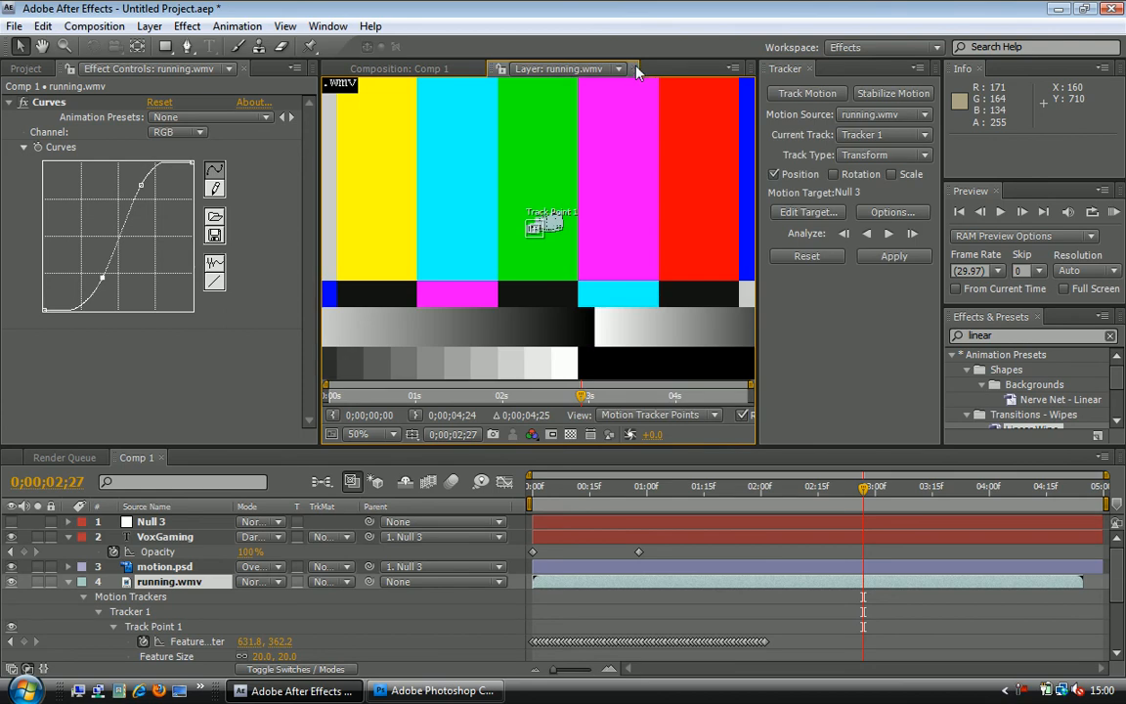
Step: Close the running.wmv layer view and return Comp 1 to the first frame
left_click(634, 70)
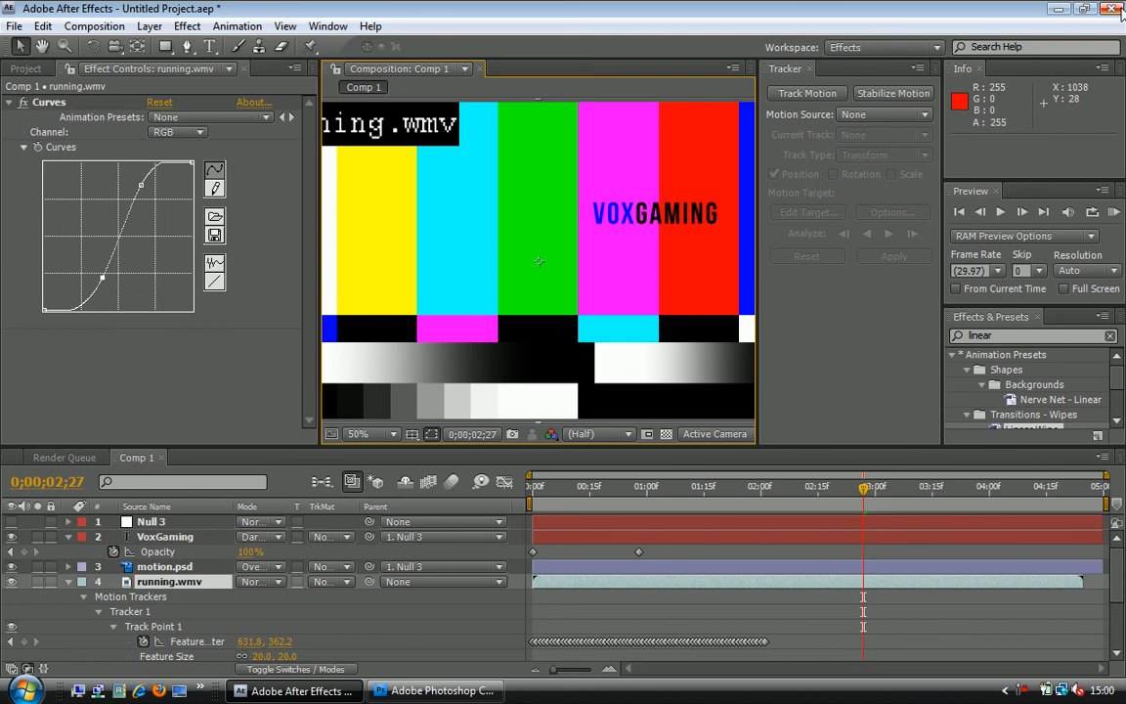
left_click(682, 487)
key("Home")
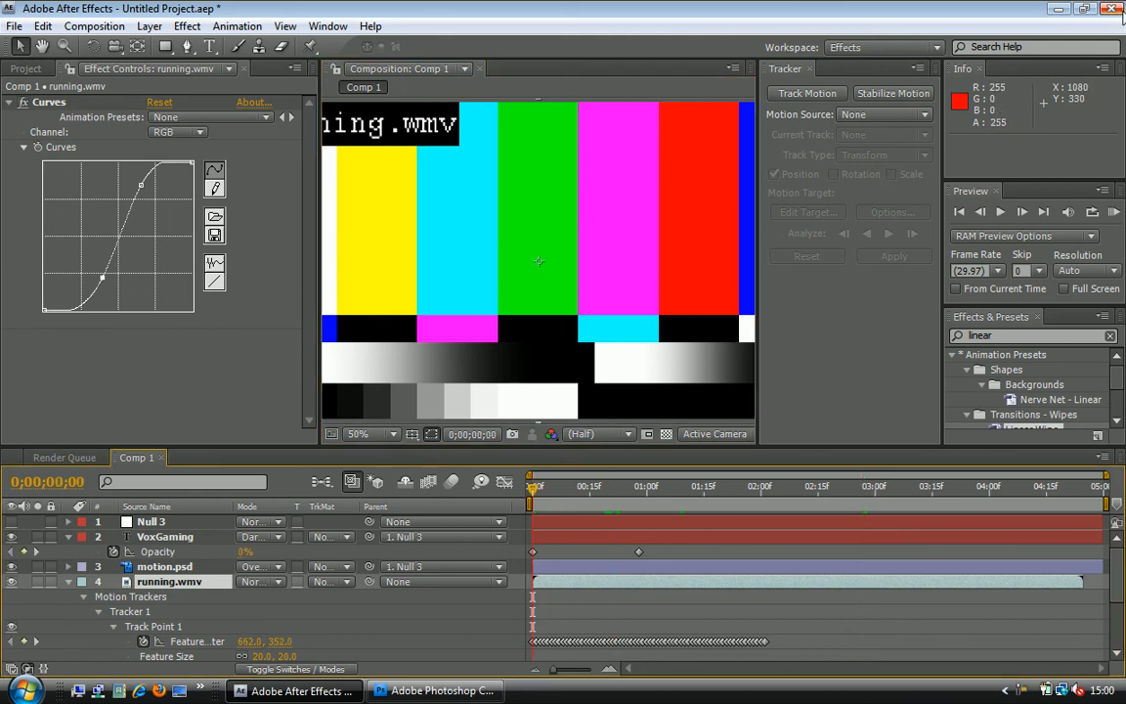